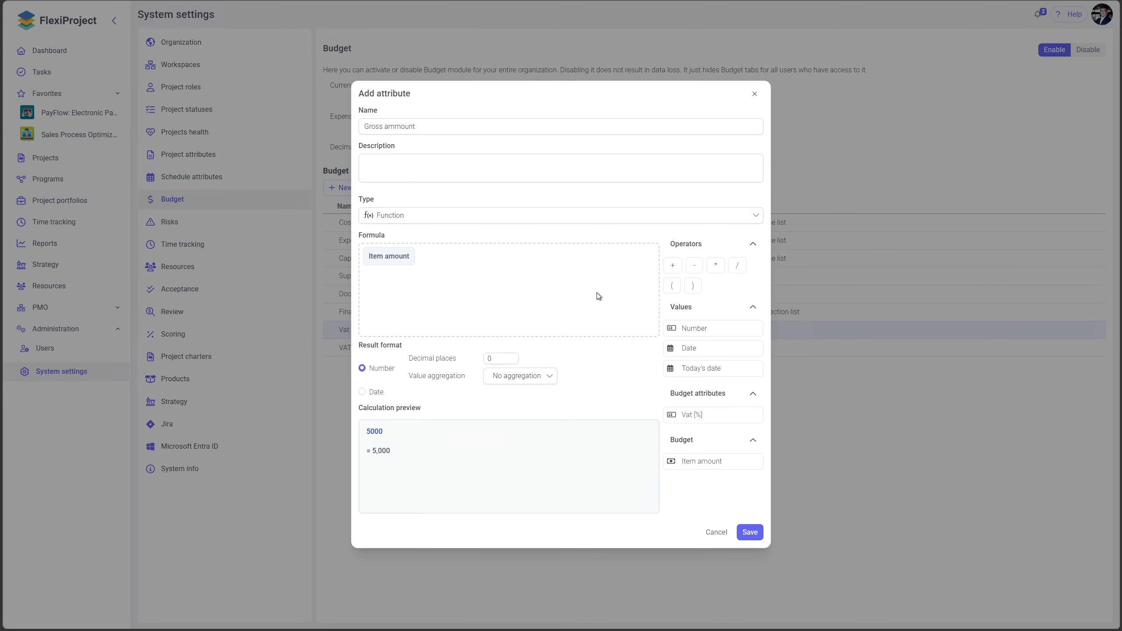
Complete the Gross ammount formula so it reads Item amount * ( 1 + Vat [%] * 0.01 )
drag(716, 268, 452, 264)
drag(672, 289, 489, 271)
drag(680, 332, 477, 258)
text(5)
double_click(474, 255)
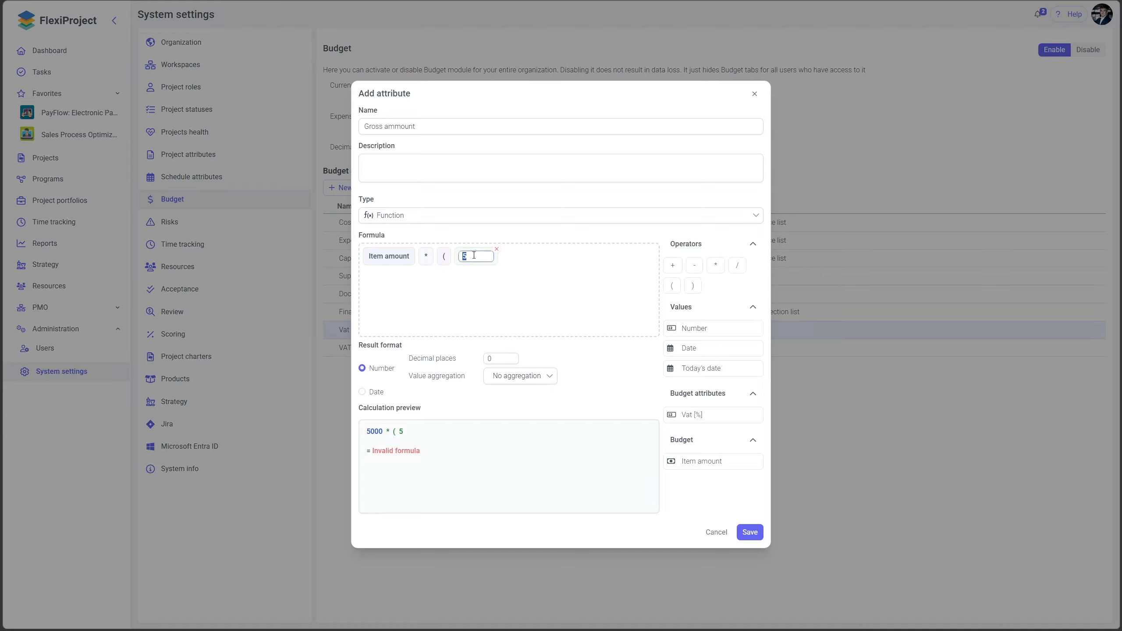
text(1)
drag(672, 267, 509, 265)
drag(690, 416, 538, 256)
drag(716, 266, 573, 256)
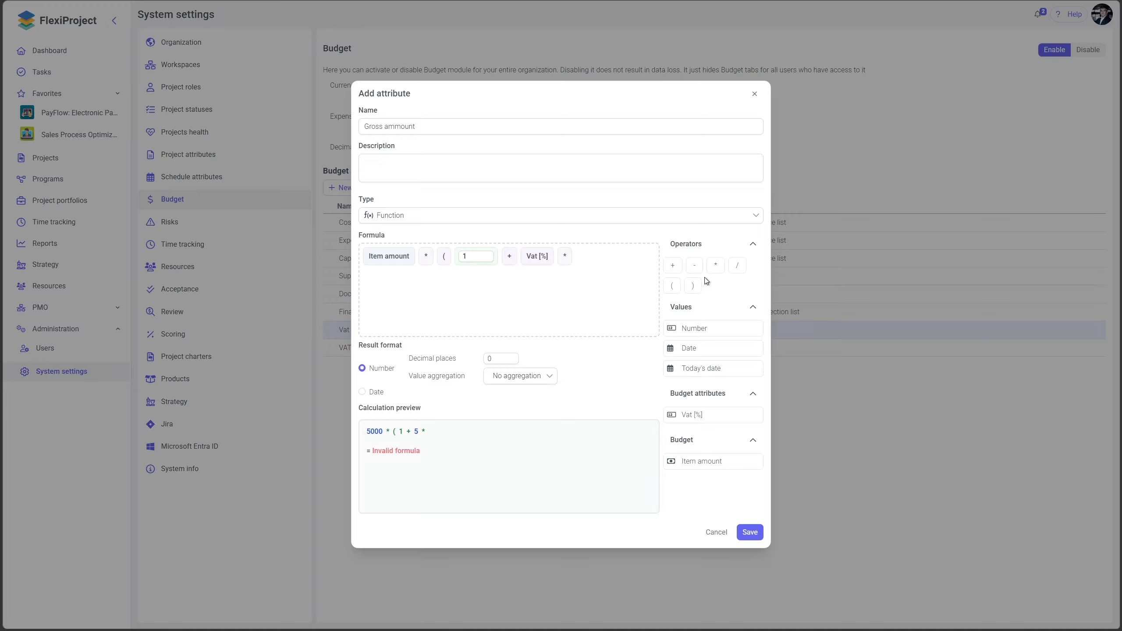
drag(701, 329, 595, 261)
double_click(595, 256)
drag(692, 291, 626, 258)
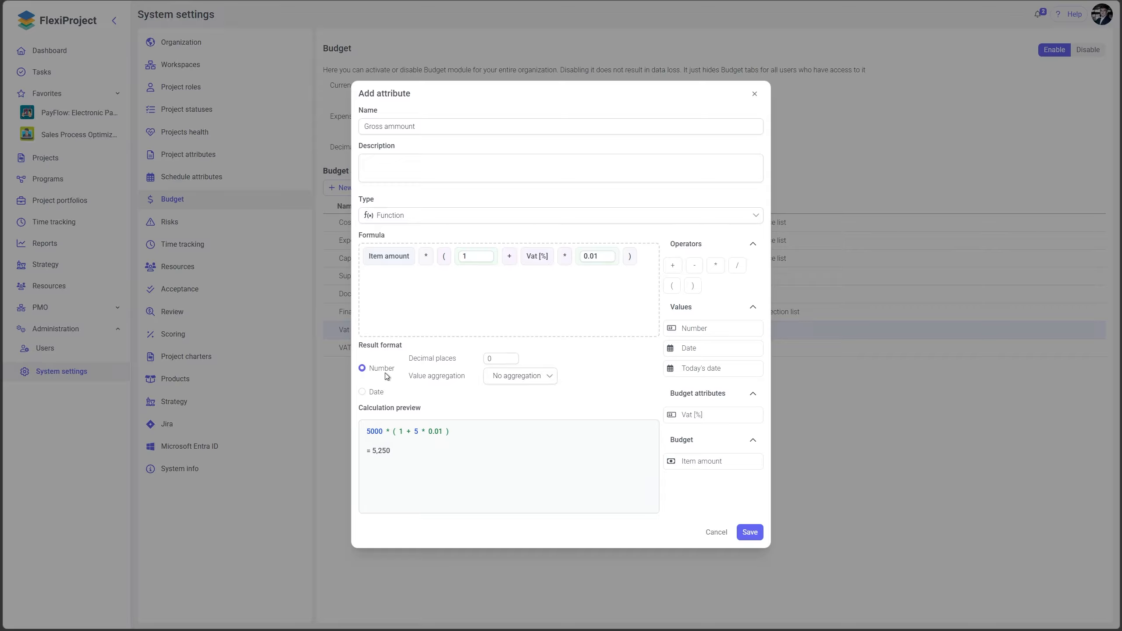
Set the value aggregation of the Gross ammount result to Total and save the attribute
click(498, 359)
click(509, 376)
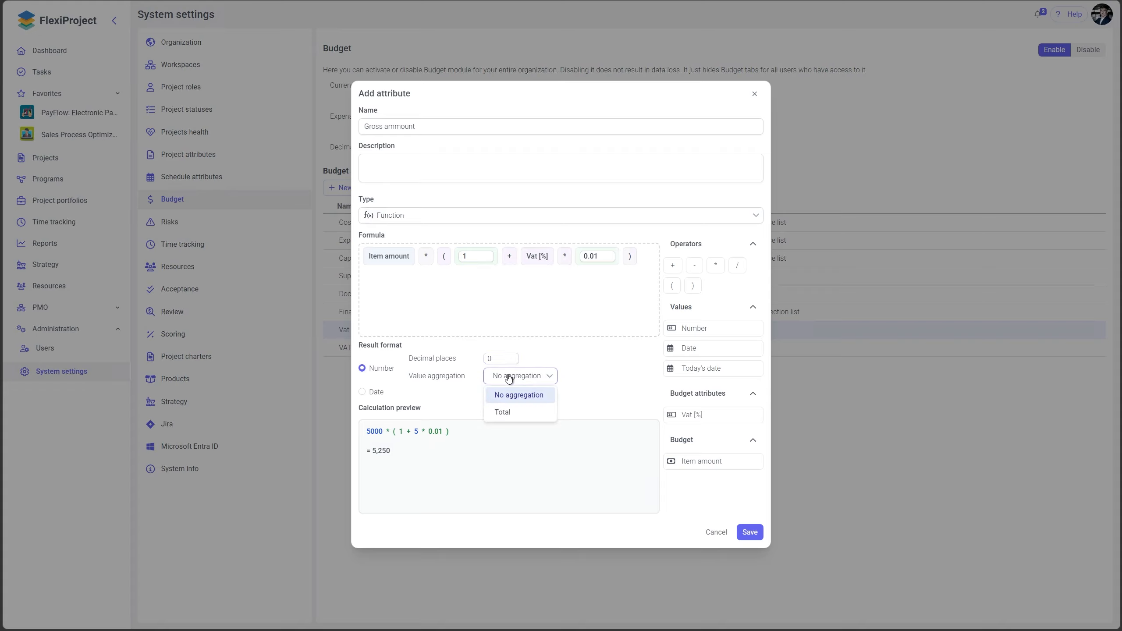
click(502, 412)
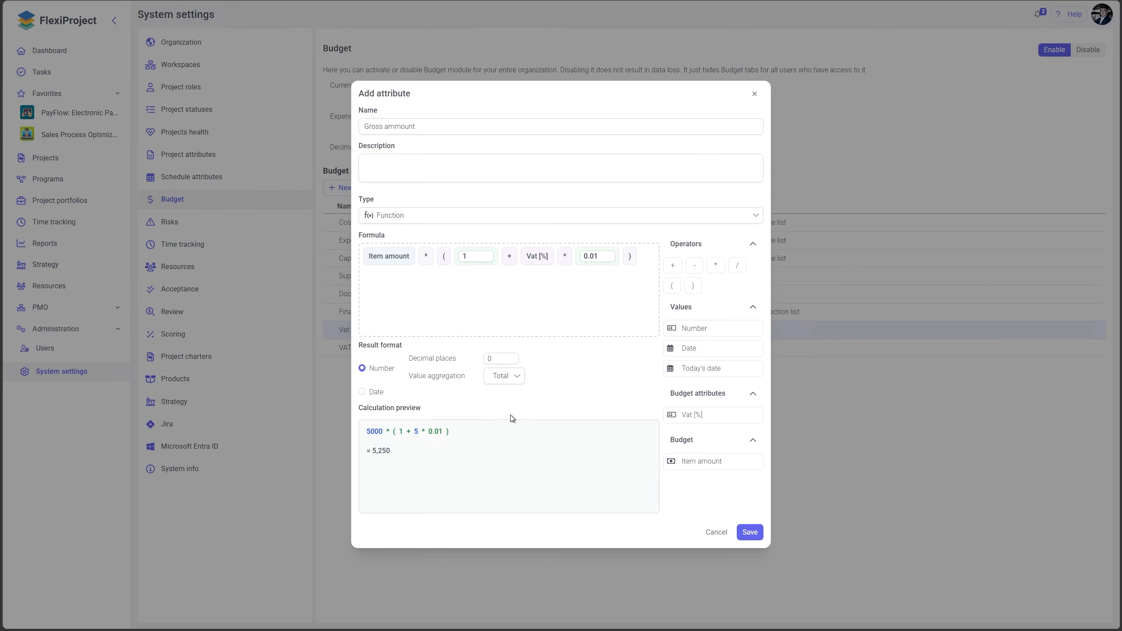
click(758, 537)
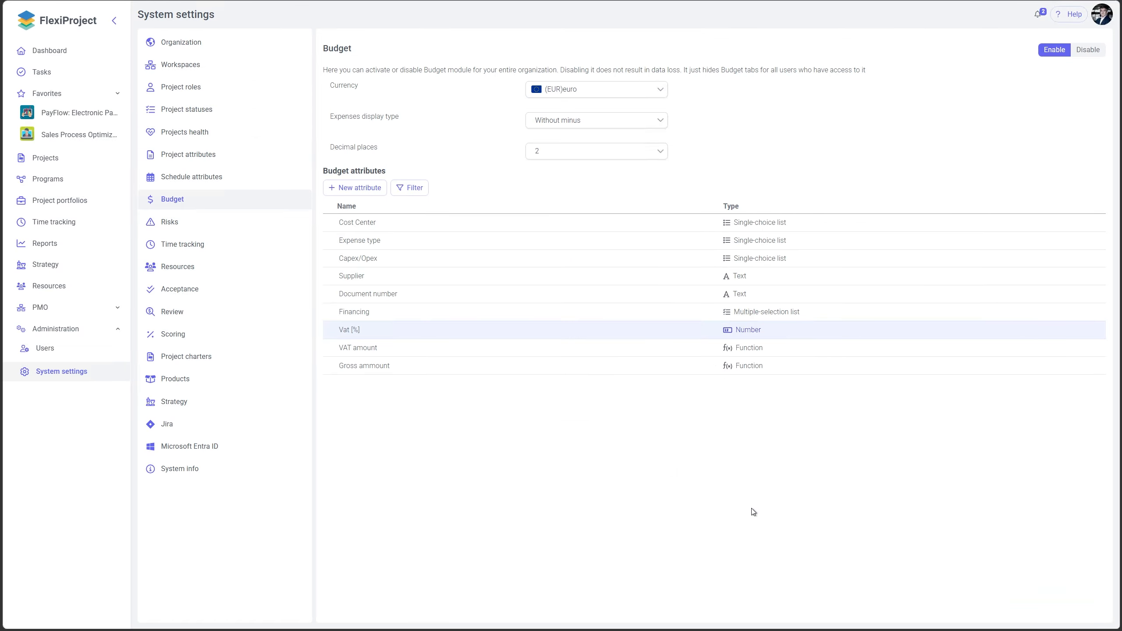
Start a new budget attribute of type Single-choice list and name it Financing
click(364, 189)
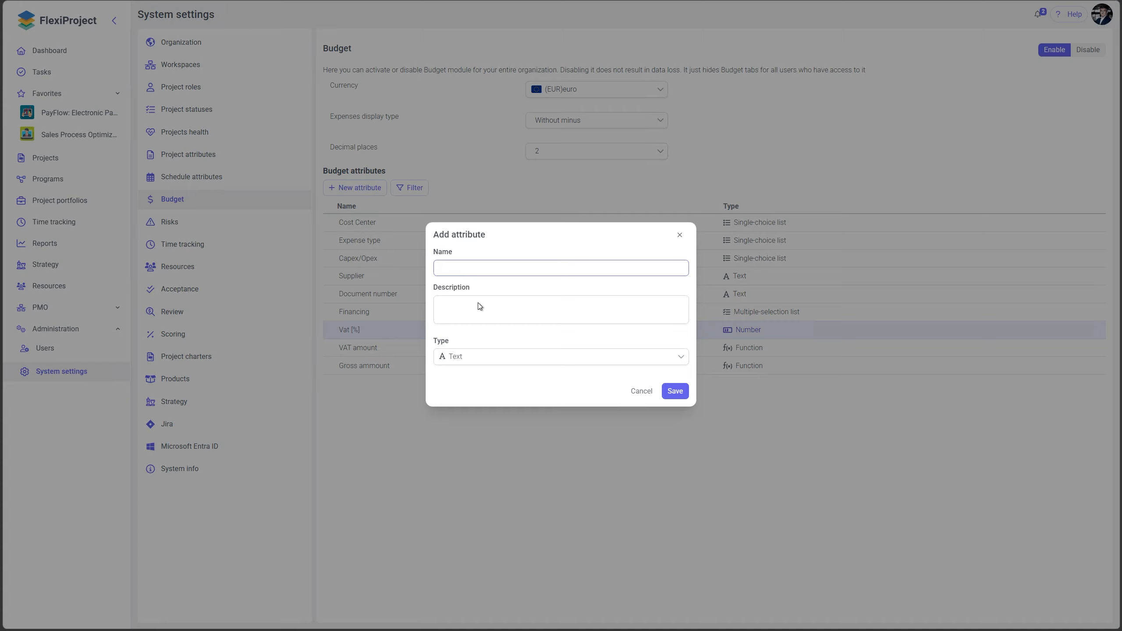
click(478, 359)
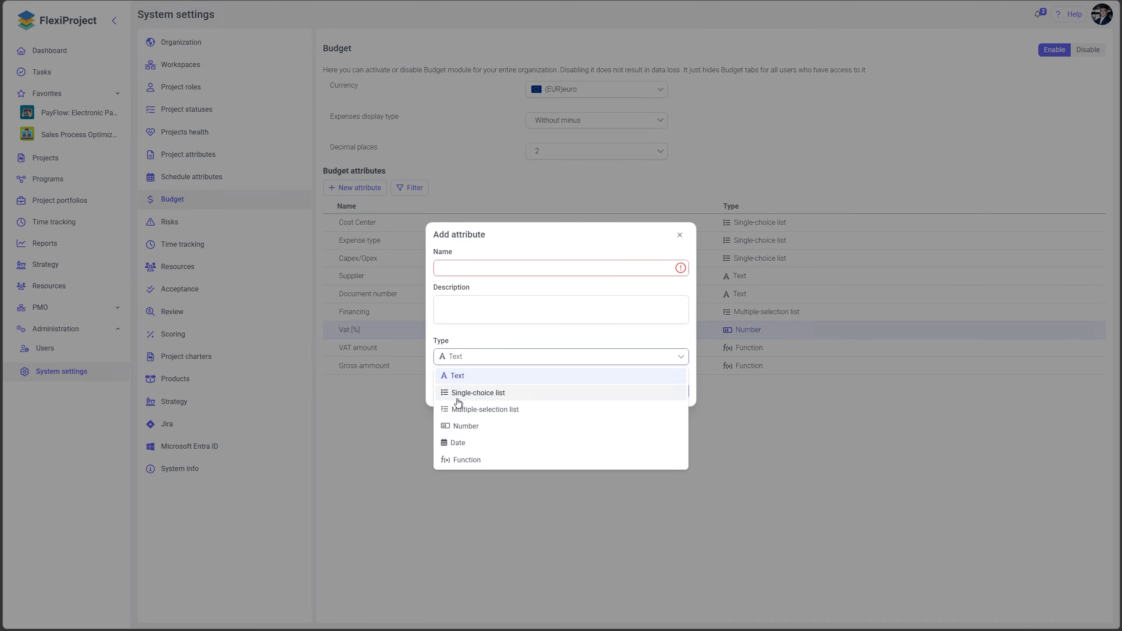
click(485, 393)
click(495, 230)
text(Financing)
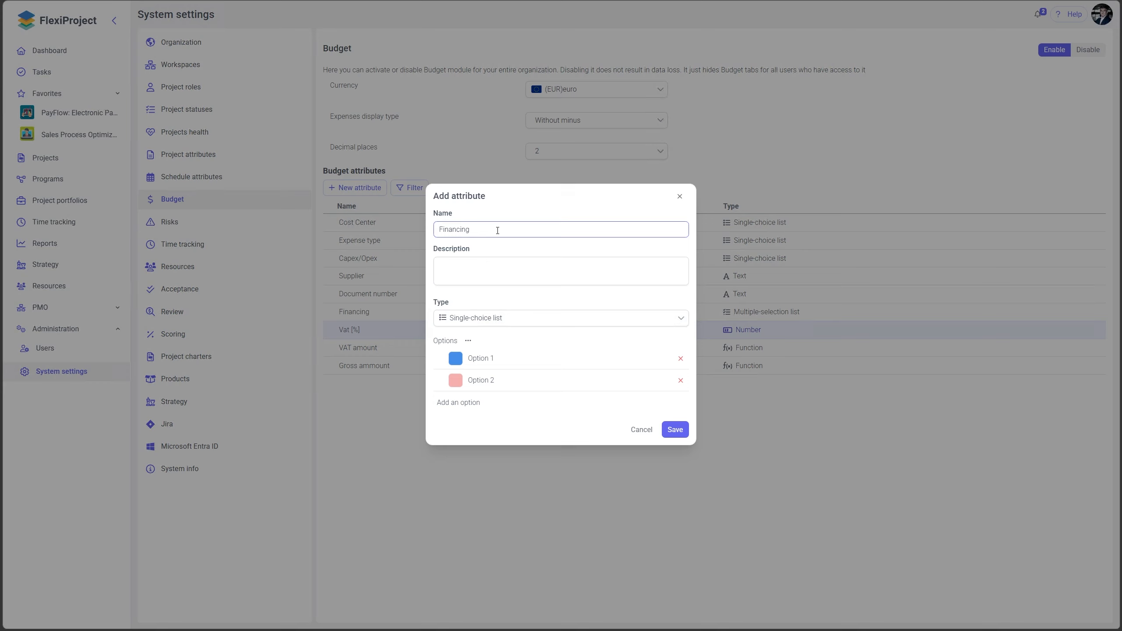
Define three options for the Financing list: Own funds, Loans and Grants
click(488, 359)
triple_click(488, 359)
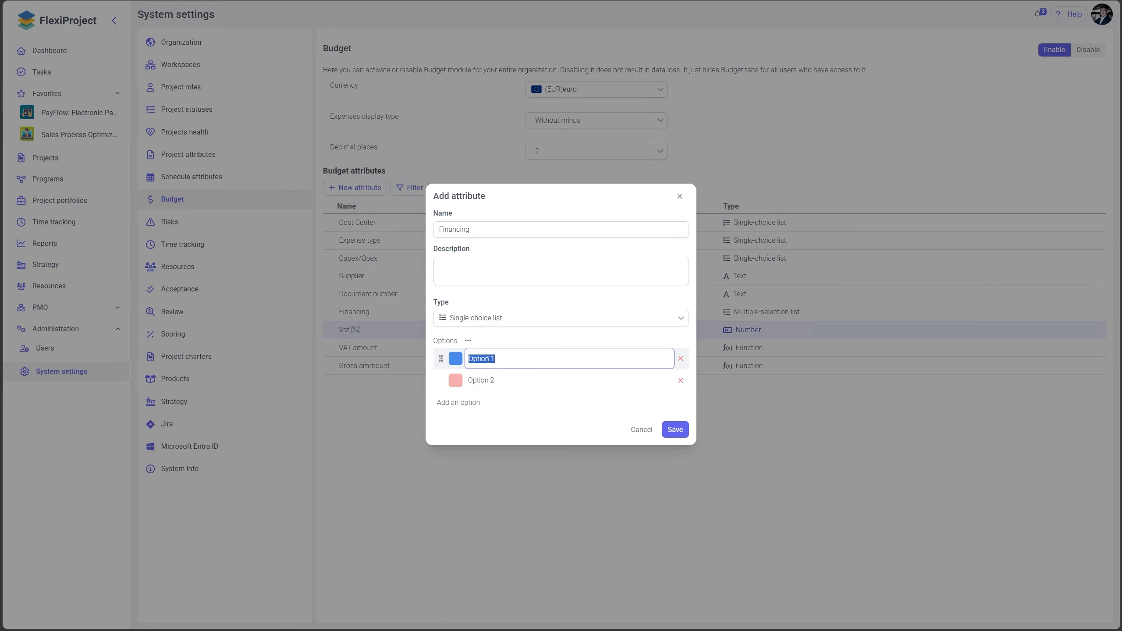
text(Own funds)
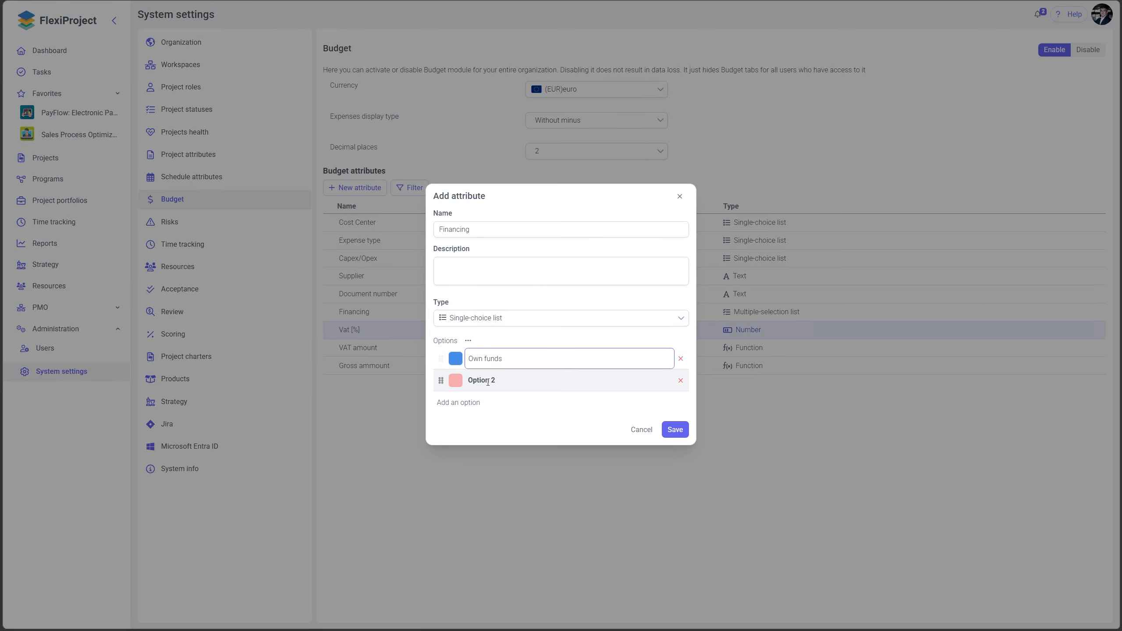
click(487, 380)
triple_click(487, 381)
text(Loans)
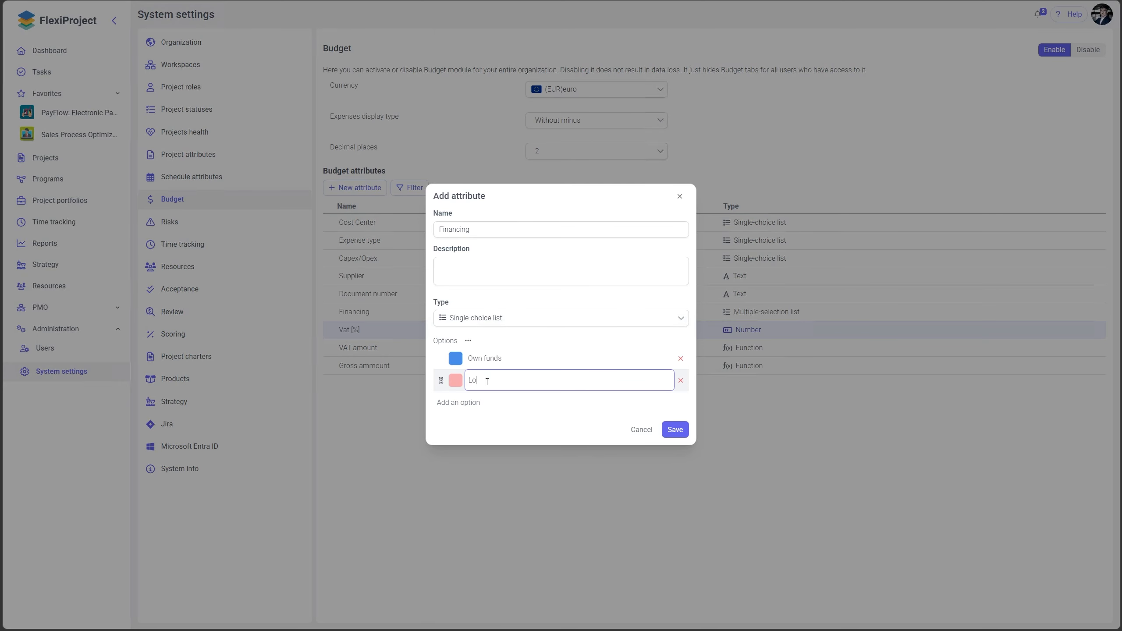
click(455, 403)
text(Grants)
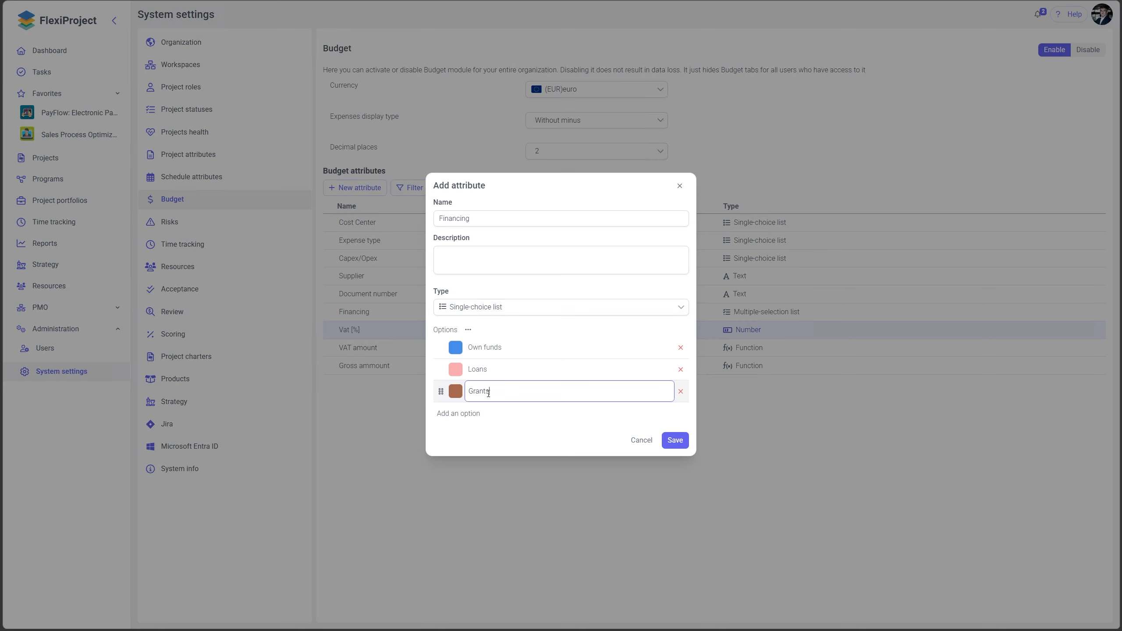
Colour the options Own funds red, Loans green and Grants yellow, and save the Financing attribute
click(455, 347)
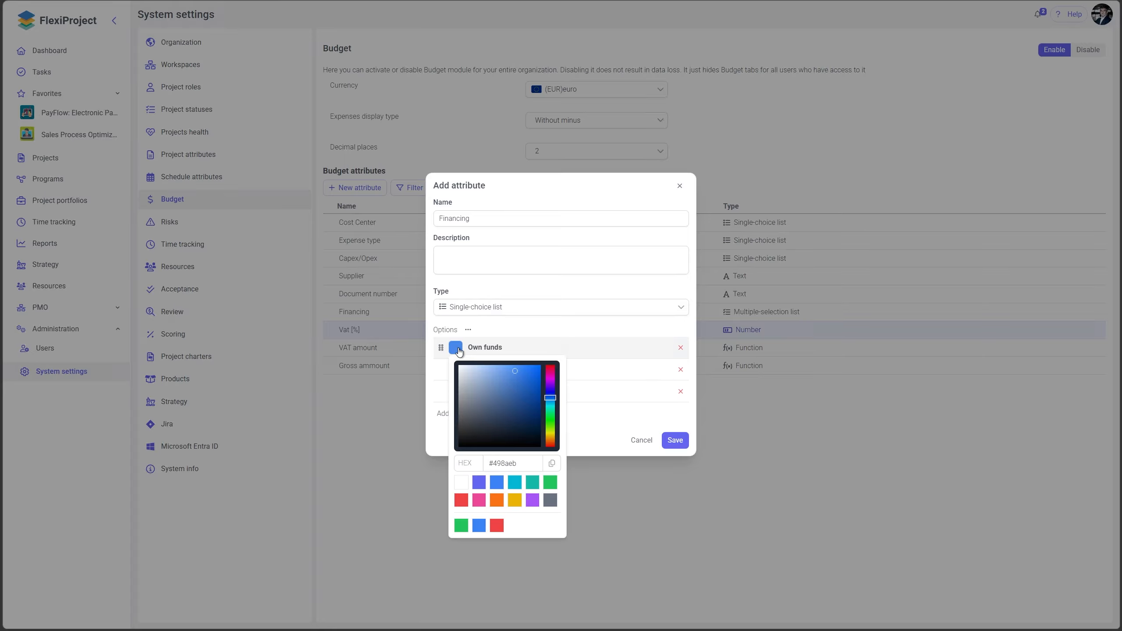
click(462, 500)
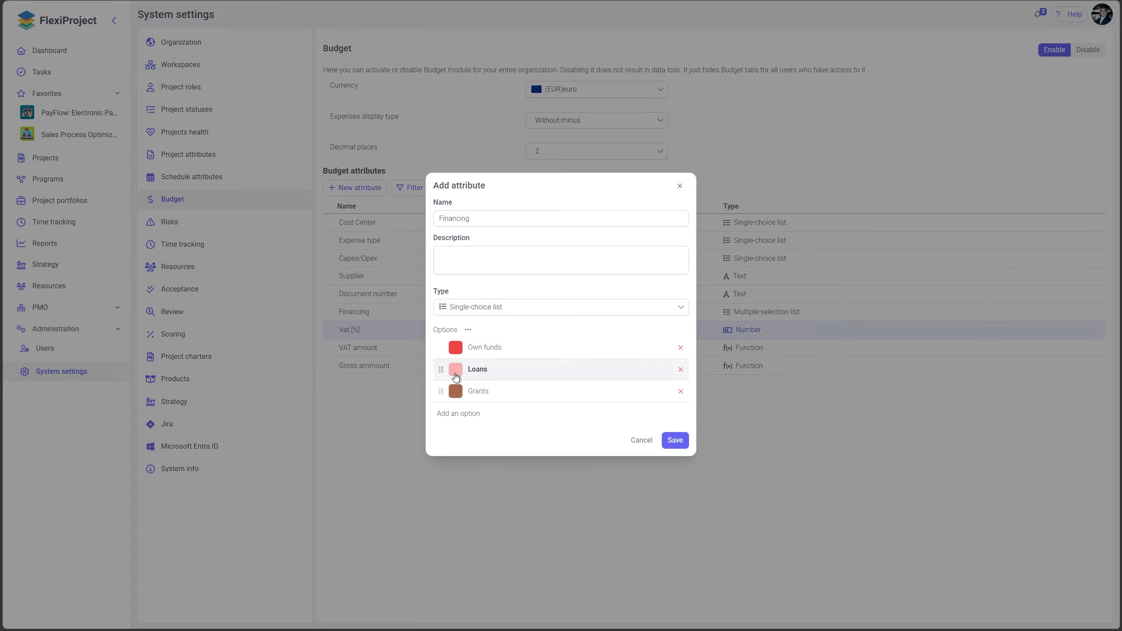
click(455, 369)
click(550, 504)
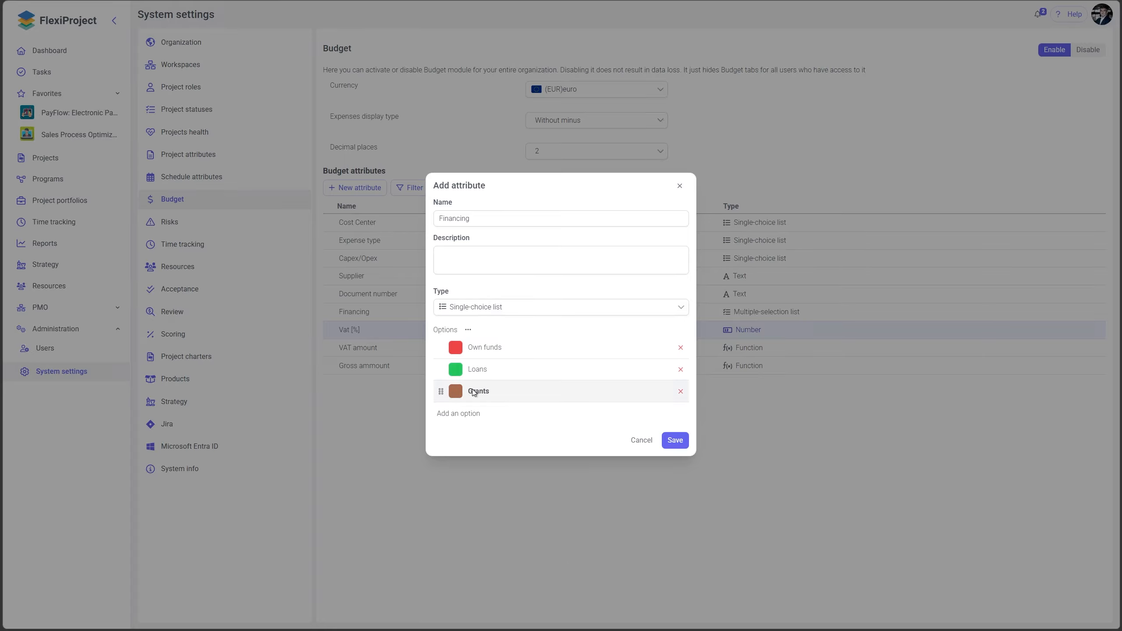
click(455, 391)
click(515, 544)
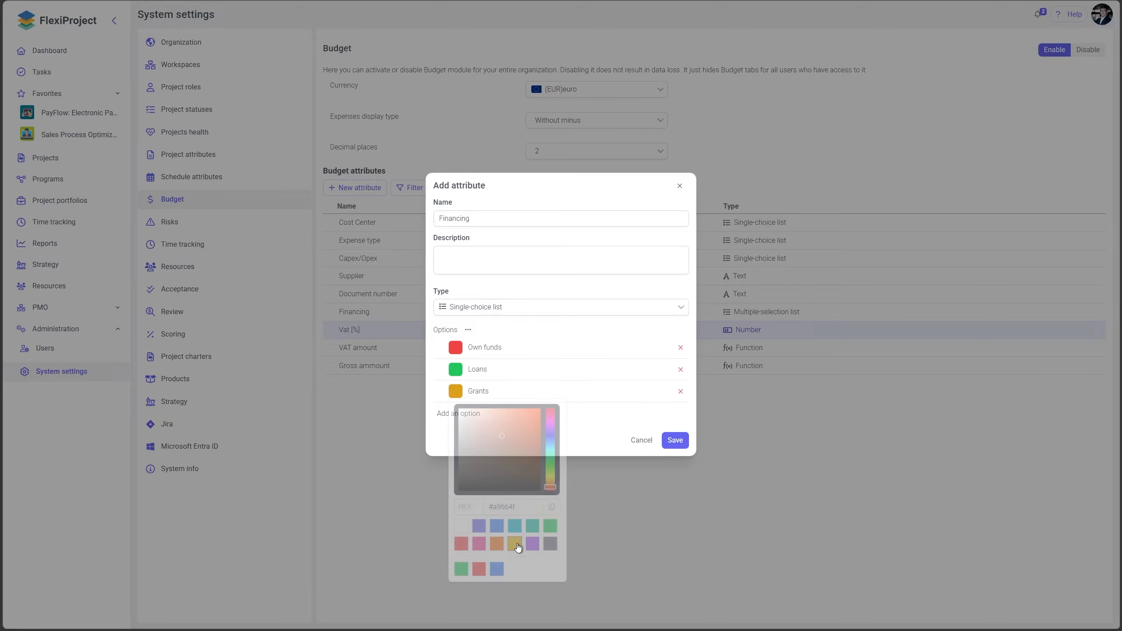
click(675, 440)
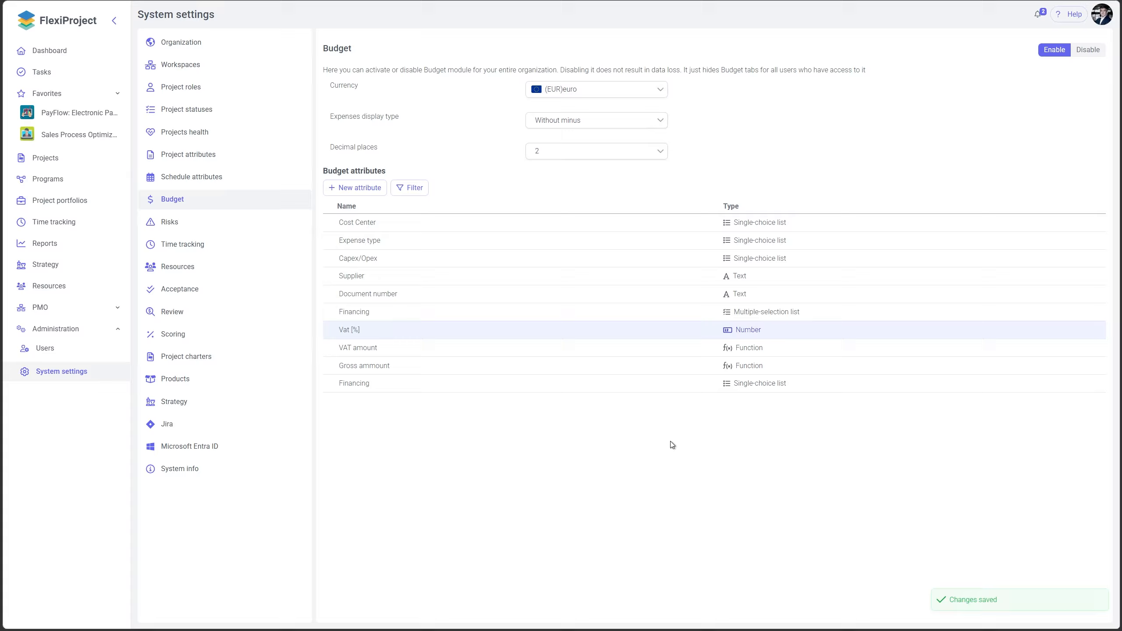
In the Sales Process Optimization project's budget, show the VAT amount, Gross ammount and single-choice Financing columns
click(86, 135)
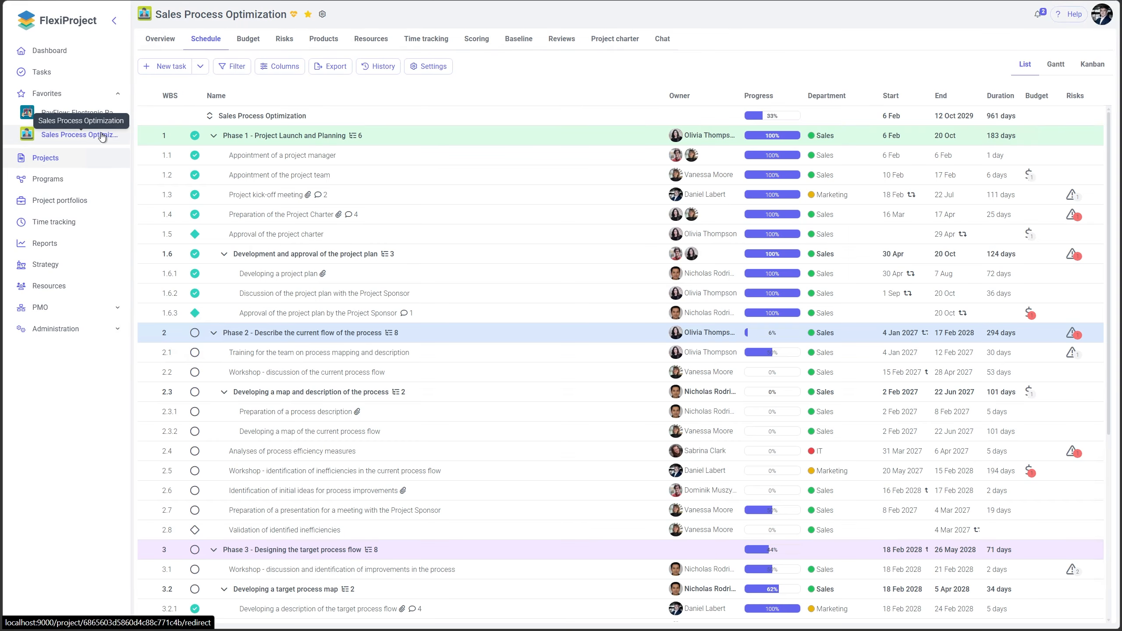
click(260, 44)
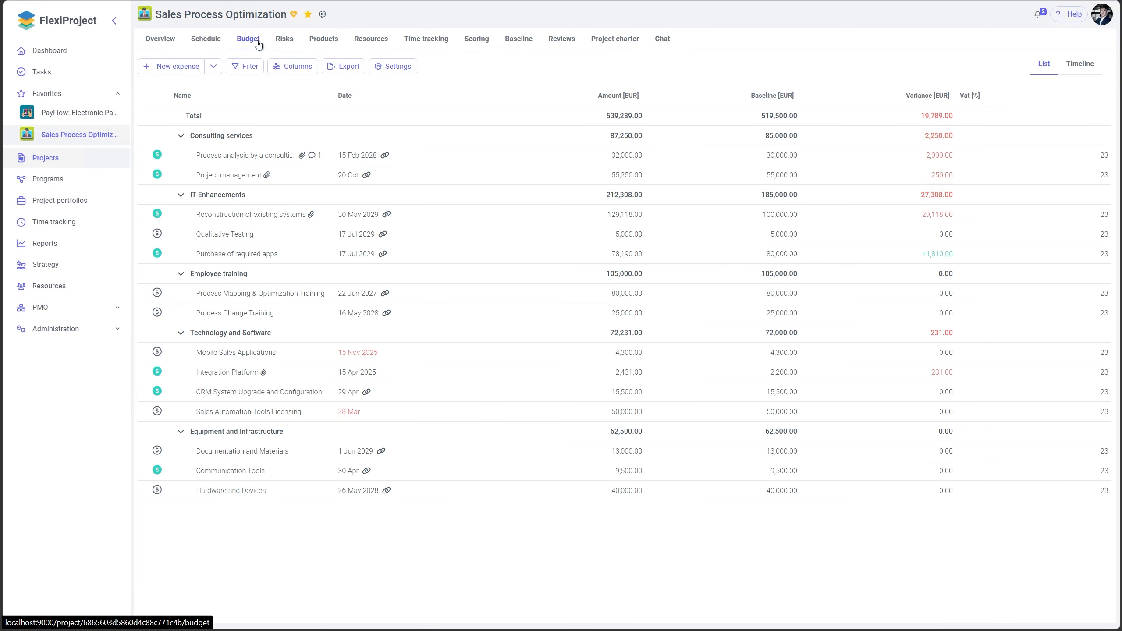
click(291, 70)
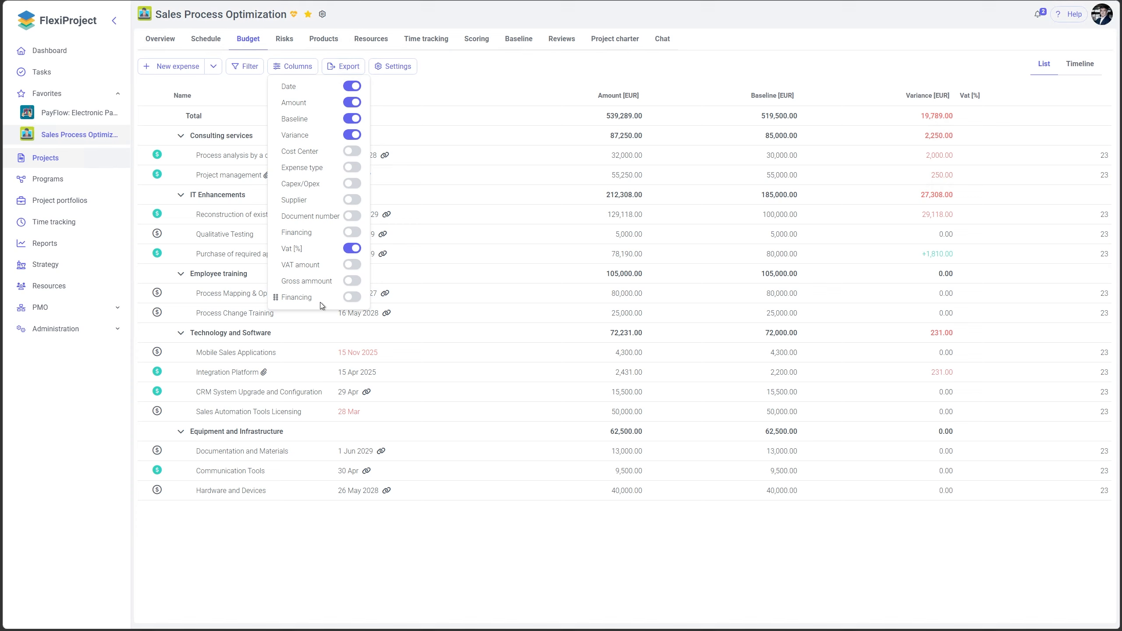
click(352, 265)
click(356, 282)
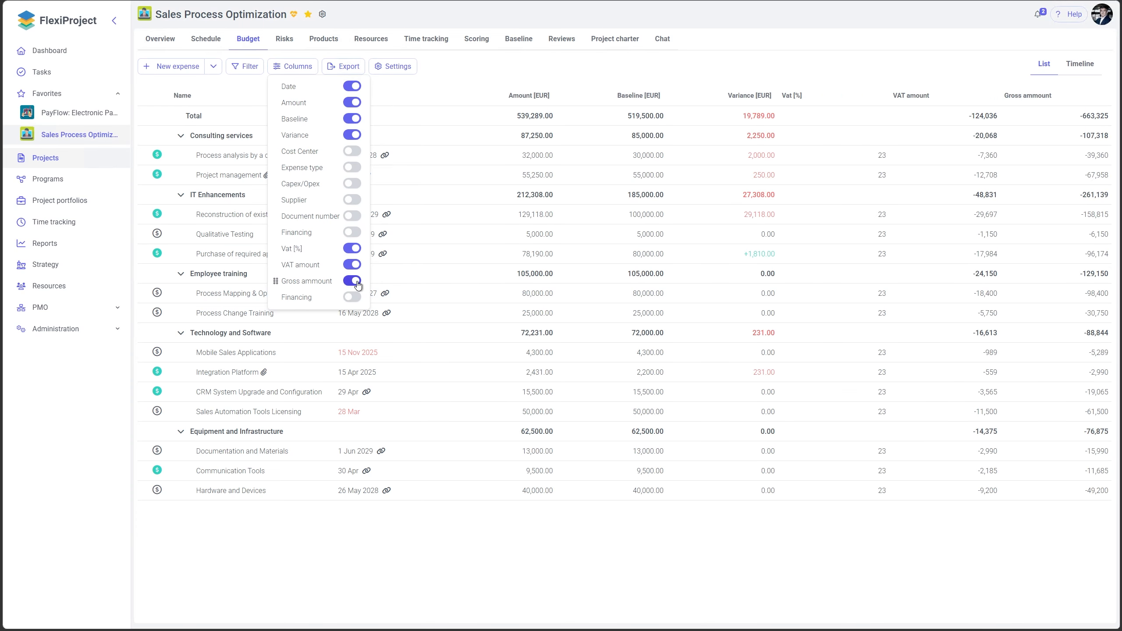
click(356, 295)
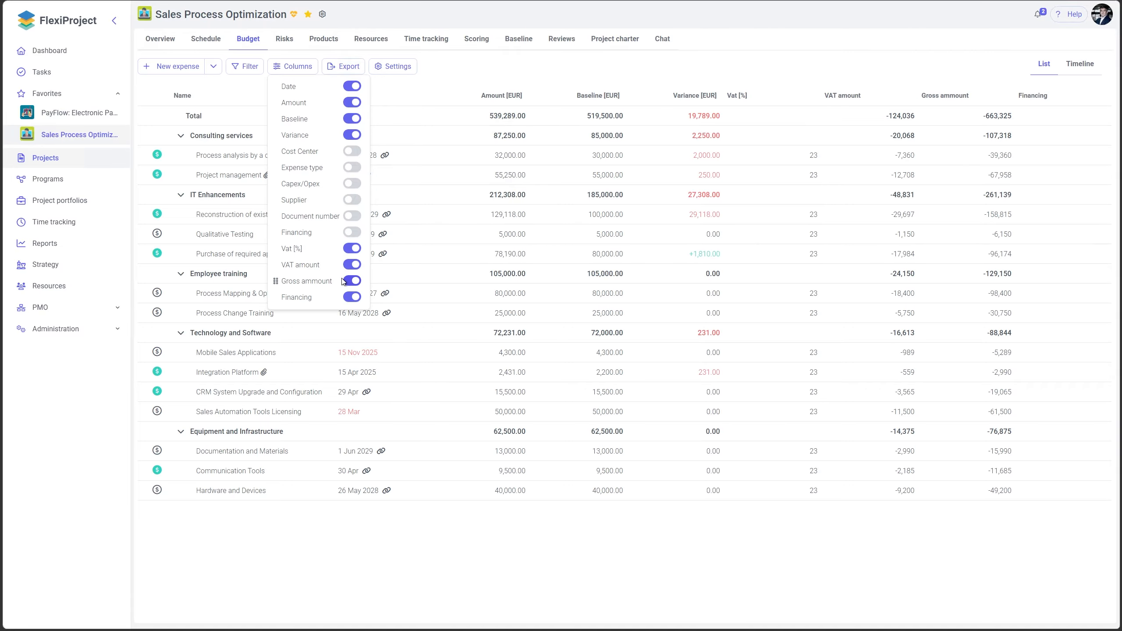
click(857, 66)
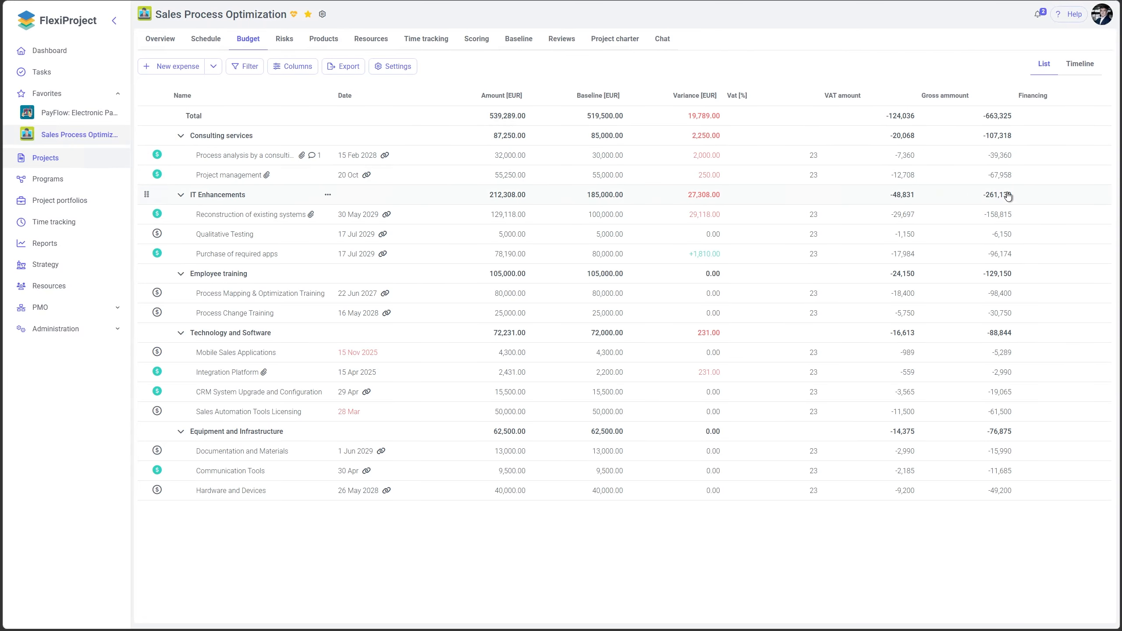
For the consulting company process analysis expense, set Vat [%] to 8 and Financing to Own funds
click(813, 157)
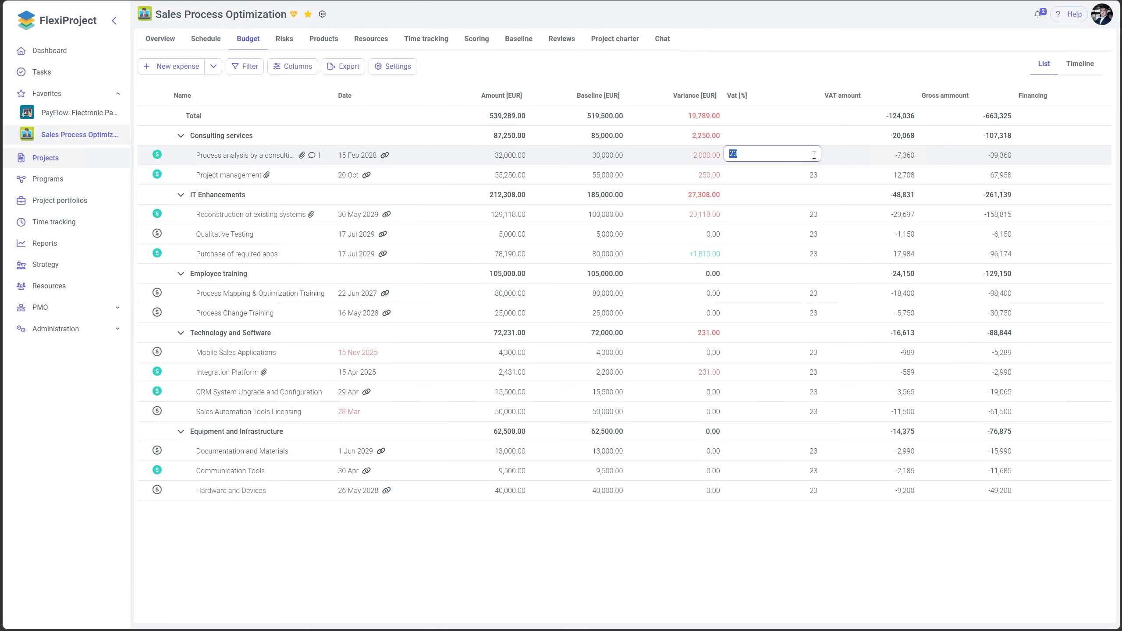
text(8)
key(Return)
click(1046, 155)
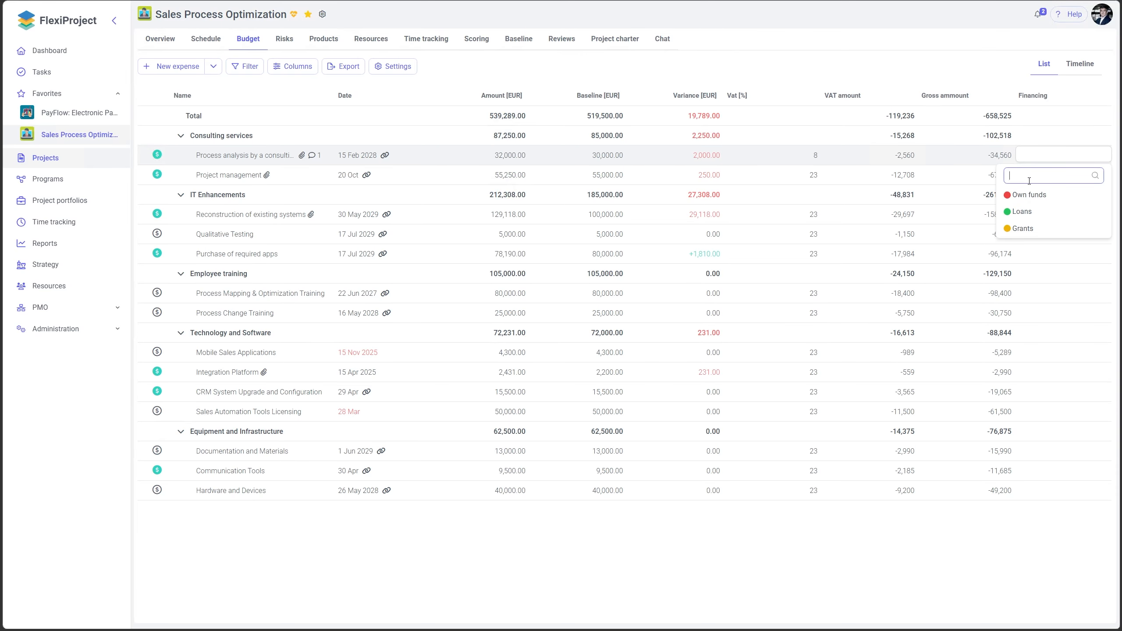
click(1029, 195)
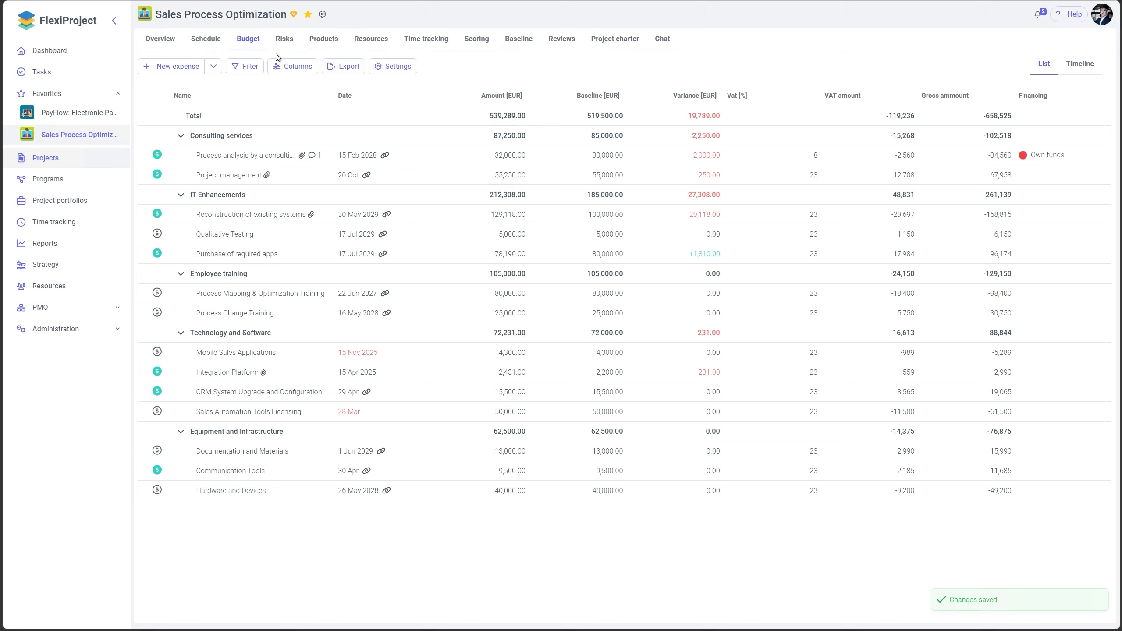
Filter the budget list by Own funds in the new Financing attribute, and clear the filter after viewing the matching expenses
click(245, 66)
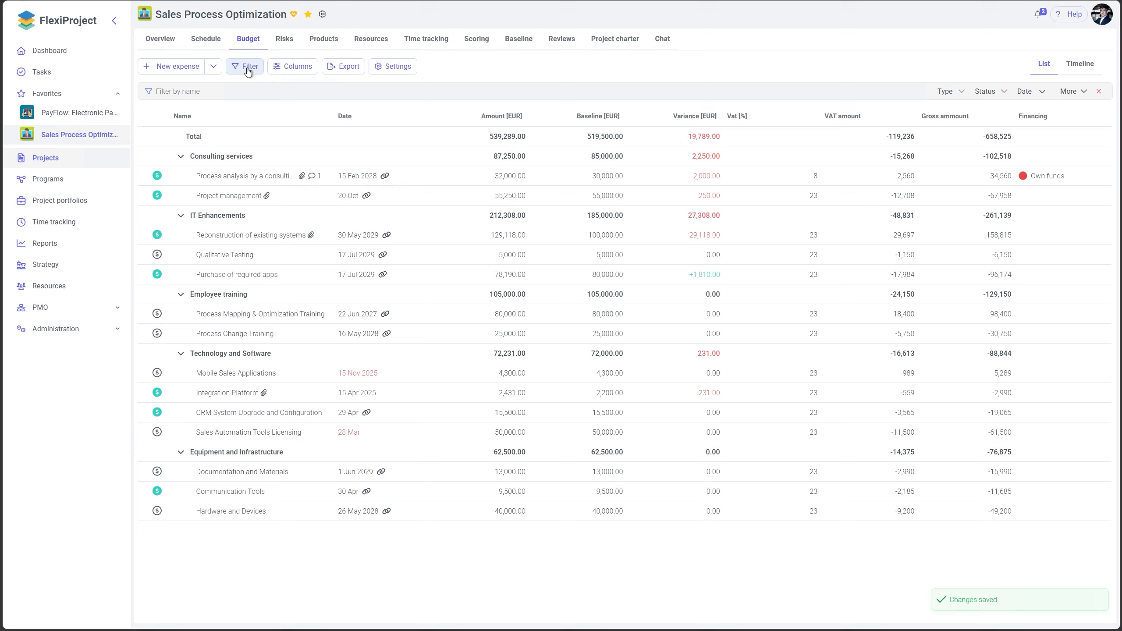
click(1074, 92)
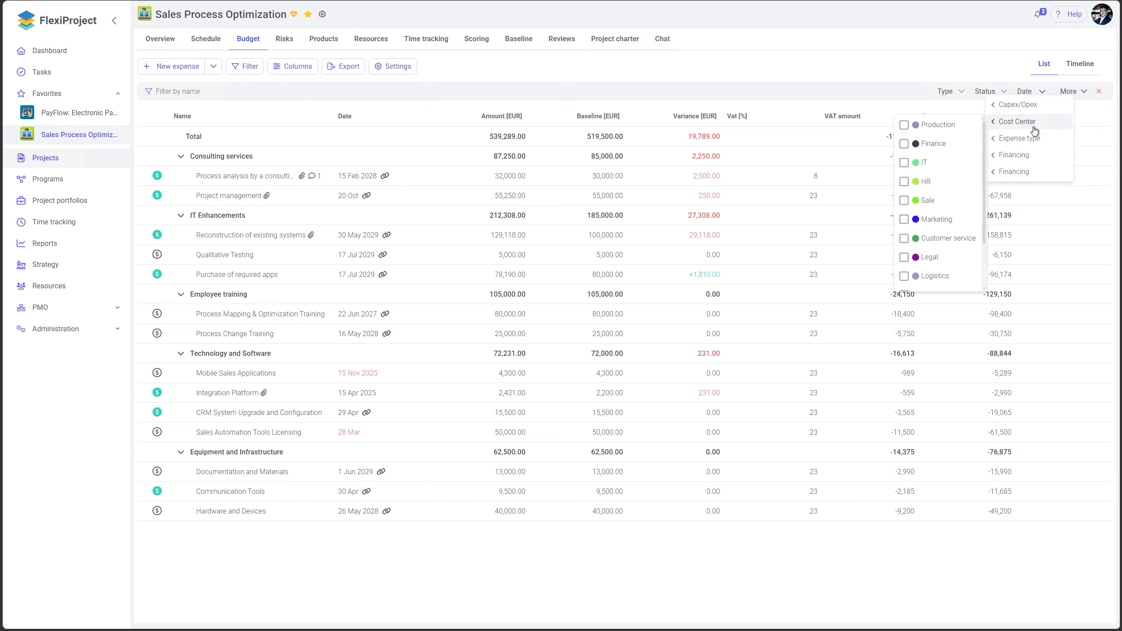
mouse_move(1031, 141)
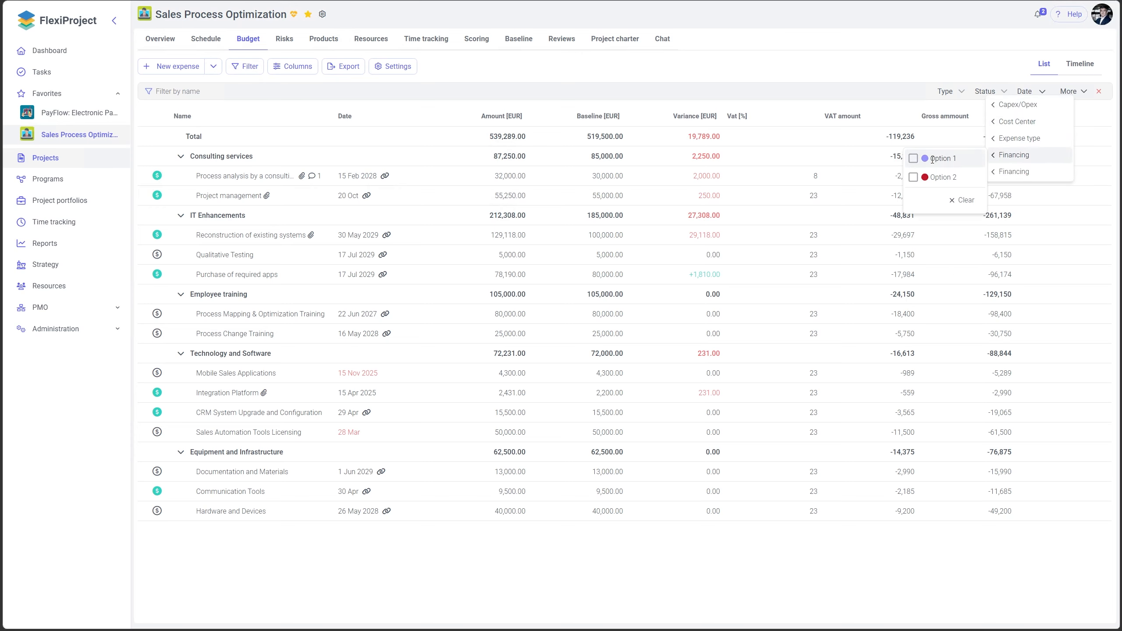
mouse_move(1015, 176)
click(914, 176)
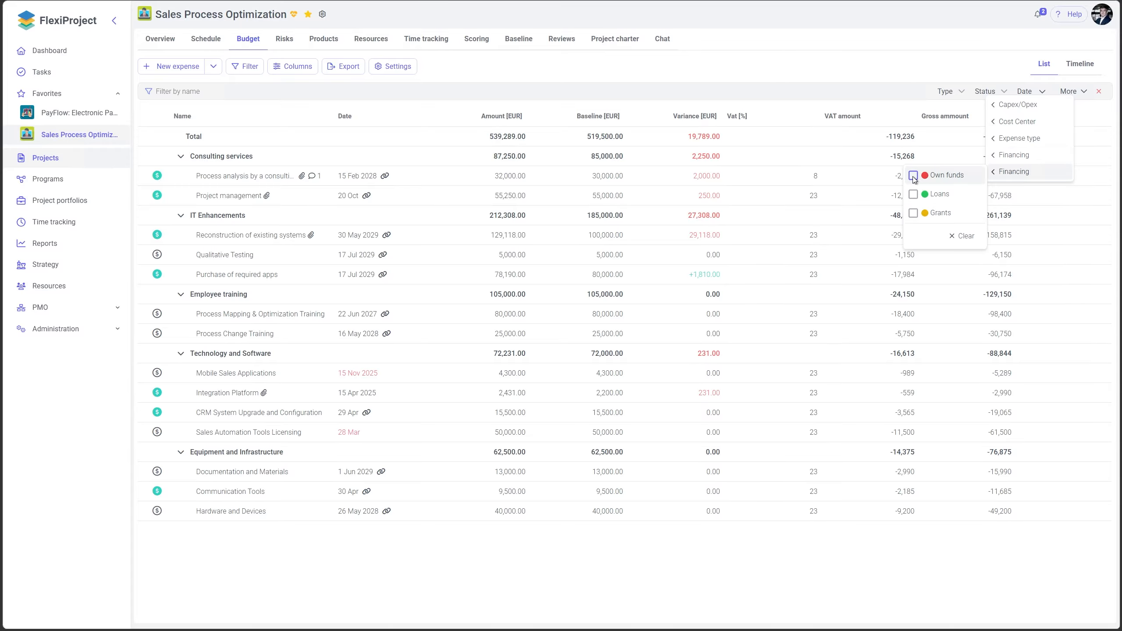
click(922, 67)
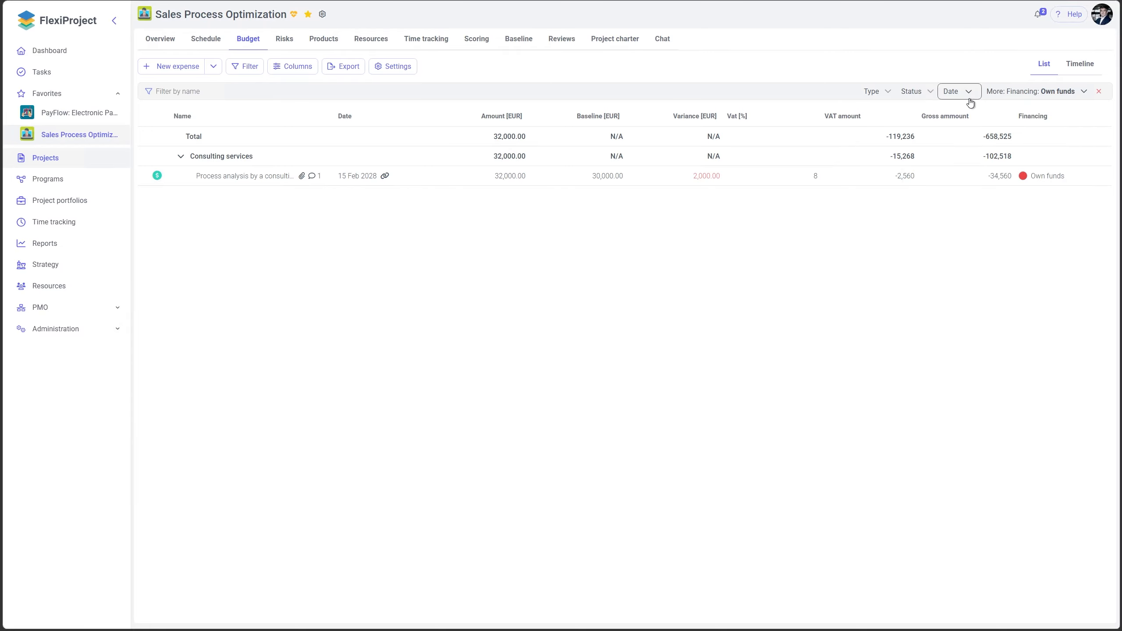
click(1099, 92)
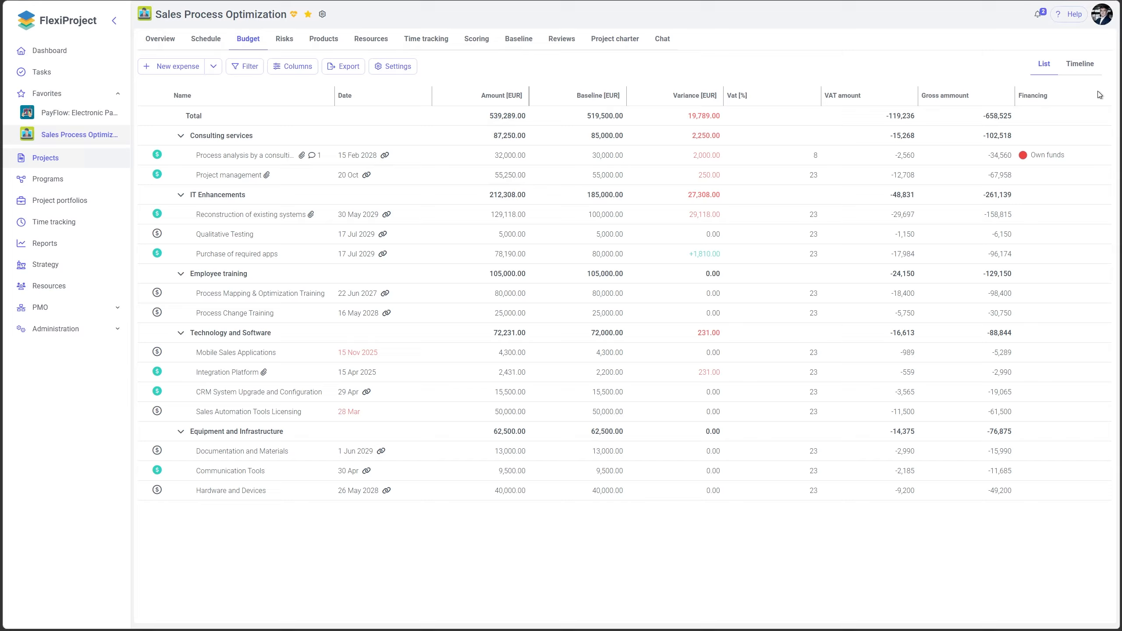
Examine the budget attributes in the details of the consulting company process analysis expense, and close the details
click(239, 156)
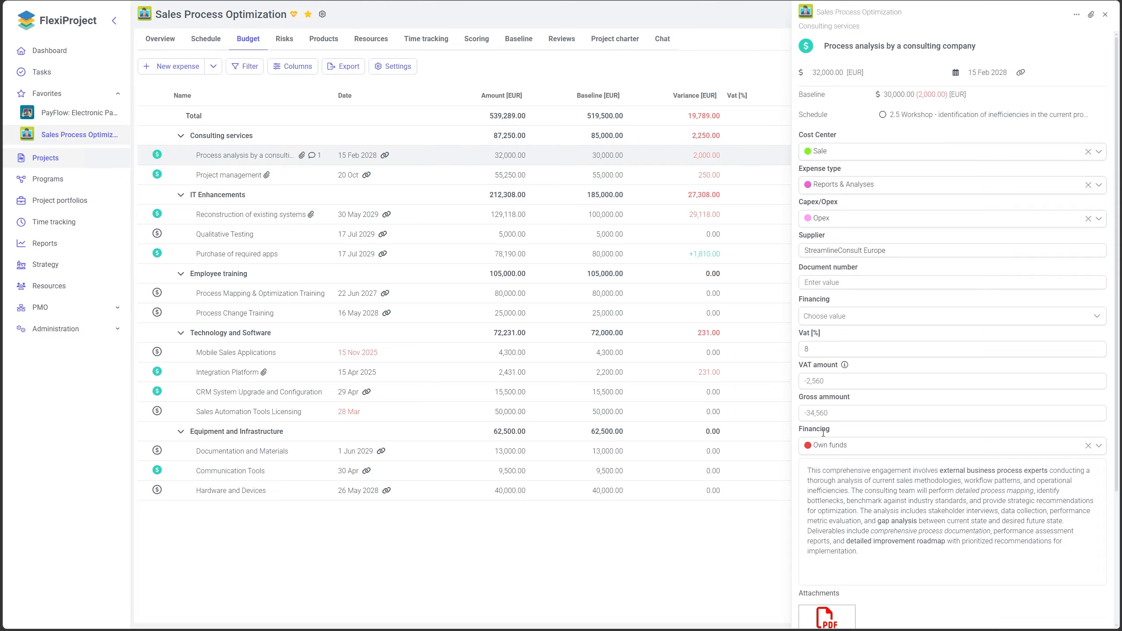
mouse_move(845, 366)
click(1105, 17)
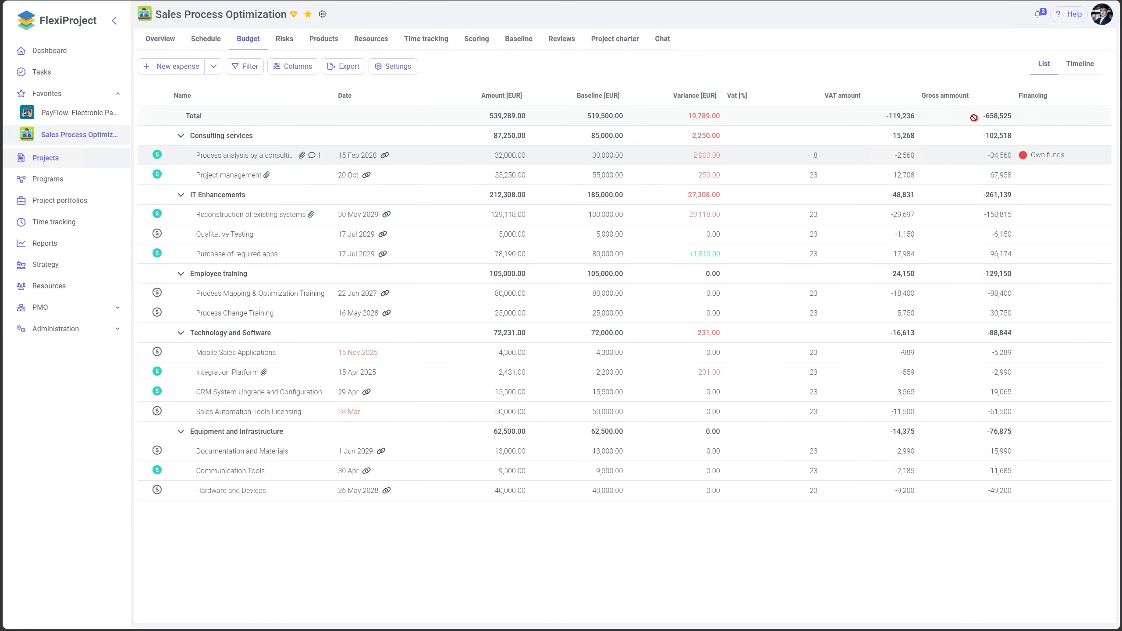
In the system's budget settings, move Vat [%], VAT amount and Gross ammount, in that order, to the start of the attribute list
click(55, 329)
click(76, 377)
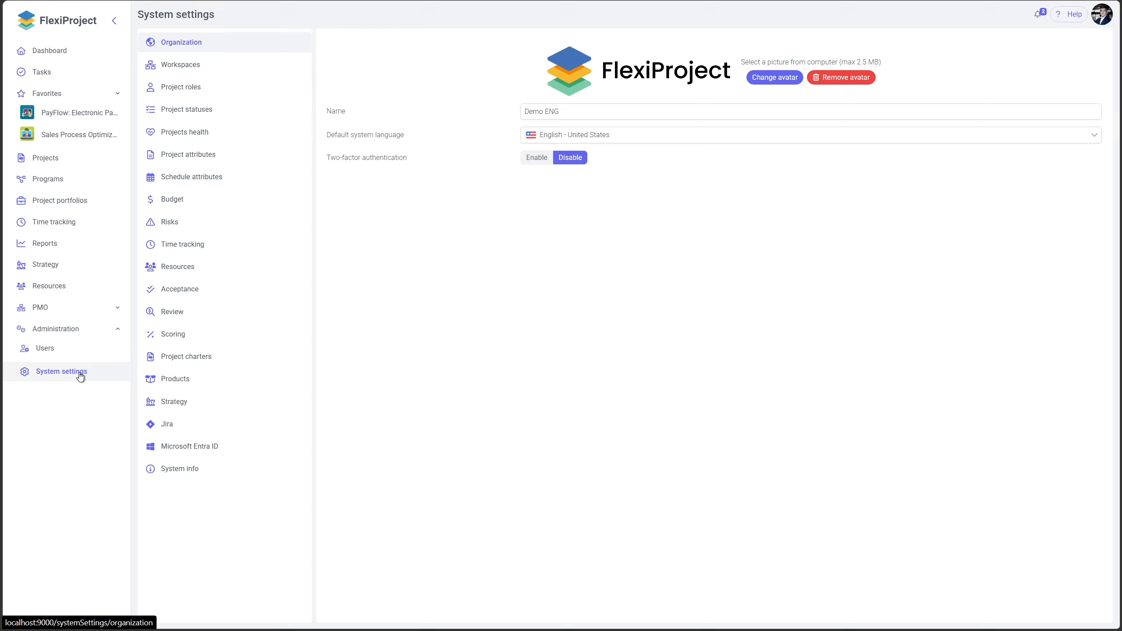
click(179, 204)
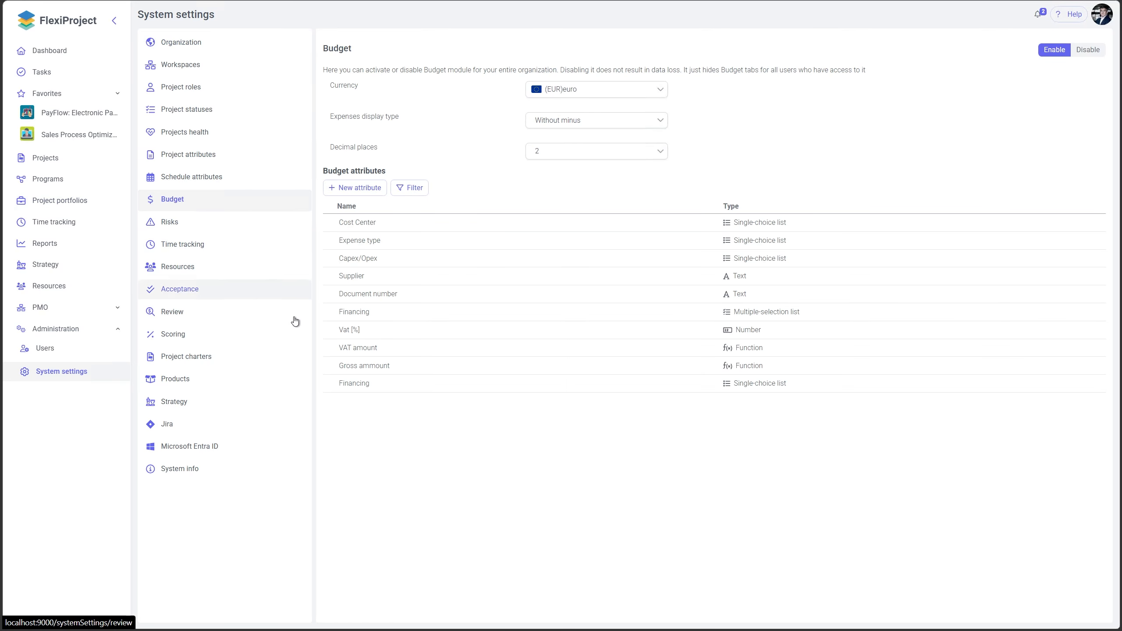
drag(328, 329, 334, 222)
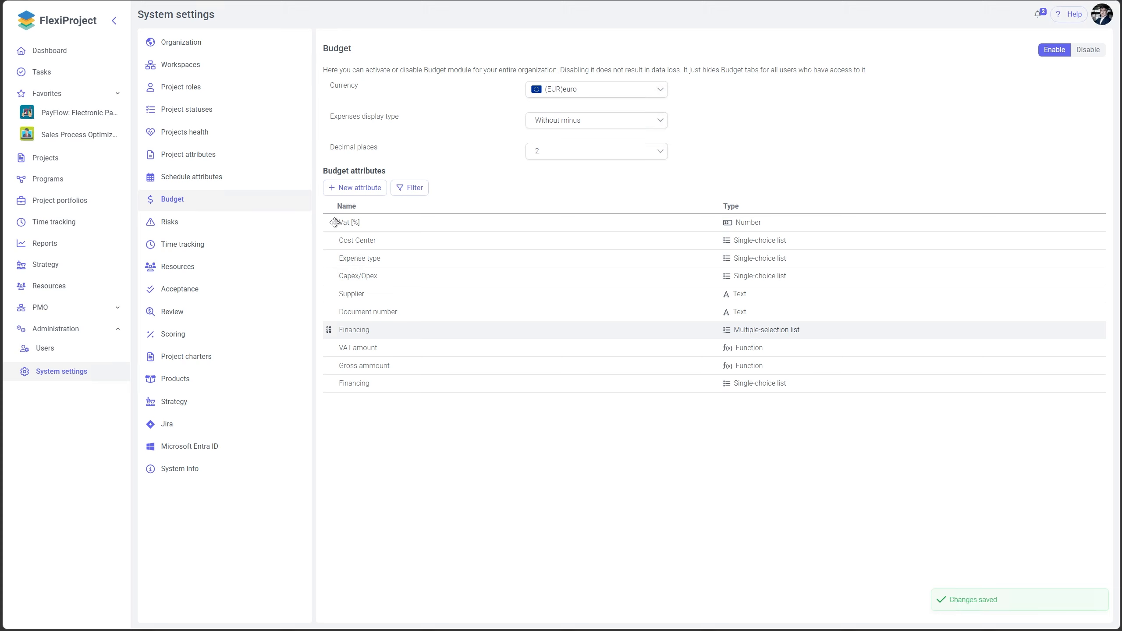
drag(329, 348, 339, 246)
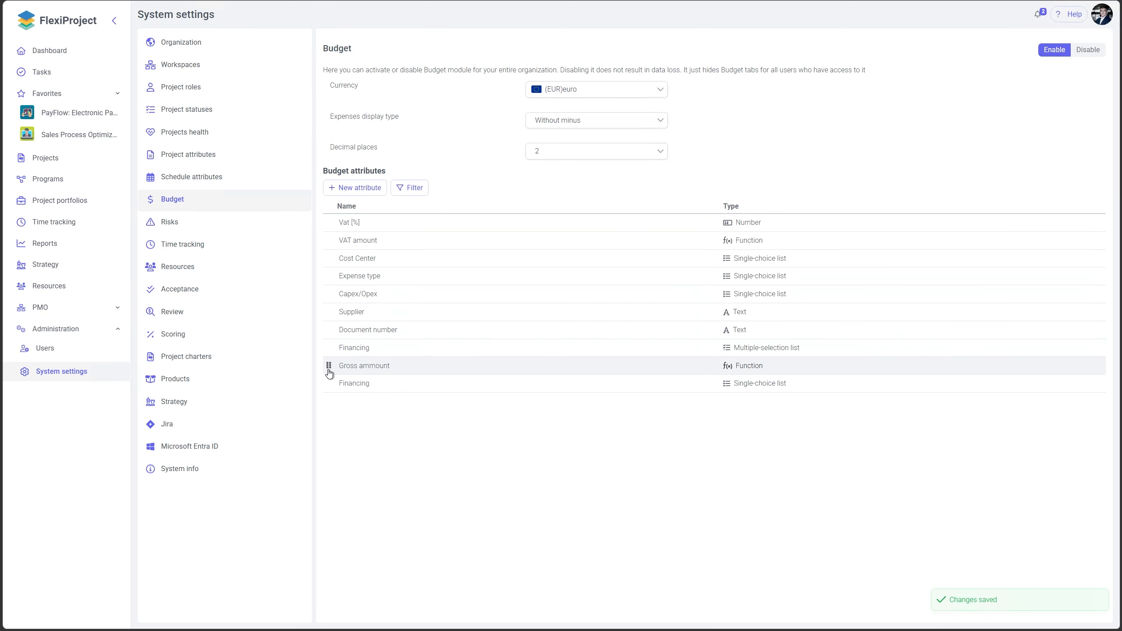
drag(328, 370, 332, 261)
click(337, 428)
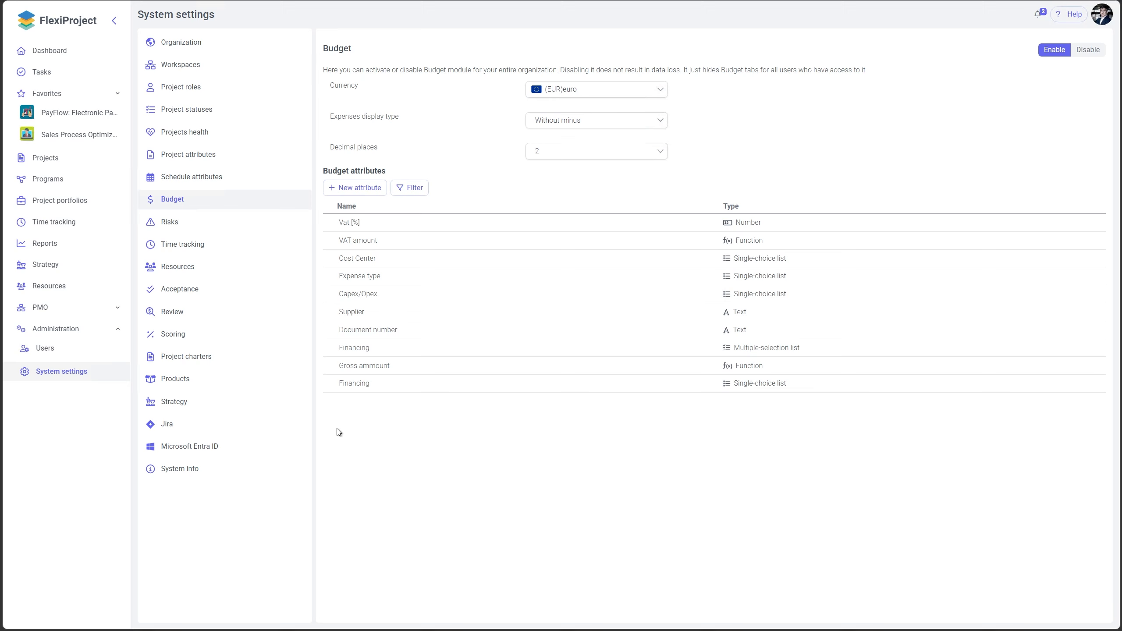
drag(328, 368, 340, 257)
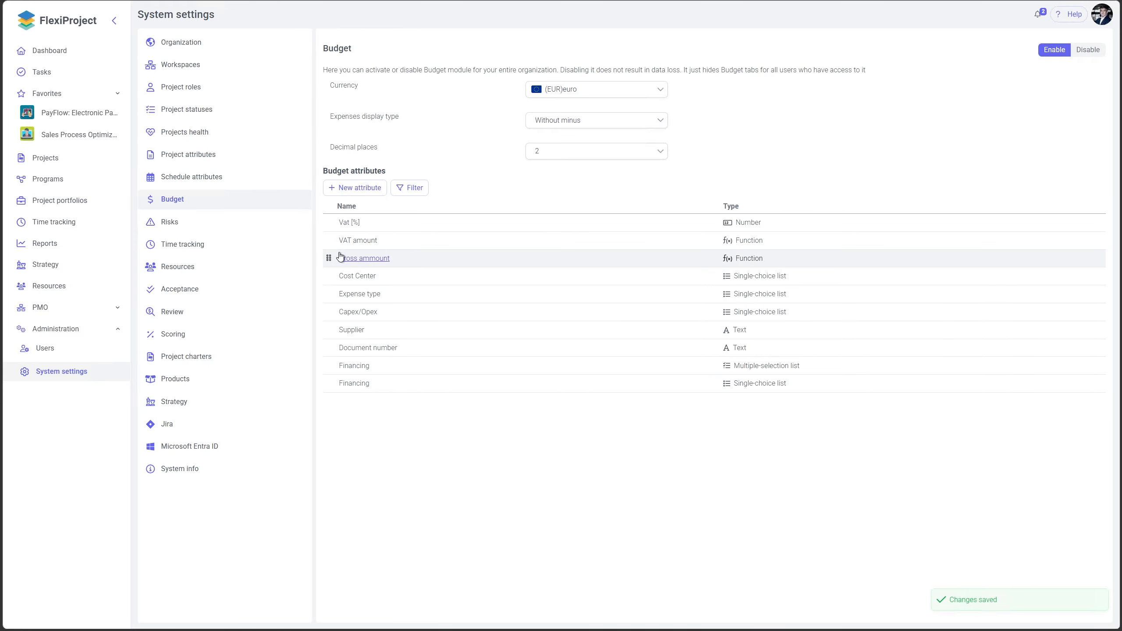
Check the attribute order in the details of the consulting company process analysis expense in the Sales Process Optimization budget
click(70, 141)
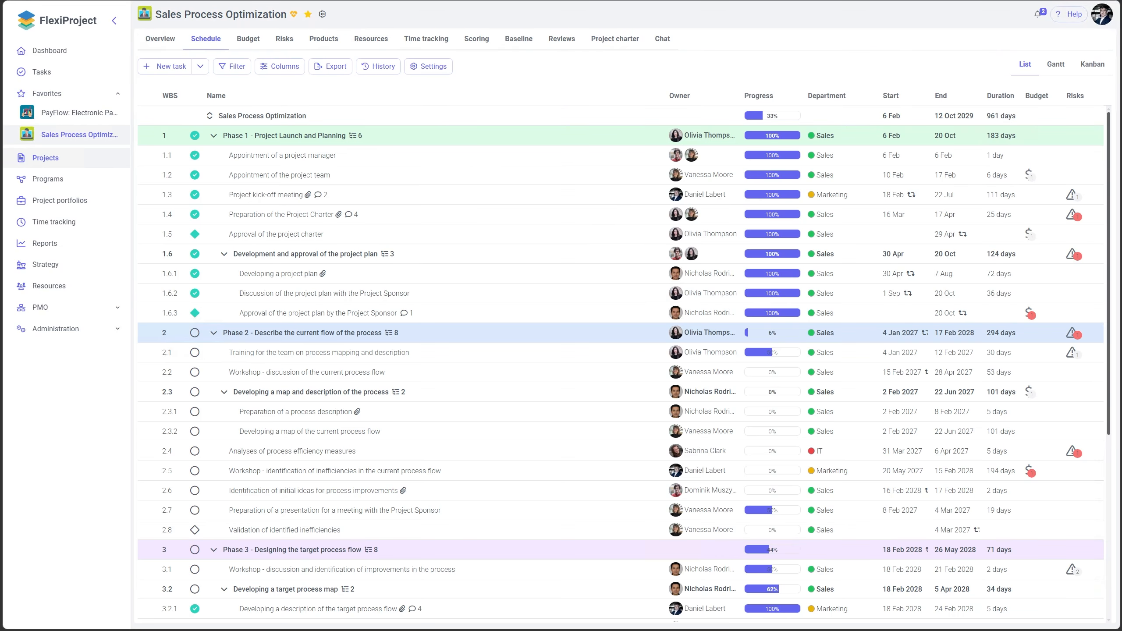
click(248, 39)
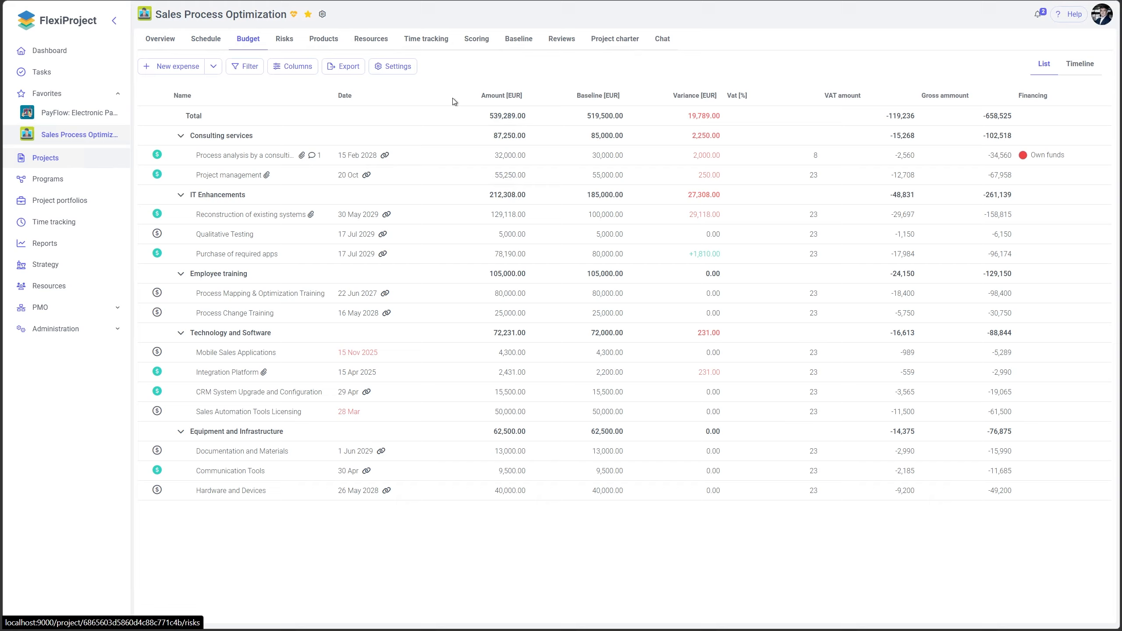
click(245, 155)
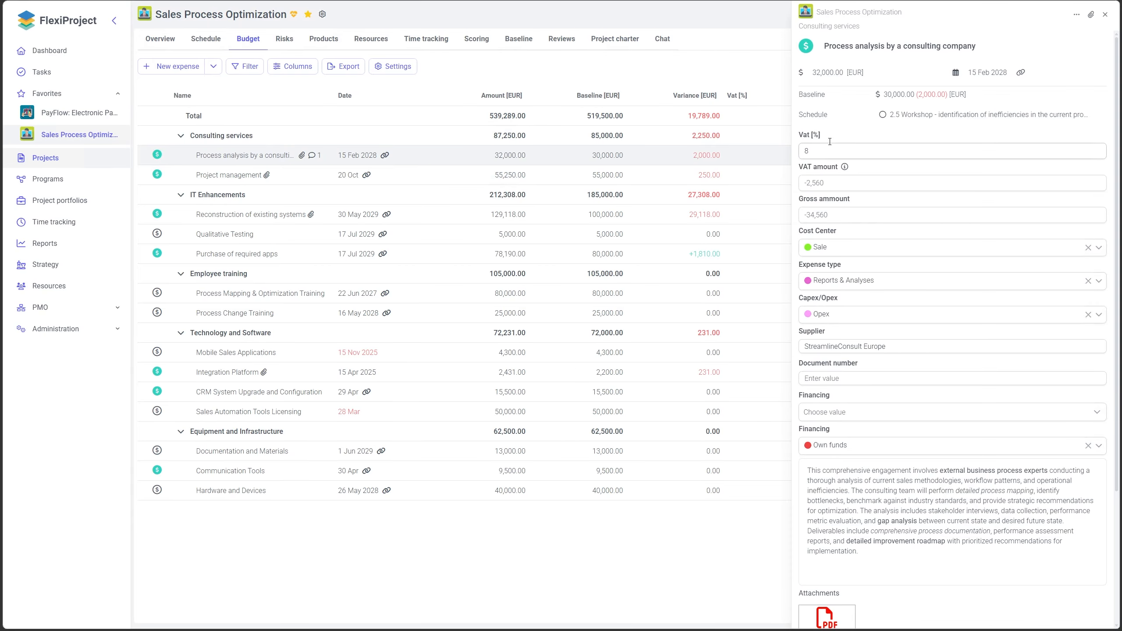
Examine the budget attributes of the consulting company process analysis expense in the Business Process Optimization project template
click(42, 159)
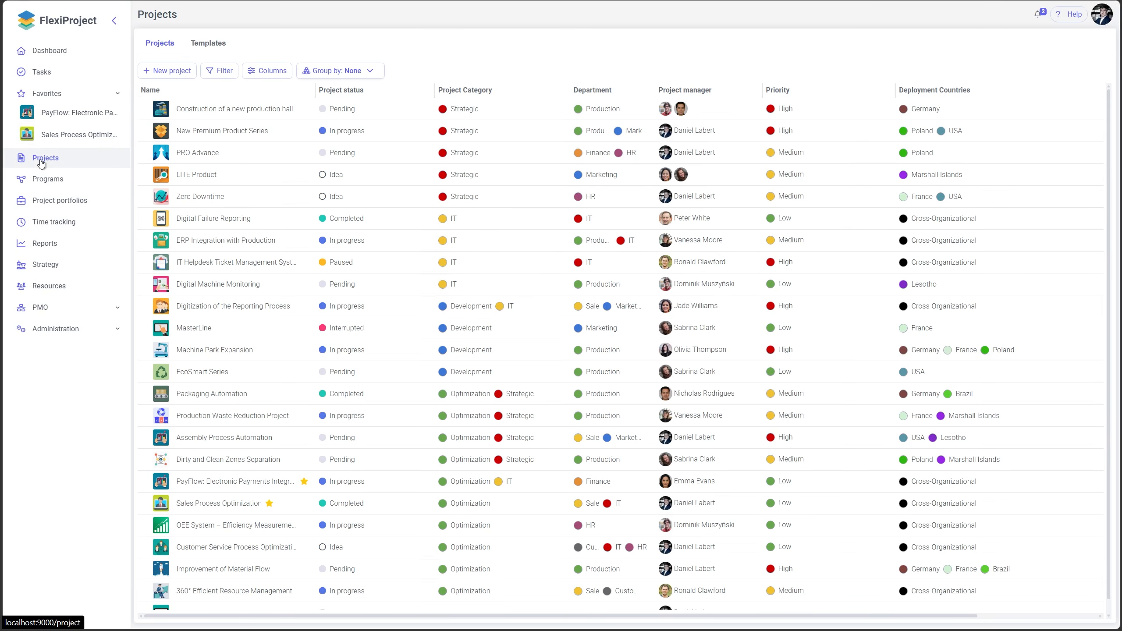
click(204, 47)
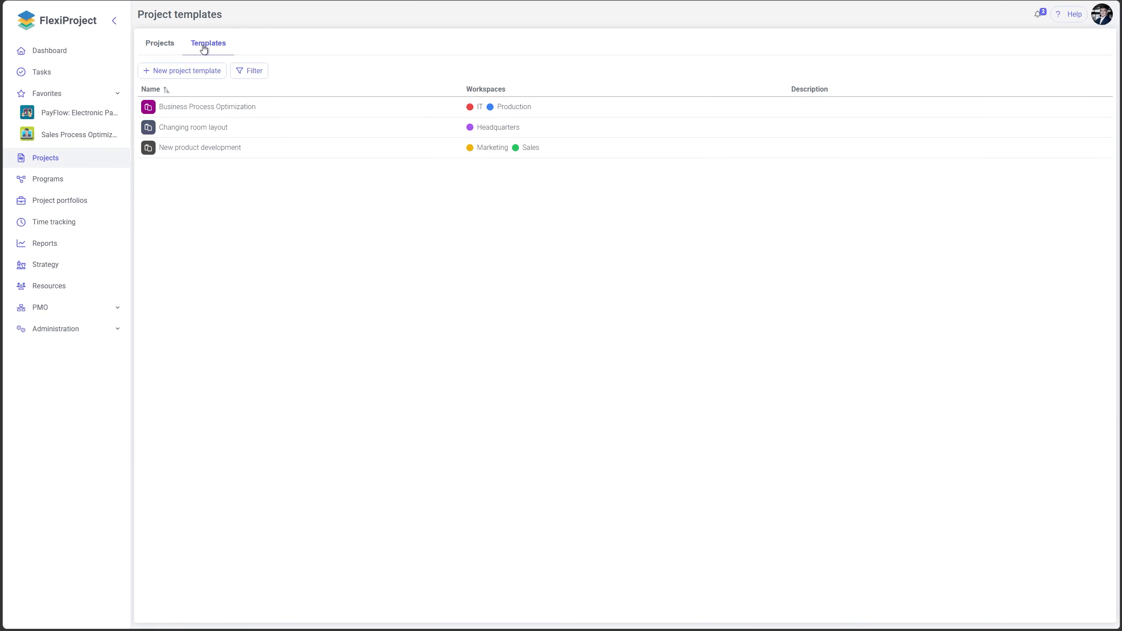
click(201, 108)
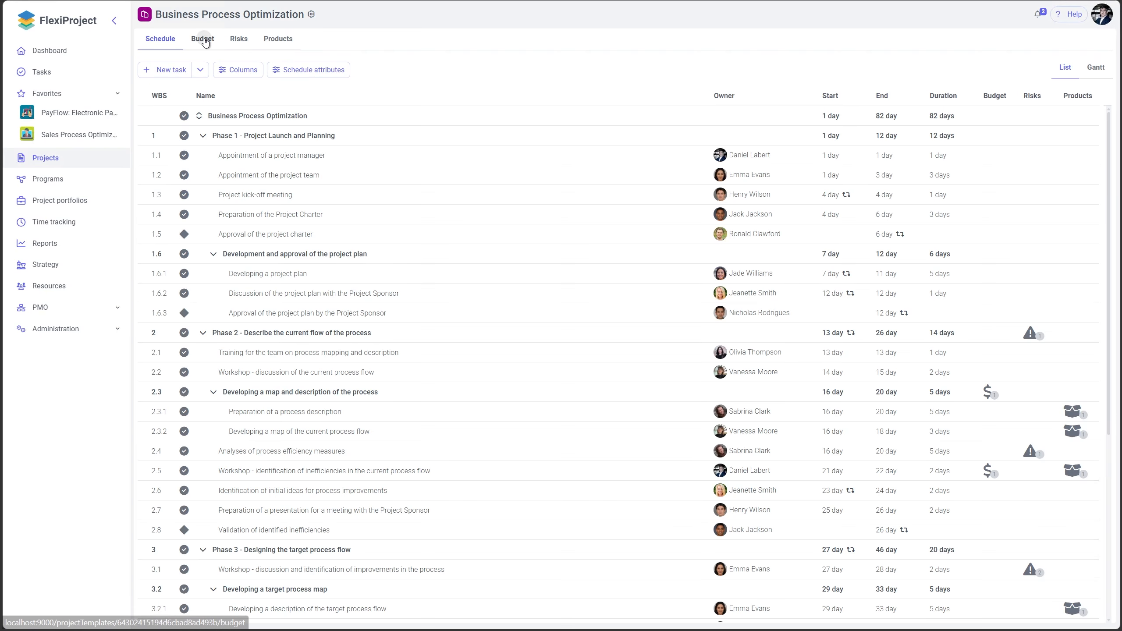
click(203, 39)
click(244, 147)
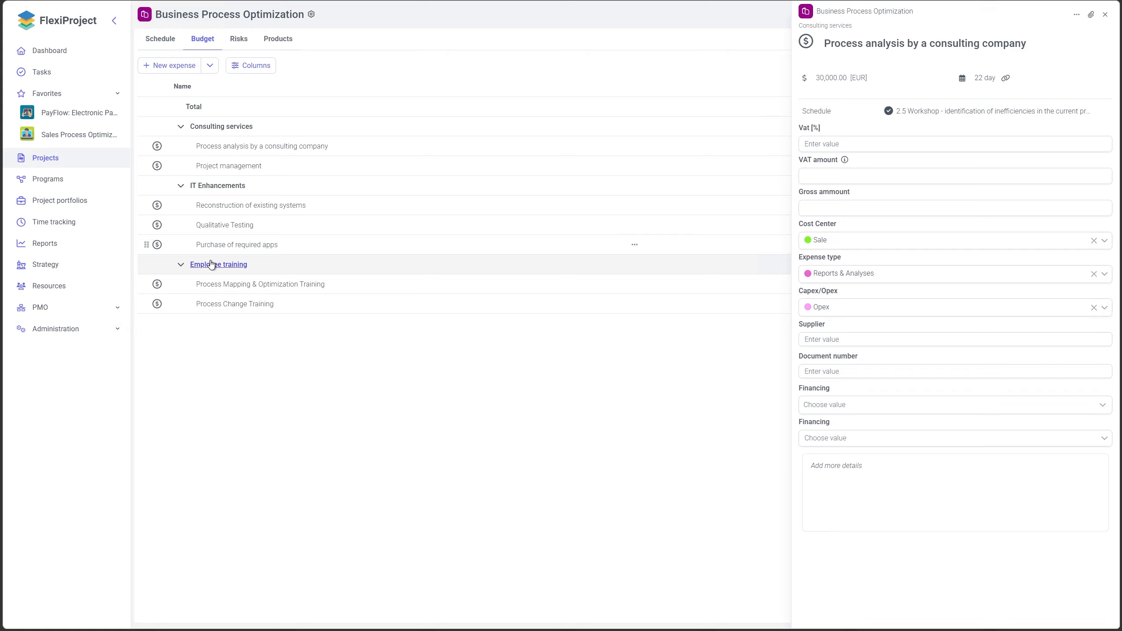
Try a new Budget report filtered by the single-choice Financing attribute equal to Own funds, and cancel it
click(39, 250)
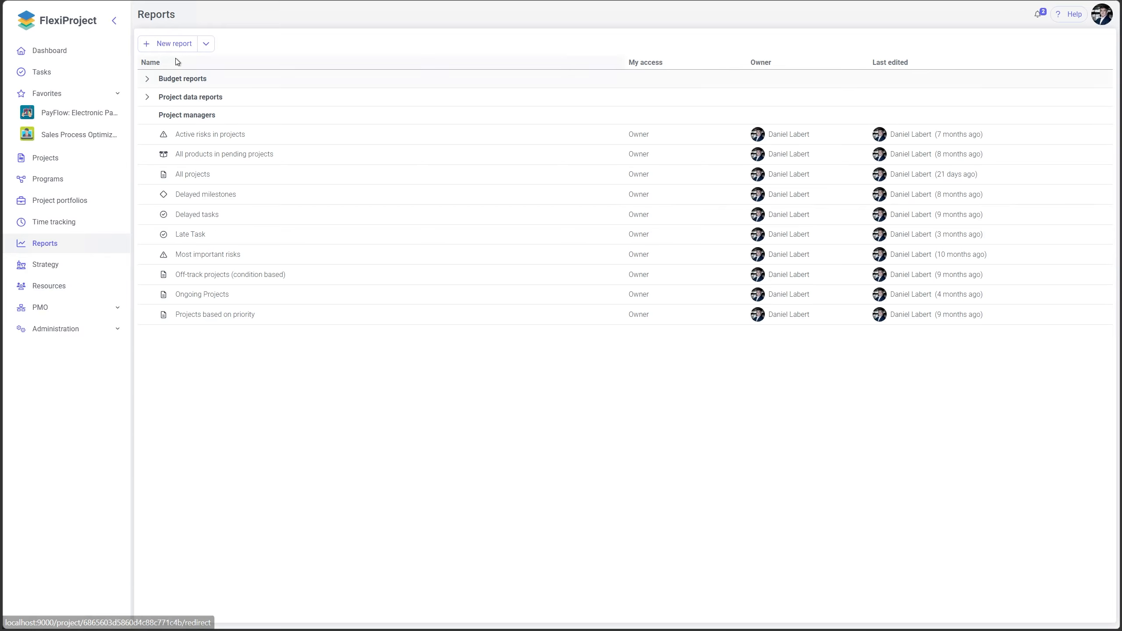
click(172, 43)
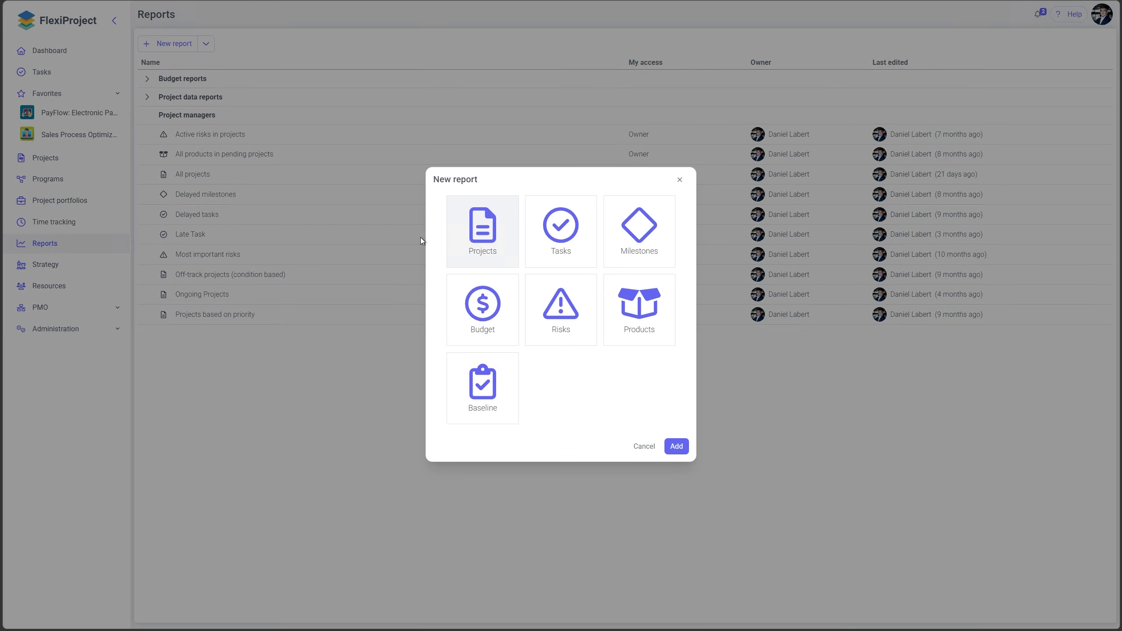
click(483, 310)
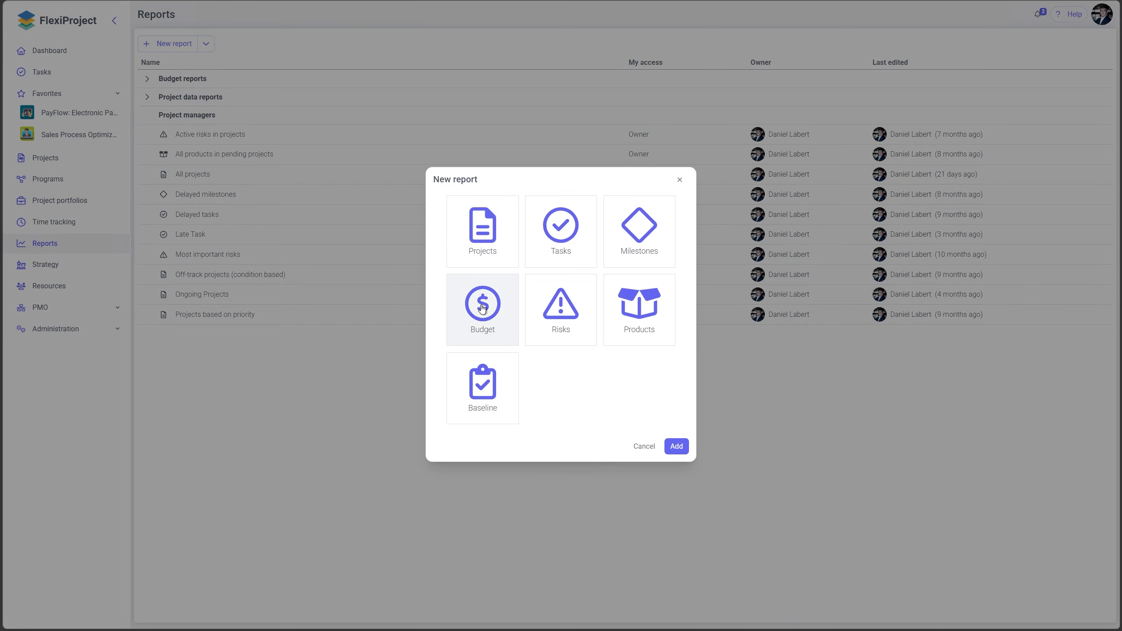
click(676, 446)
click(437, 321)
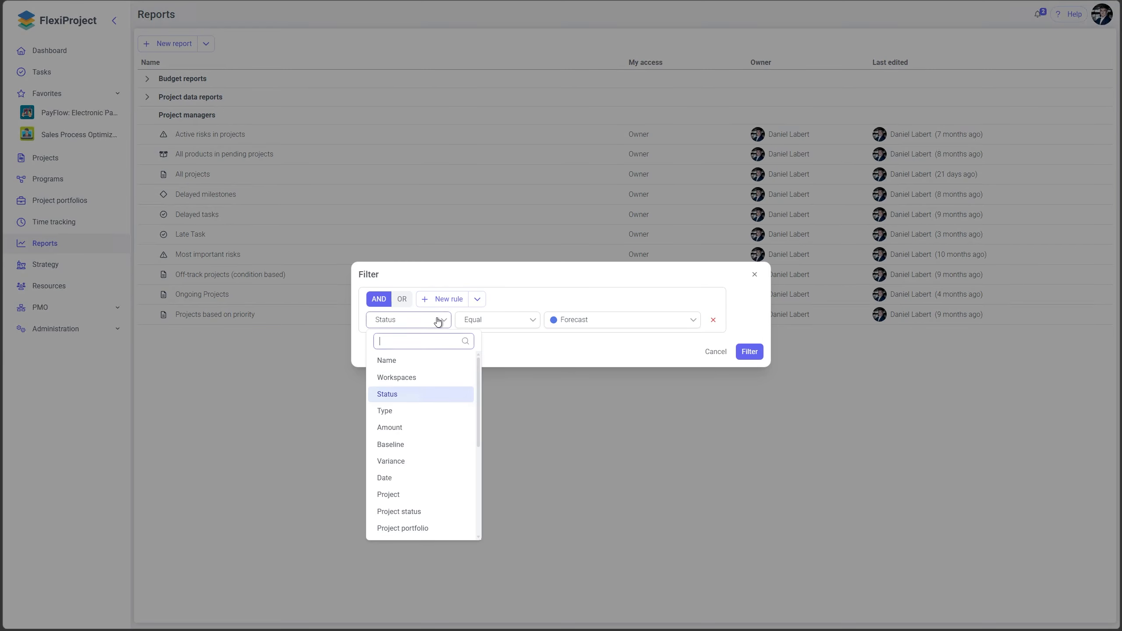
text(fin)
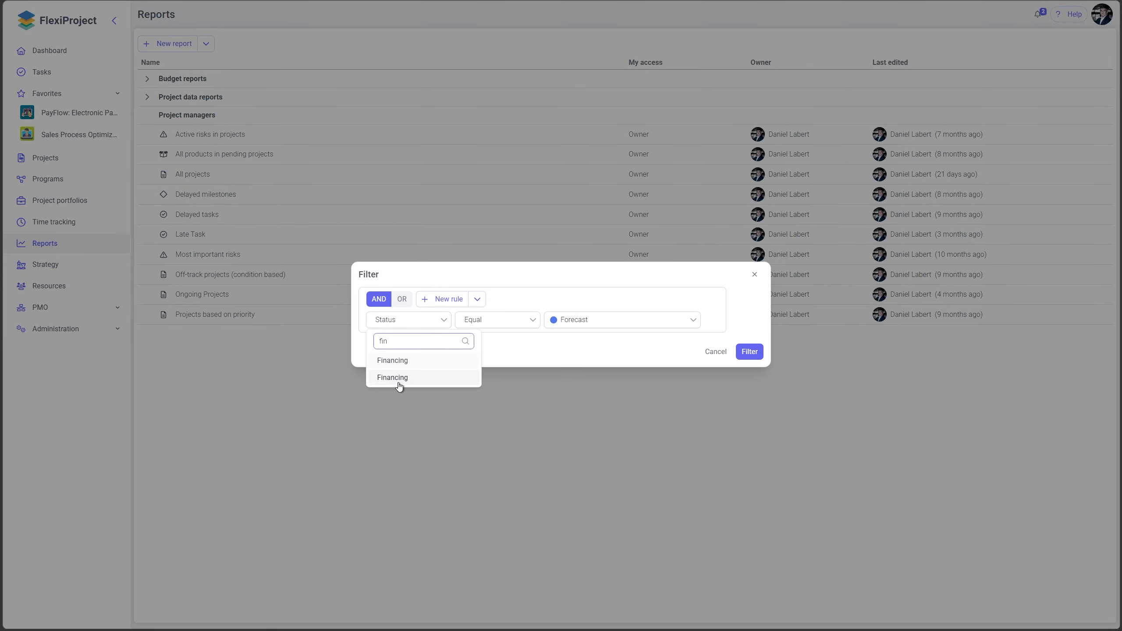
click(399, 382)
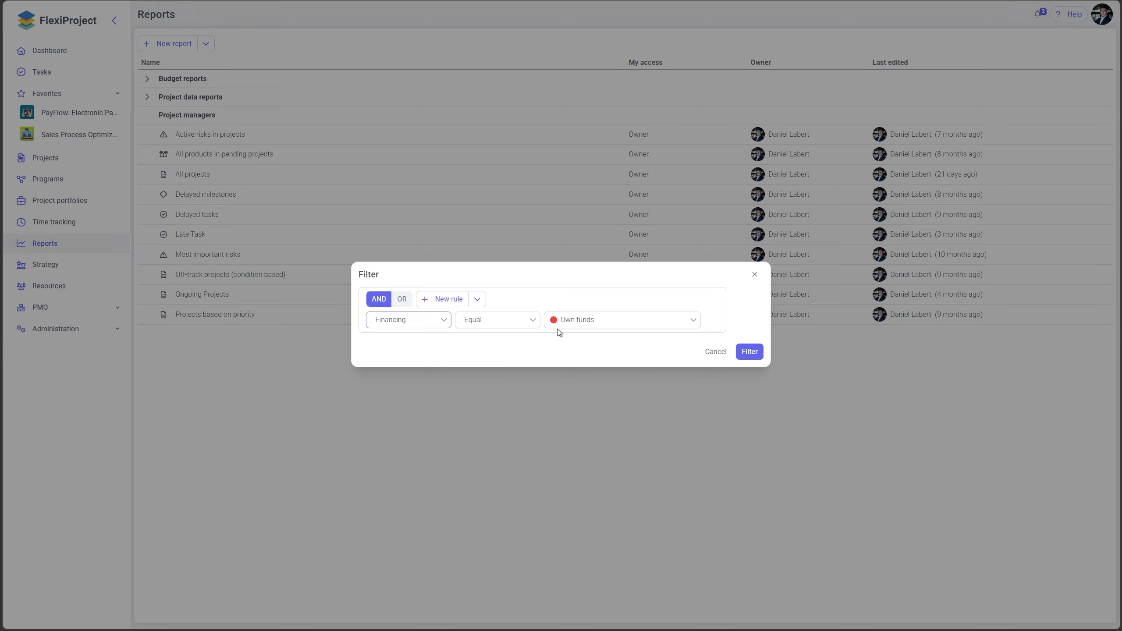
click(576, 325)
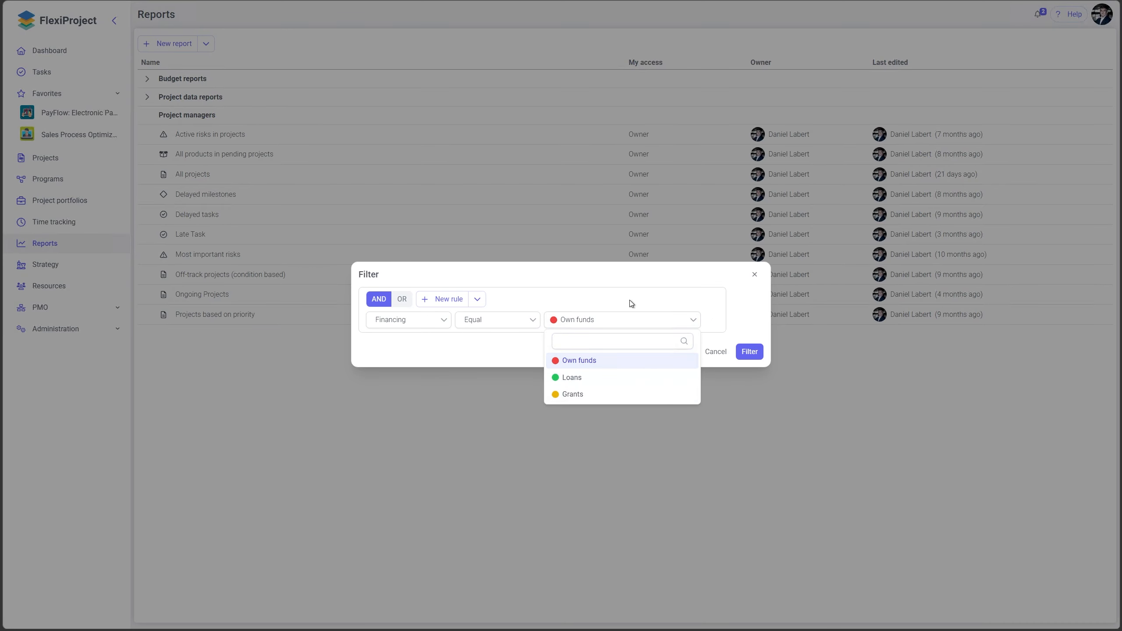
click(754, 275)
click(755, 275)
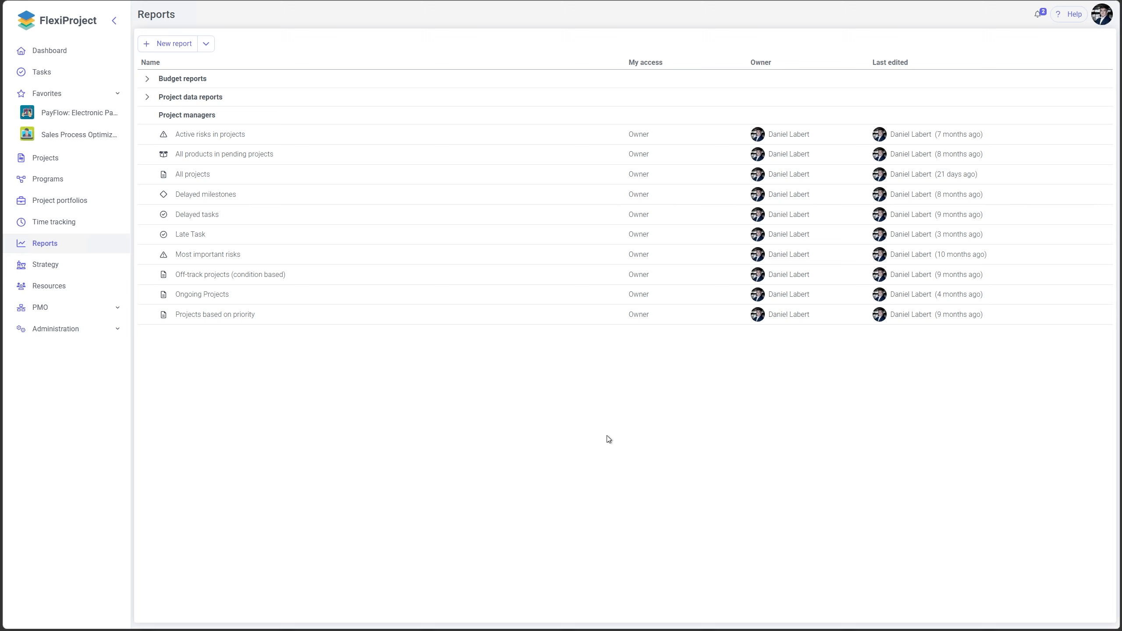
In the Strategic Portfolio's overview, begin a new chart with Projects as the data range and Bar as the chart type
click(68, 202)
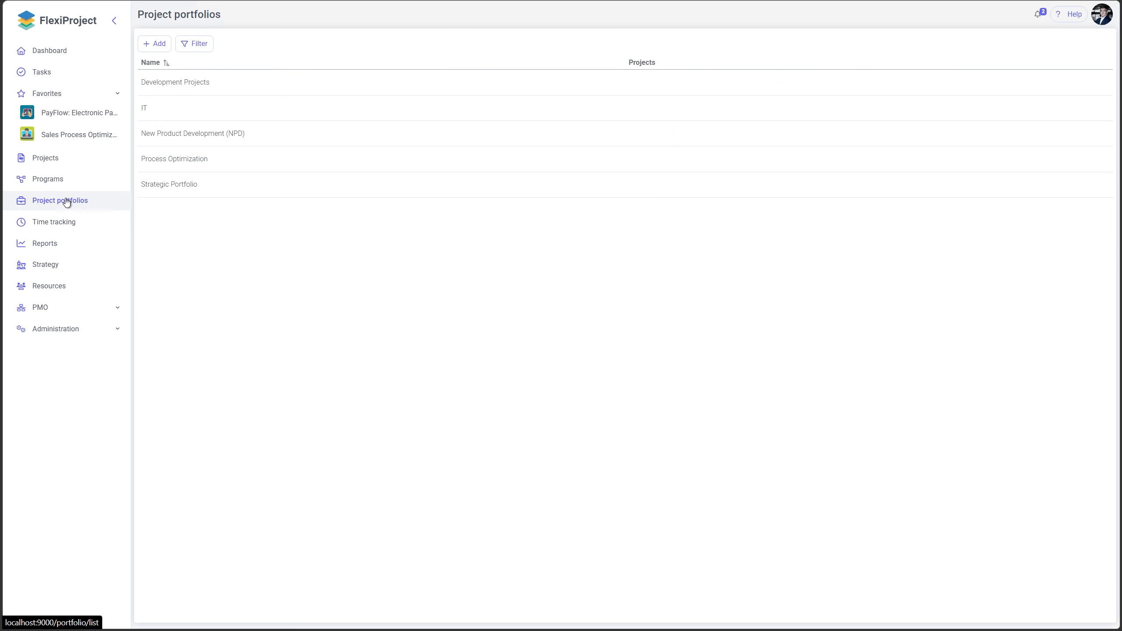
click(166, 189)
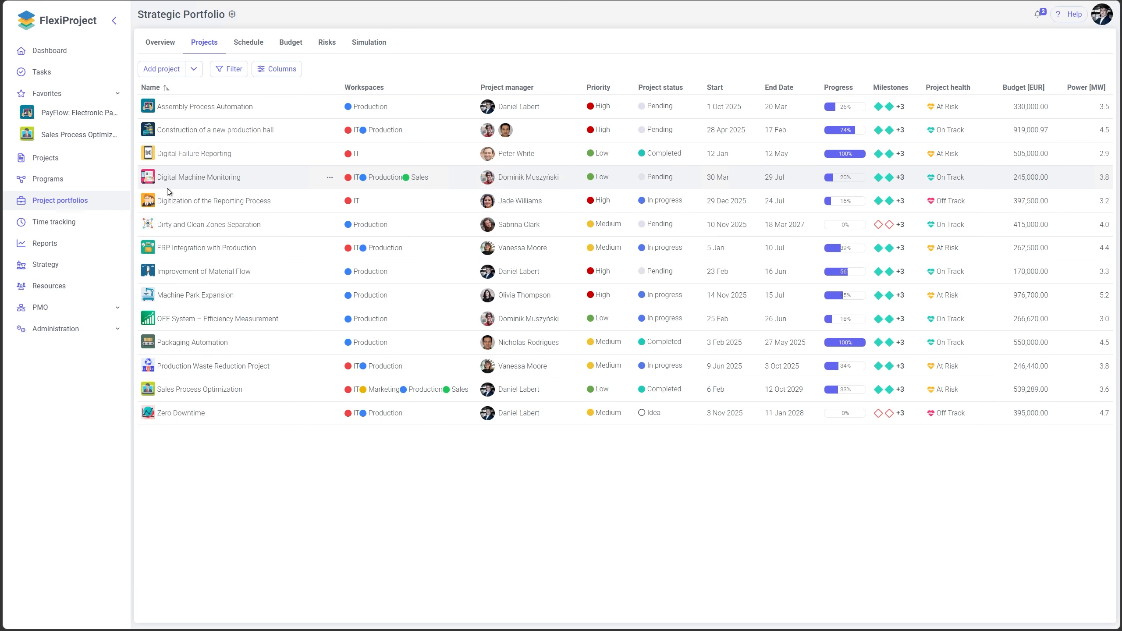
click(163, 45)
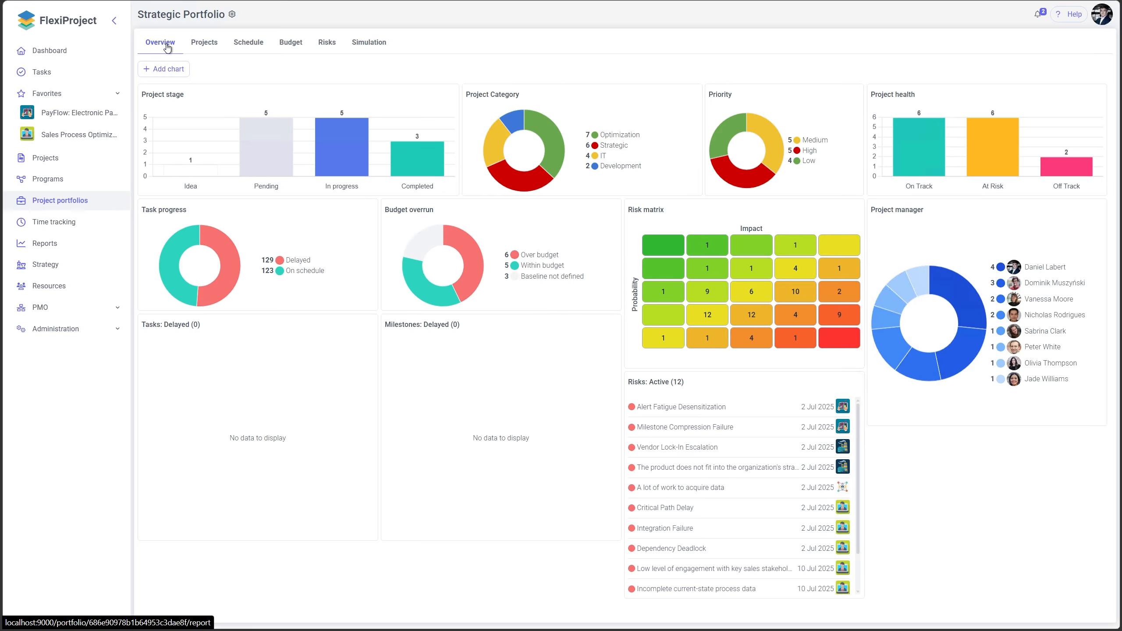
click(164, 70)
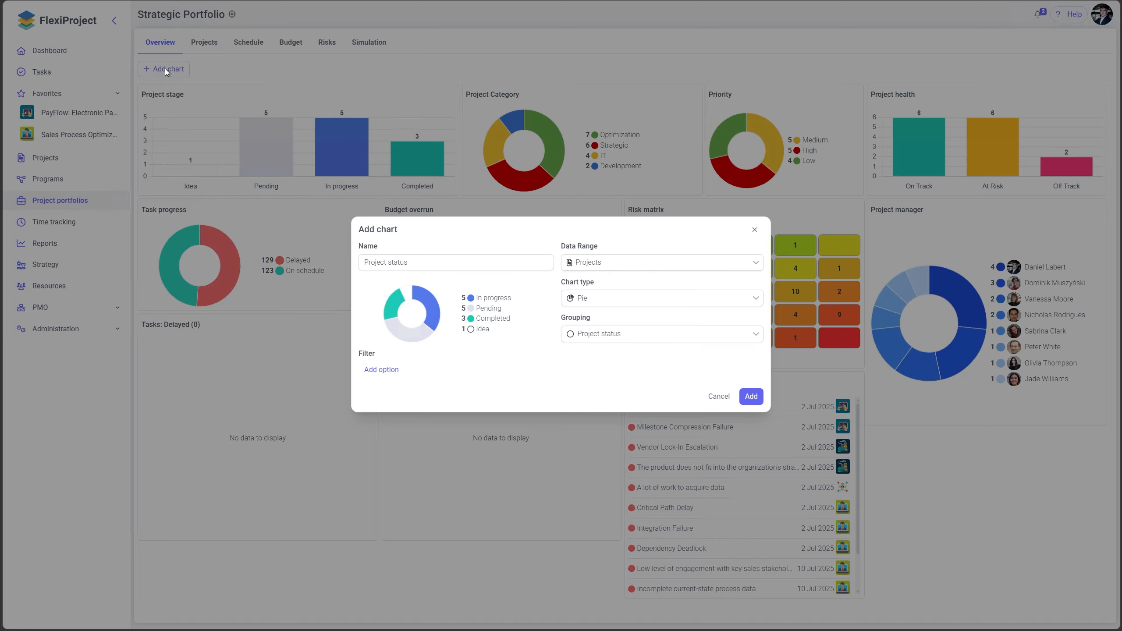
click(595, 263)
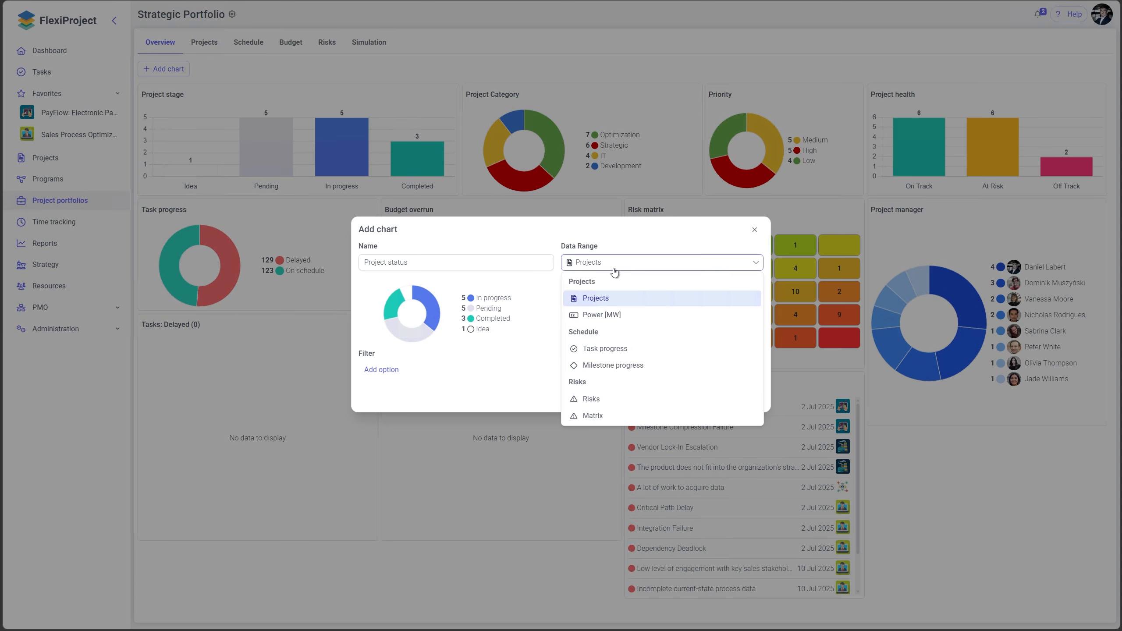
click(605, 300)
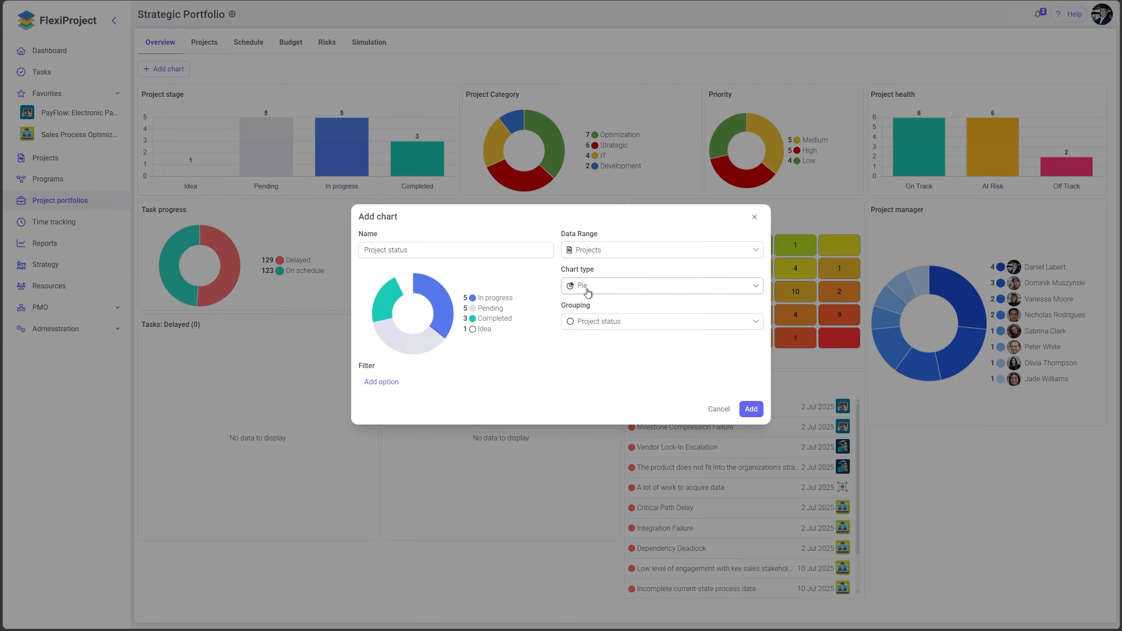
click(588, 293)
click(588, 319)
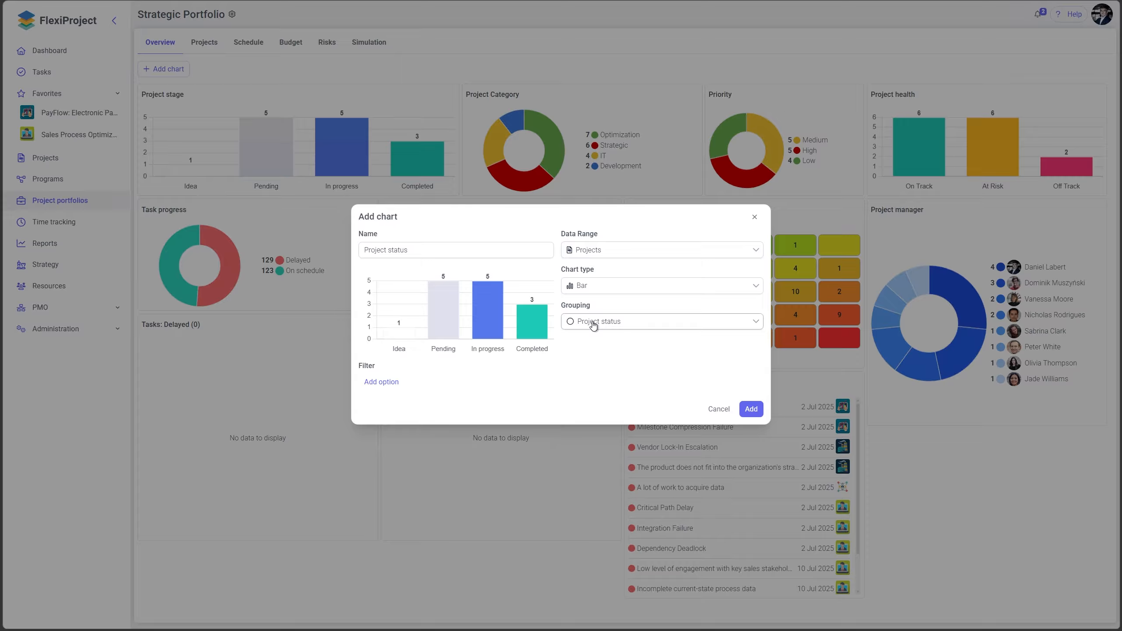
Preview the new chart grouped by Workspaces and by Priority, and return its grouping to Project status
click(595, 325)
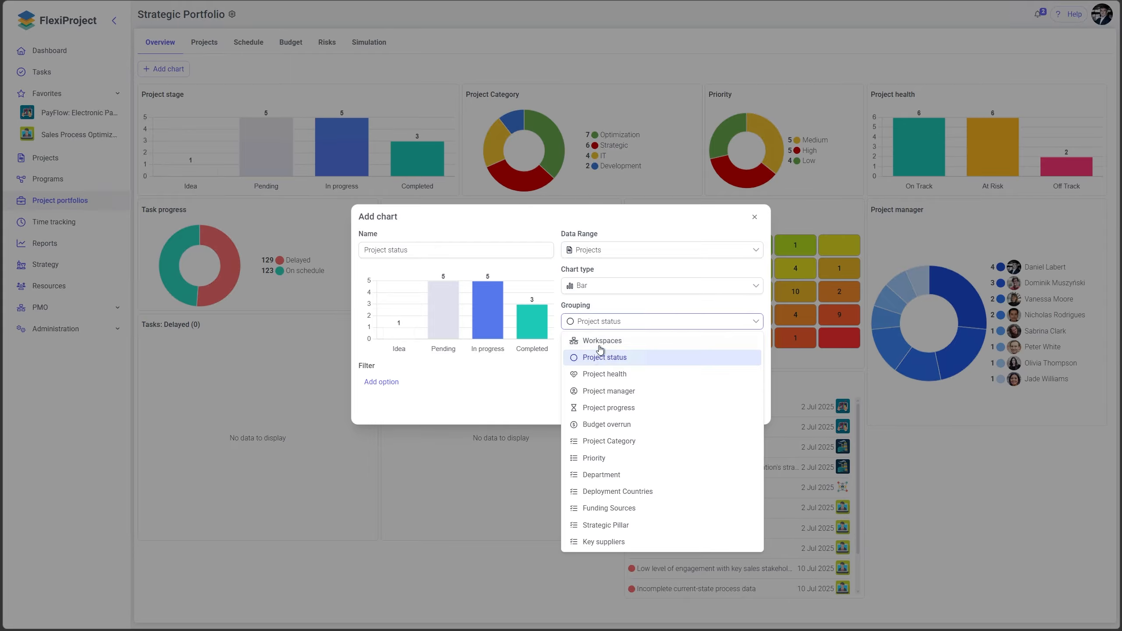
click(590, 341)
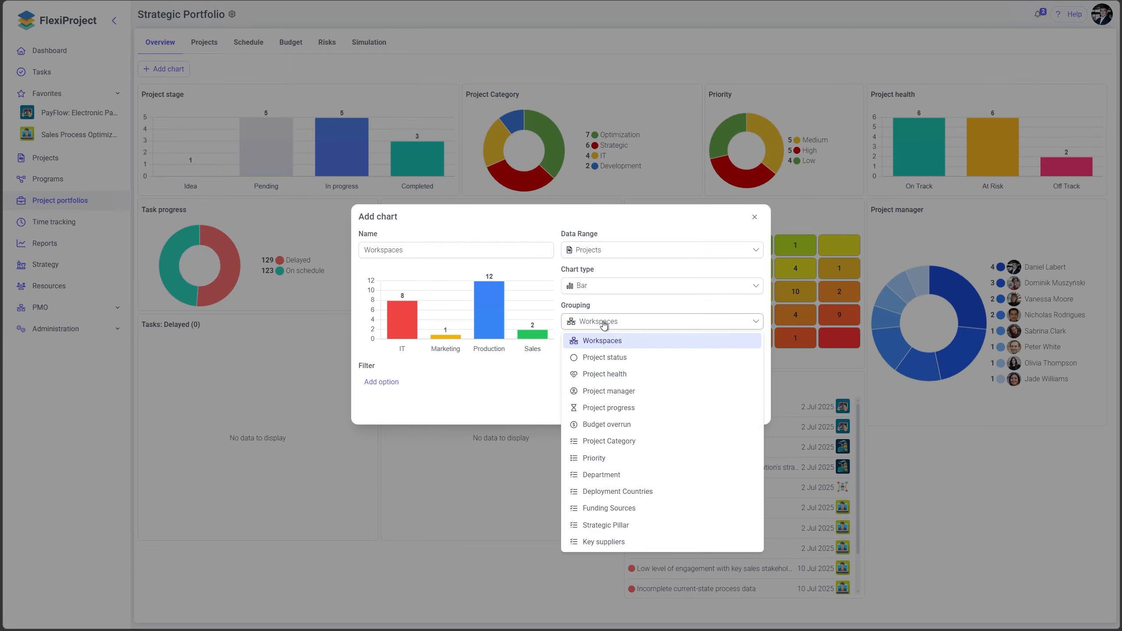
click(599, 463)
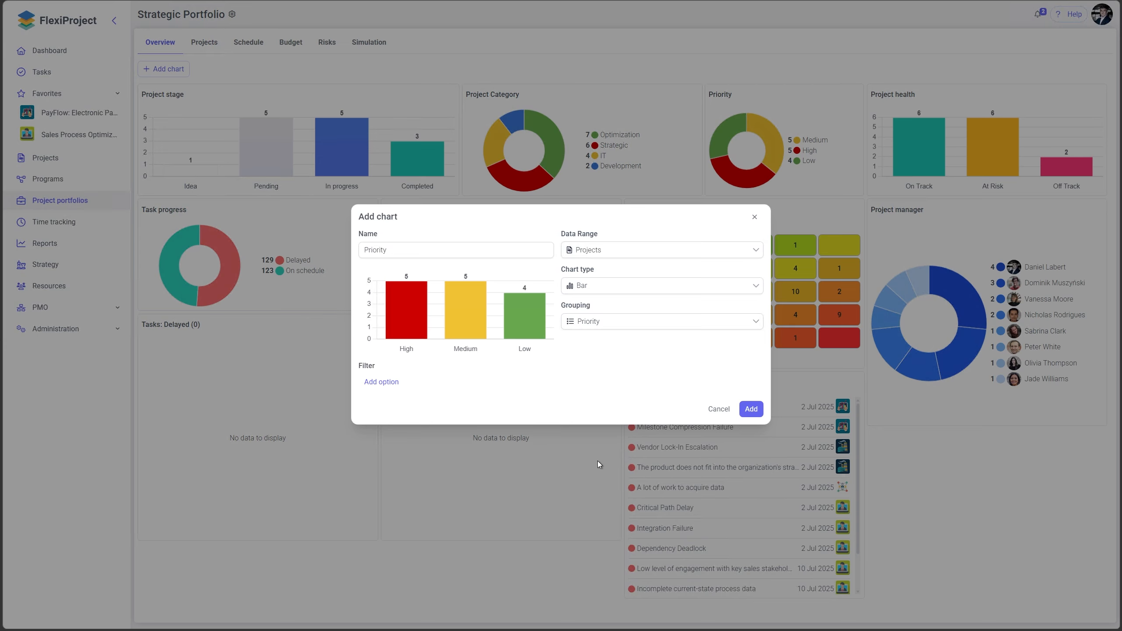
click(594, 326)
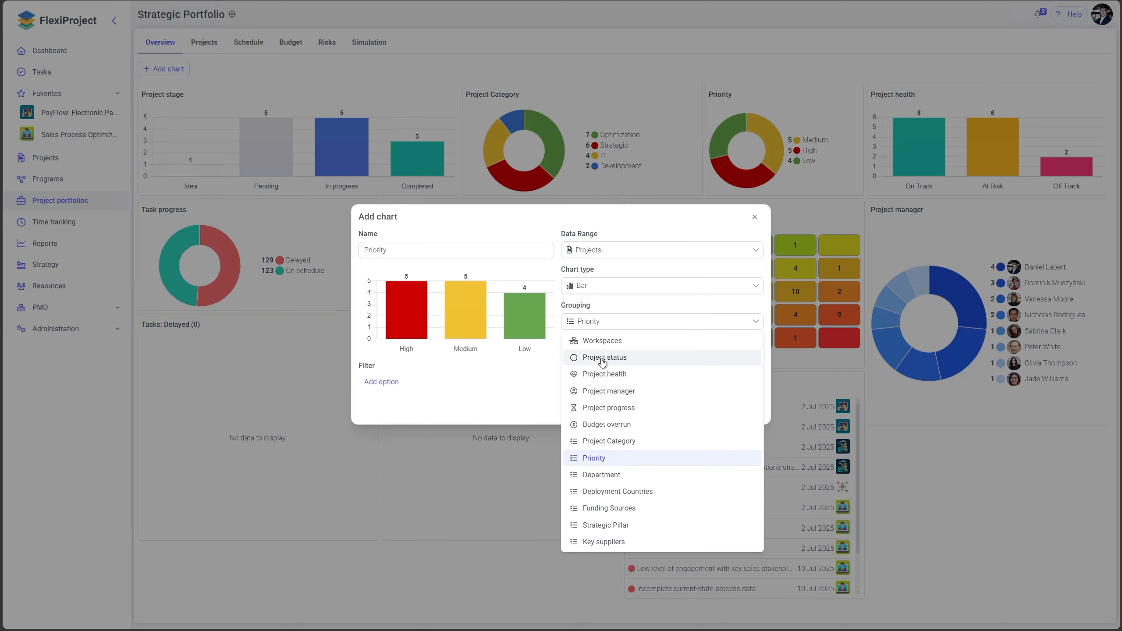
click(603, 359)
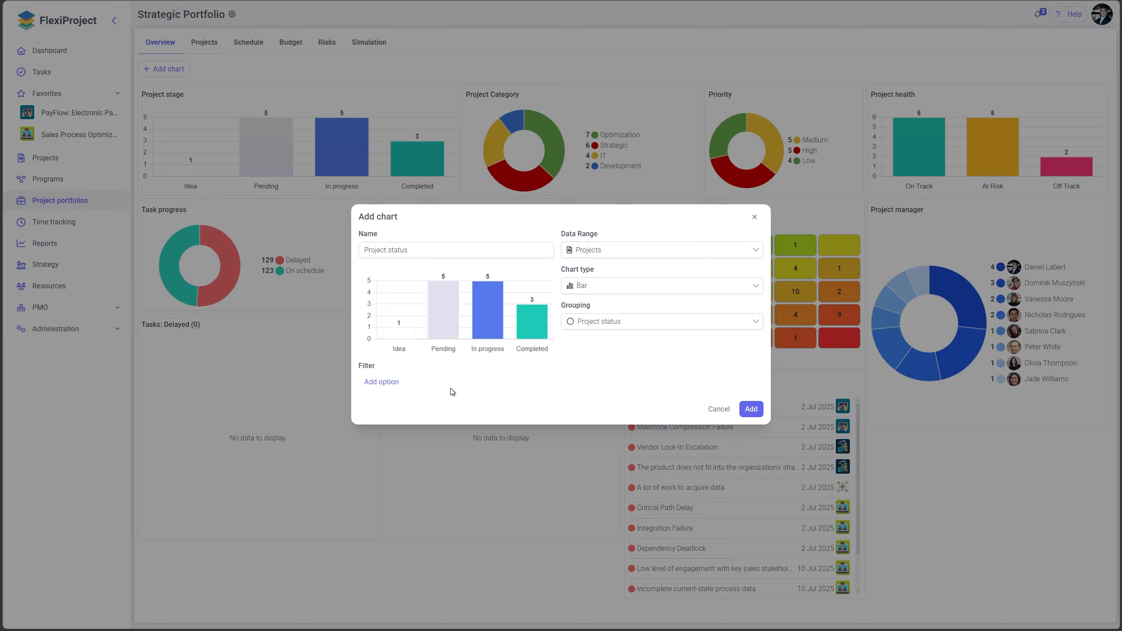
Filter the new chart's preview by Project archiving, trying Archived and returning the filter value to Not archived
click(382, 382)
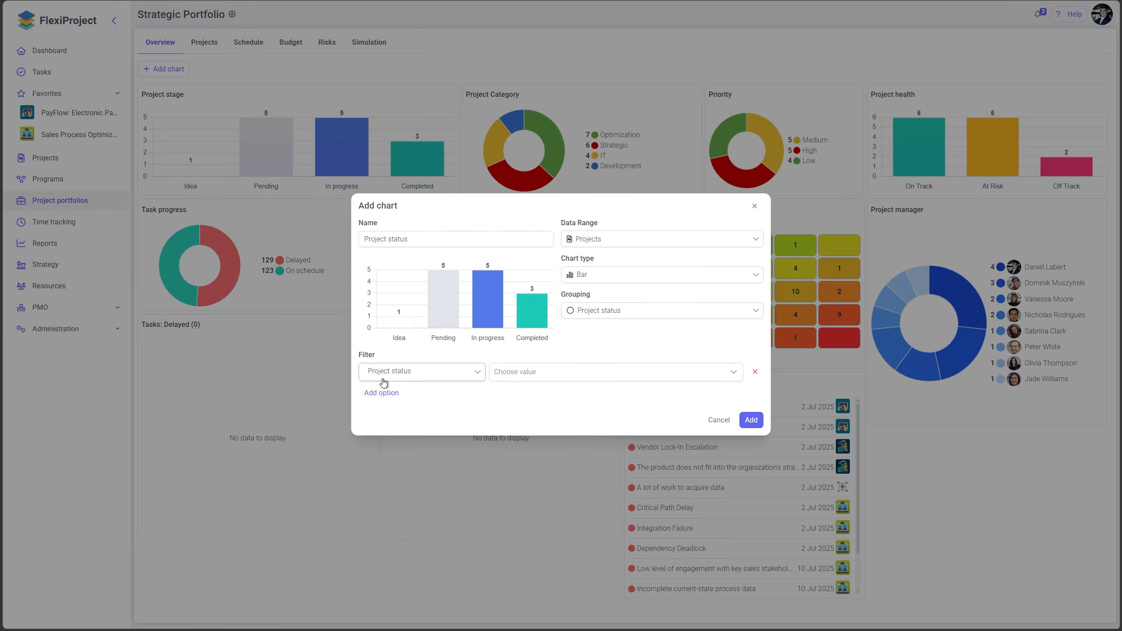
click(388, 378)
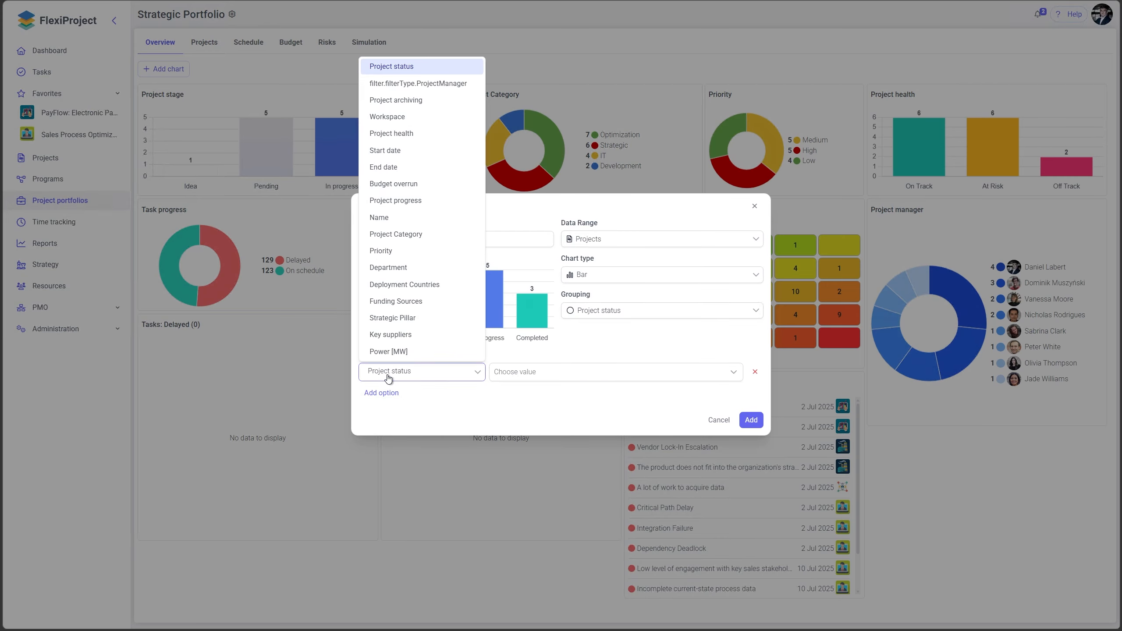
click(388, 101)
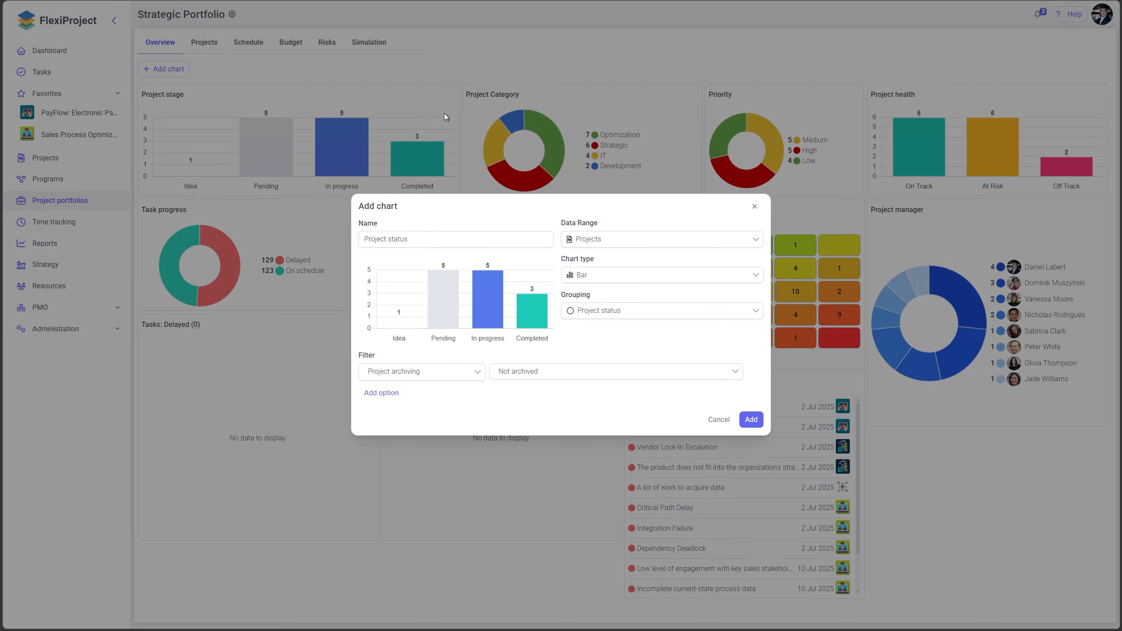
click(572, 373)
click(548, 390)
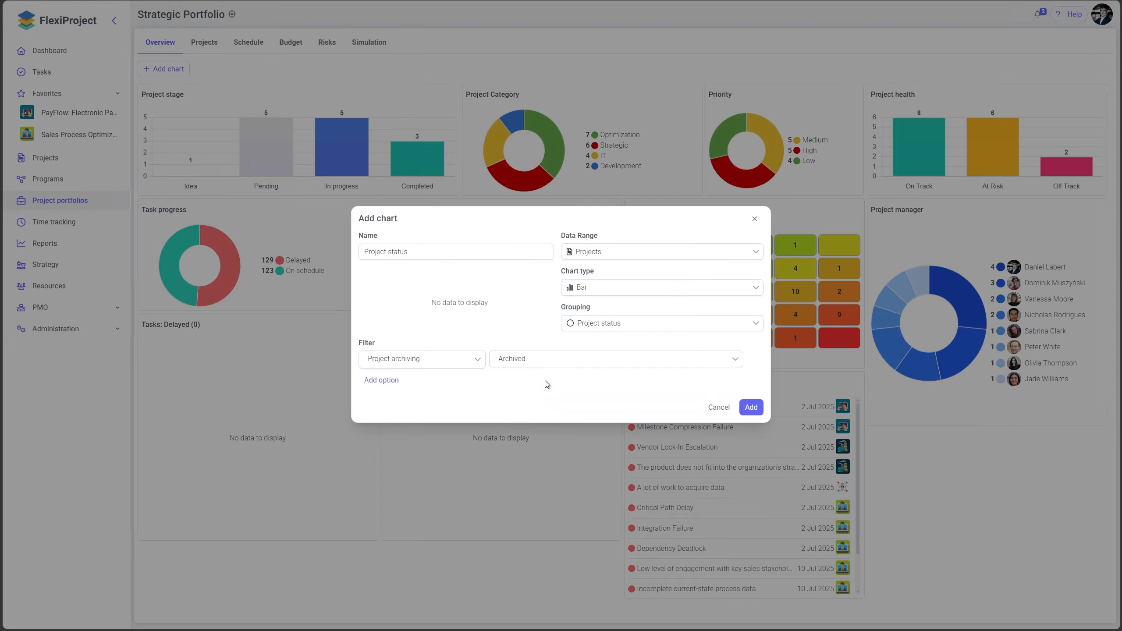
click(550, 364)
click(508, 393)
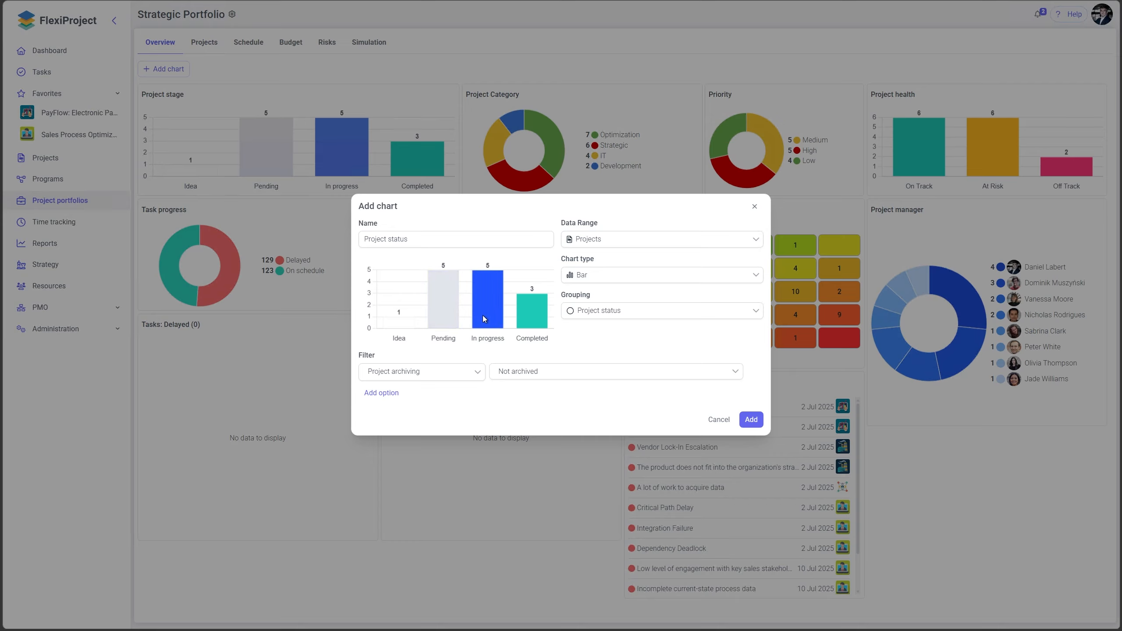
Try a second chart filter limiting Project status to Pending and In progress, and cancel the new chart
click(382, 392)
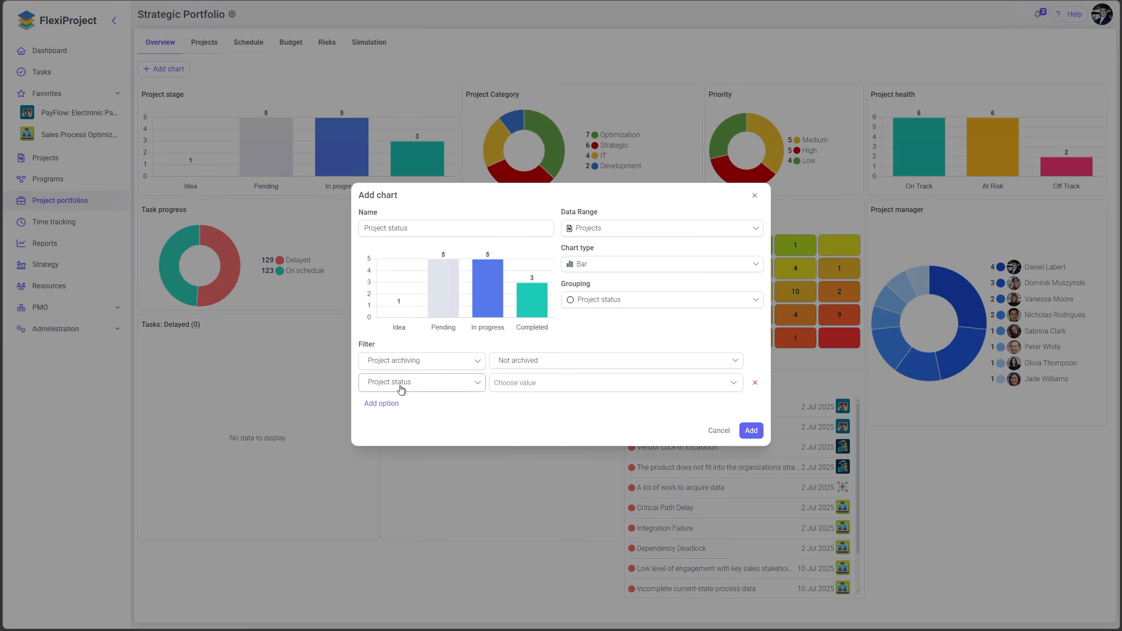
click(530, 388)
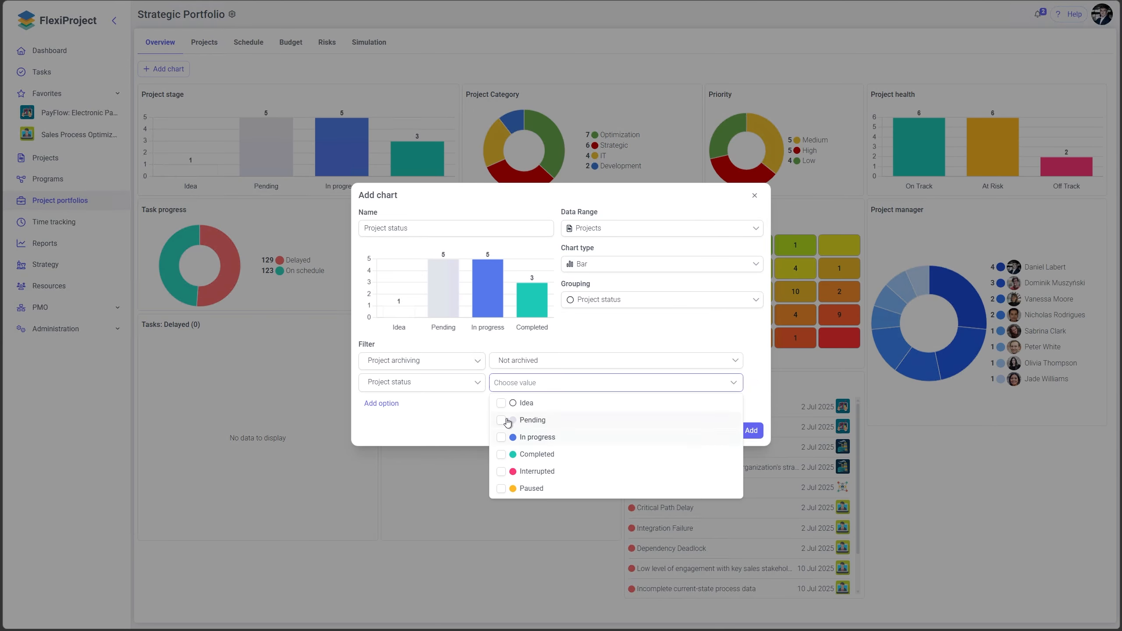
click(501, 420)
click(501, 438)
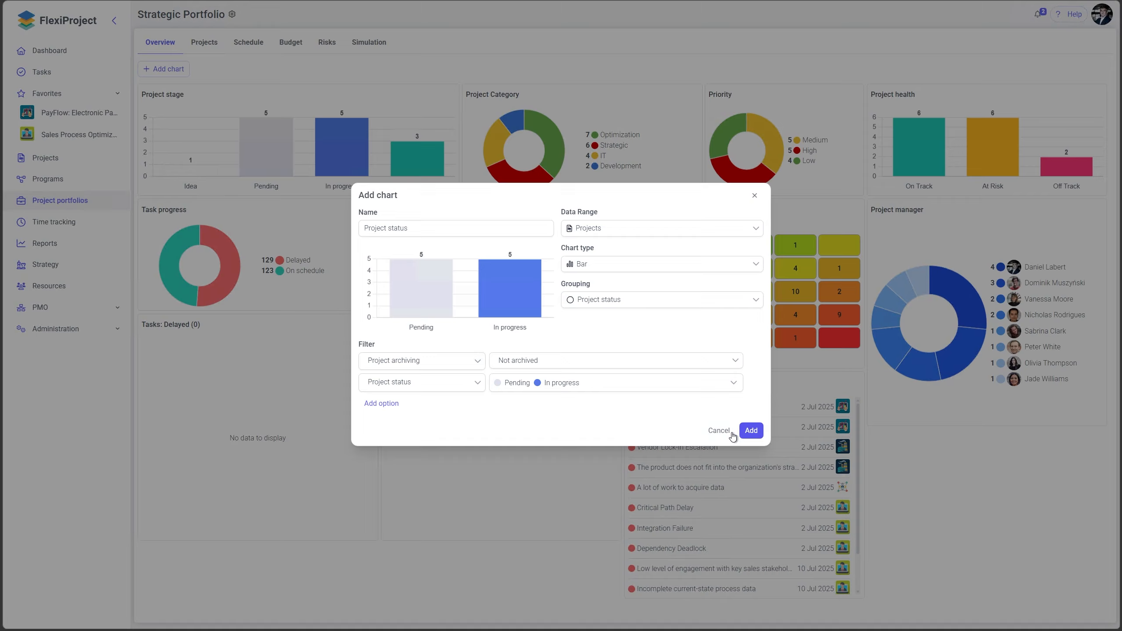
click(727, 436)
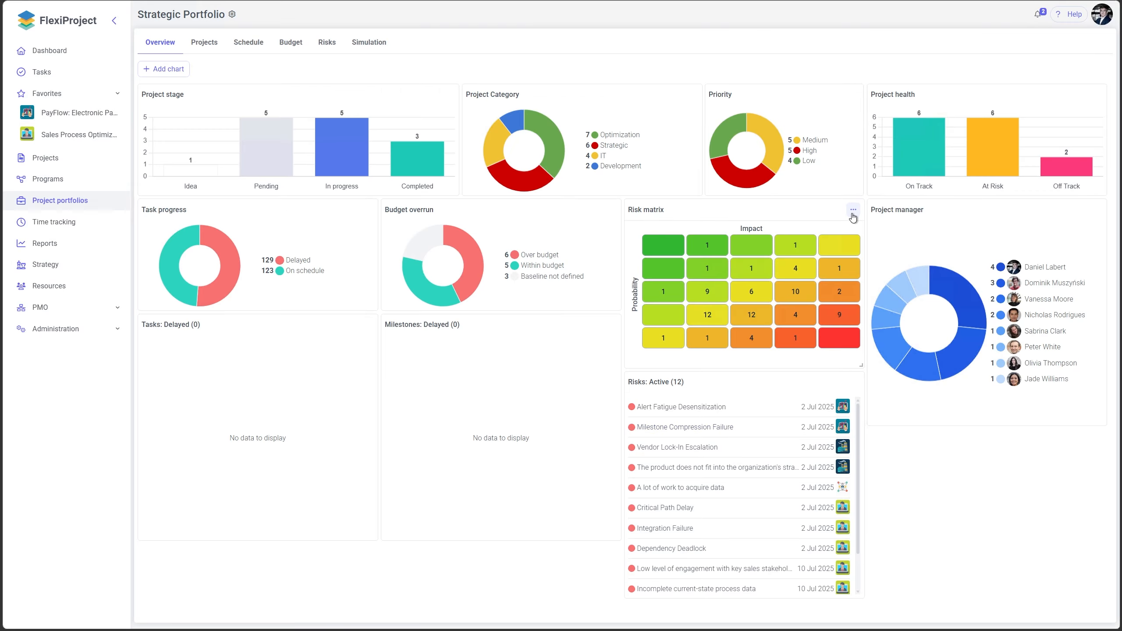
Edit the Risk matrix chart to filter Status (risks) by Identified and Active, and save it
click(853, 213)
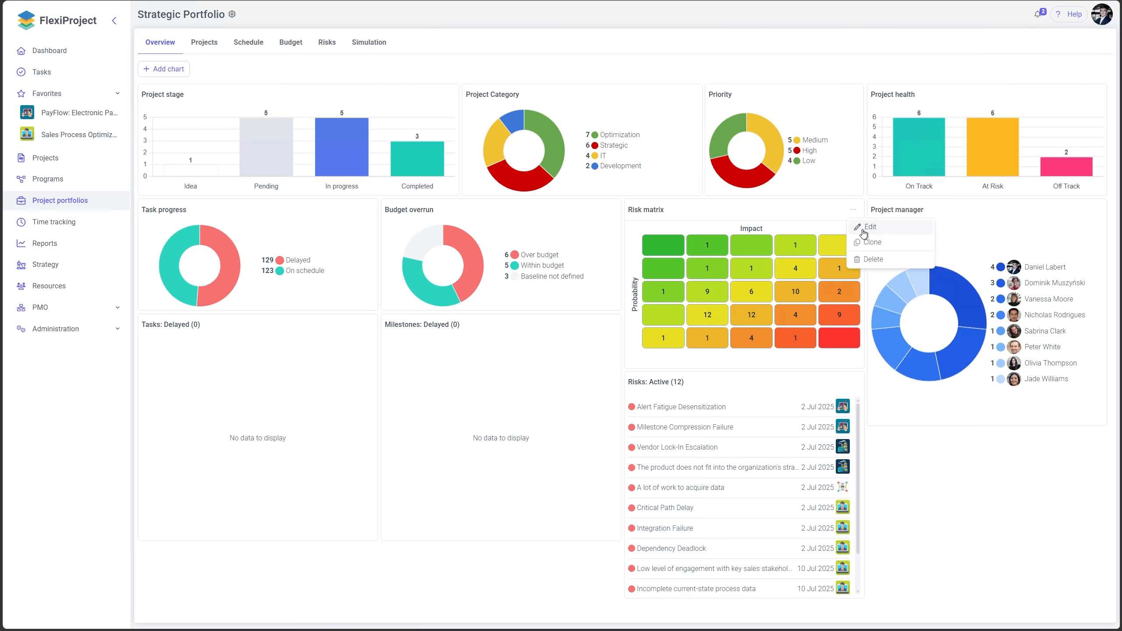
click(869, 236)
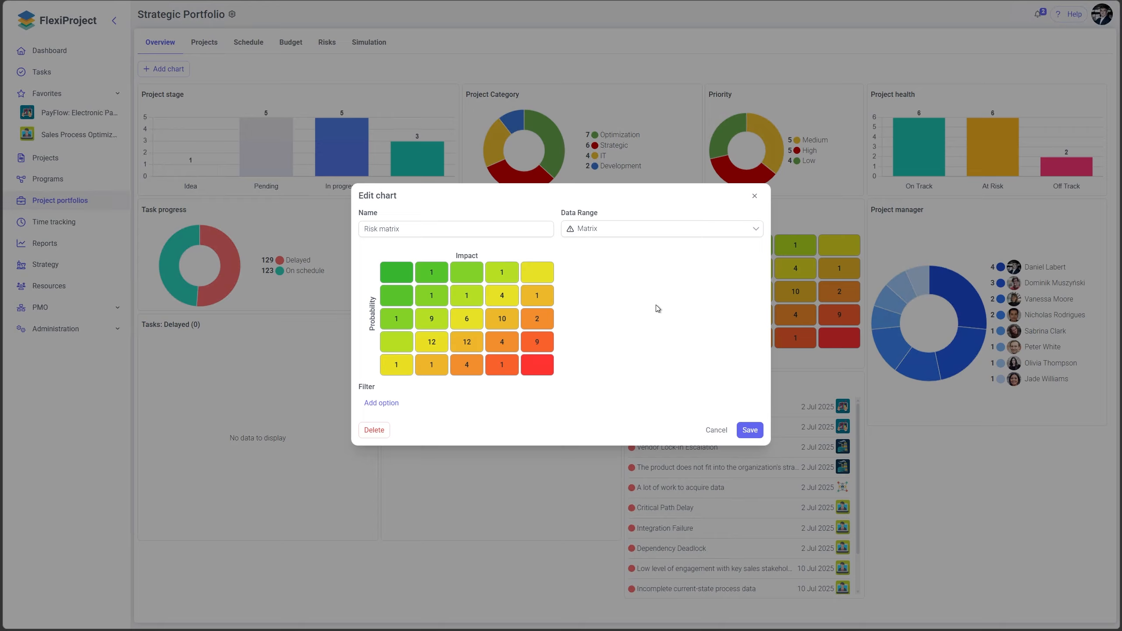
click(388, 410)
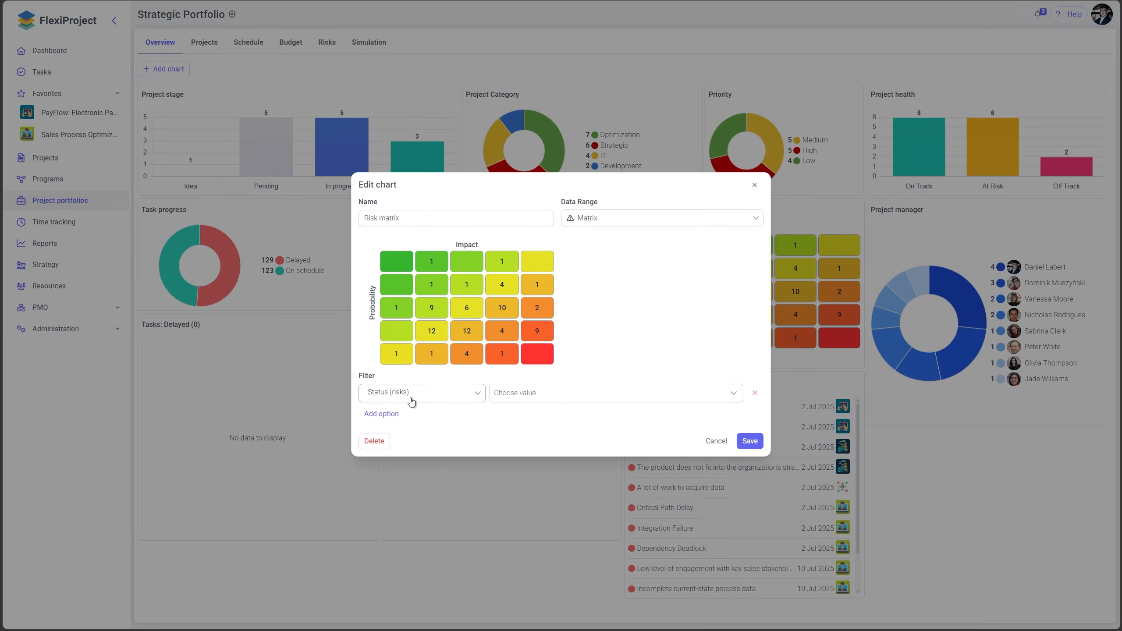
click(531, 393)
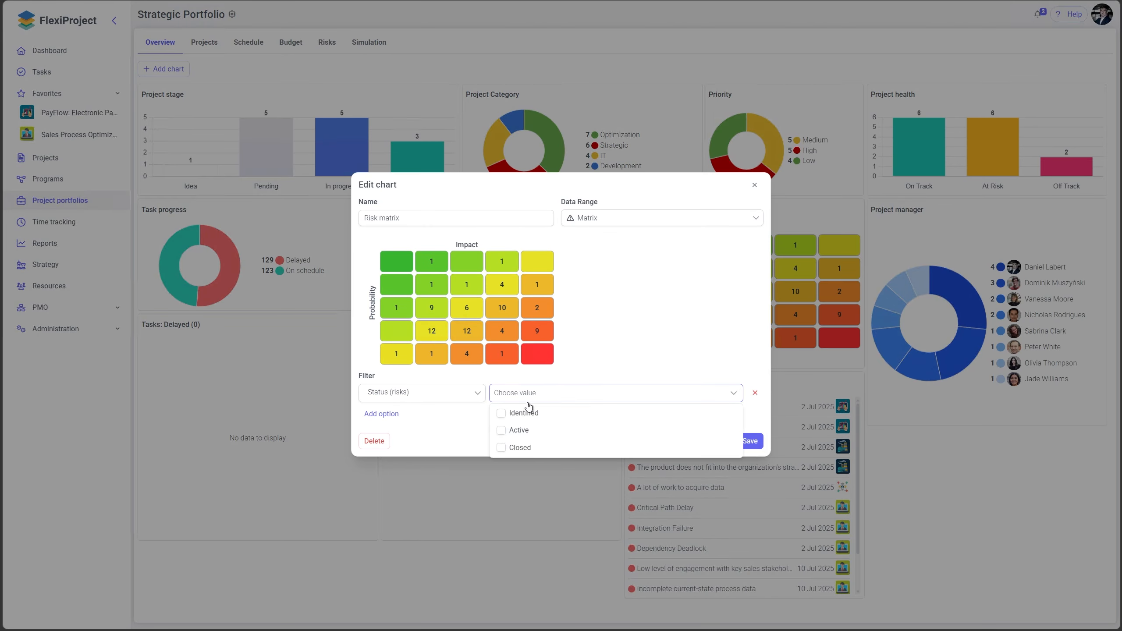
click(505, 419)
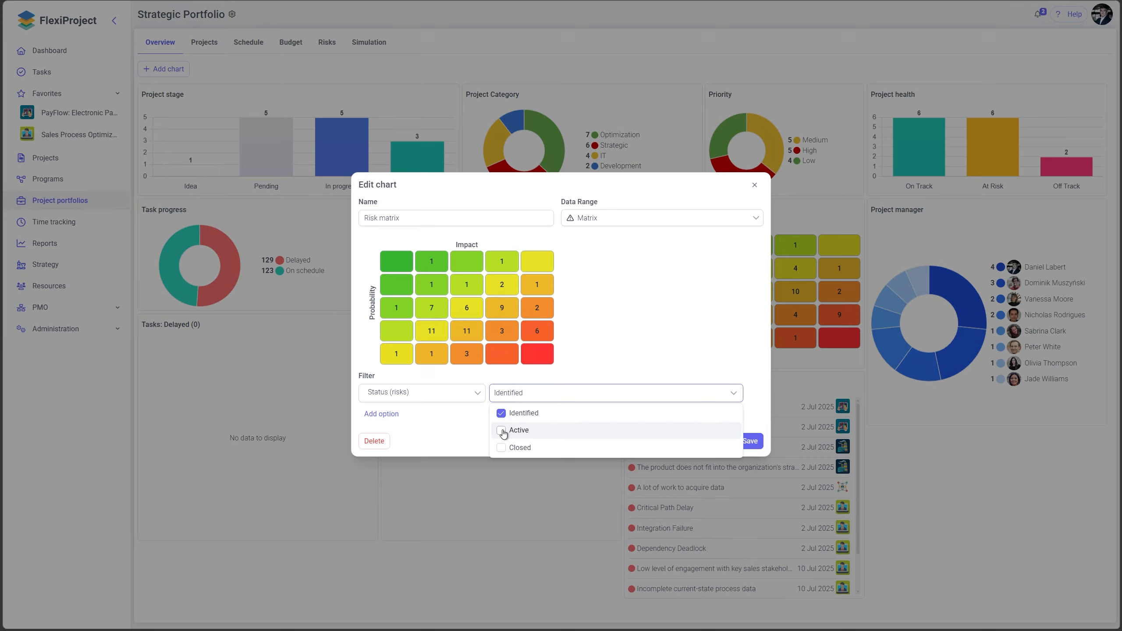
click(502, 430)
click(631, 354)
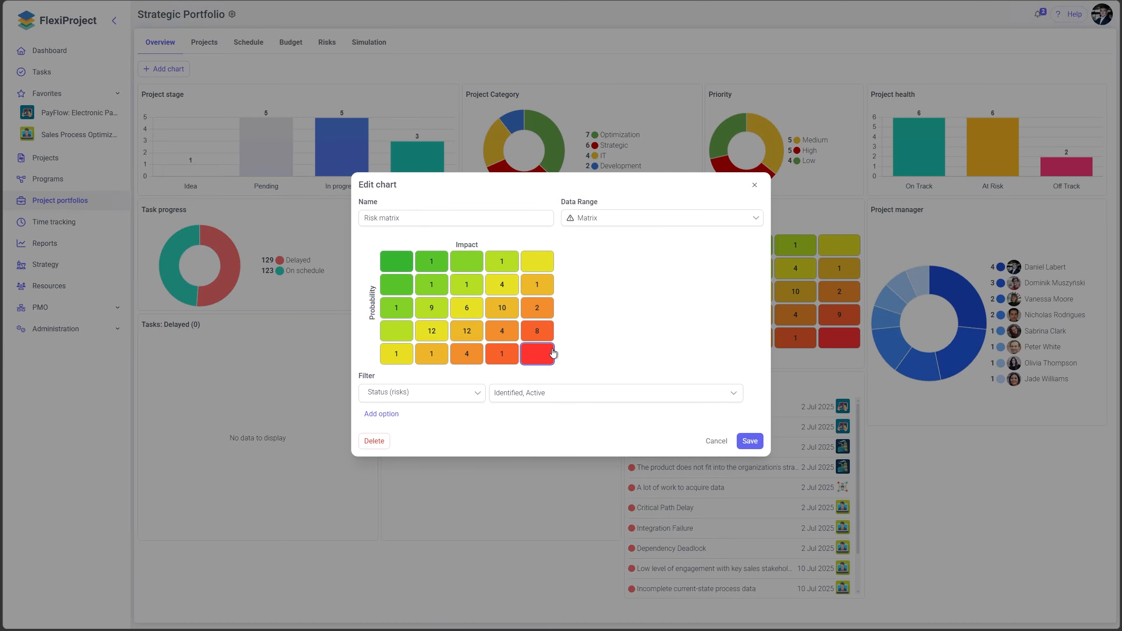
click(751, 442)
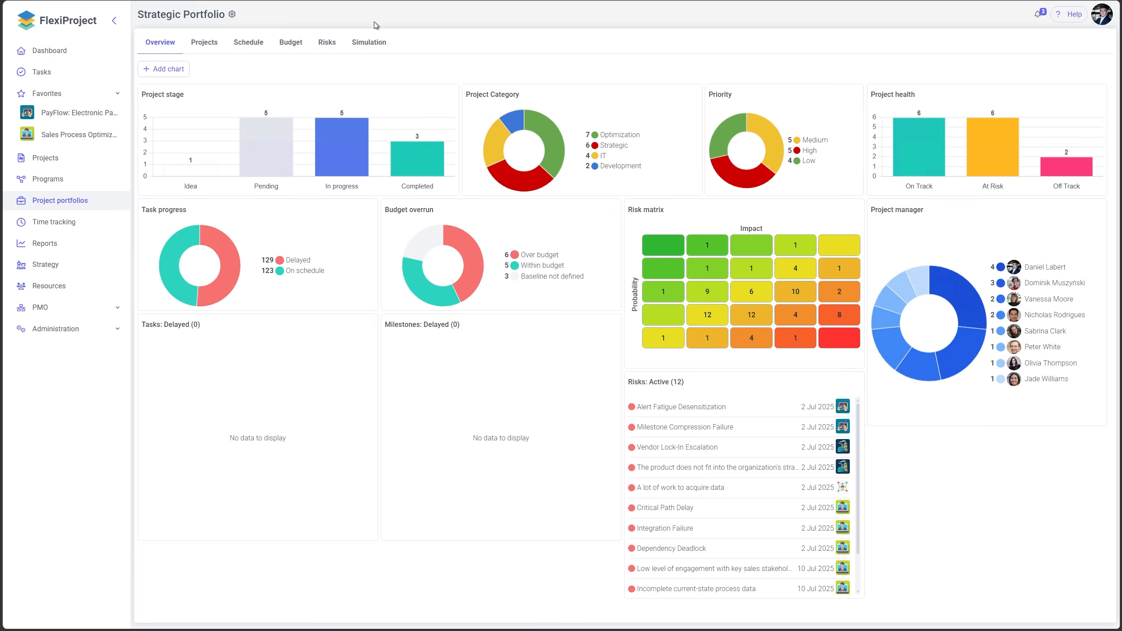
Check the portfolio's project list, and begin a new overview chart with Power [MW] as the data range
click(204, 43)
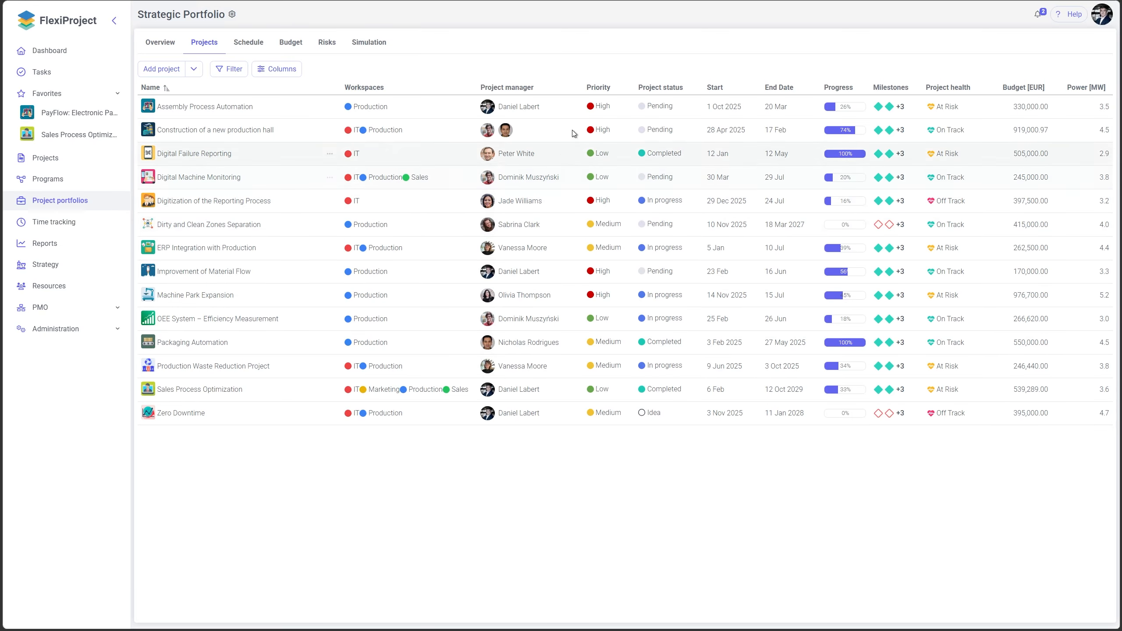
click(158, 44)
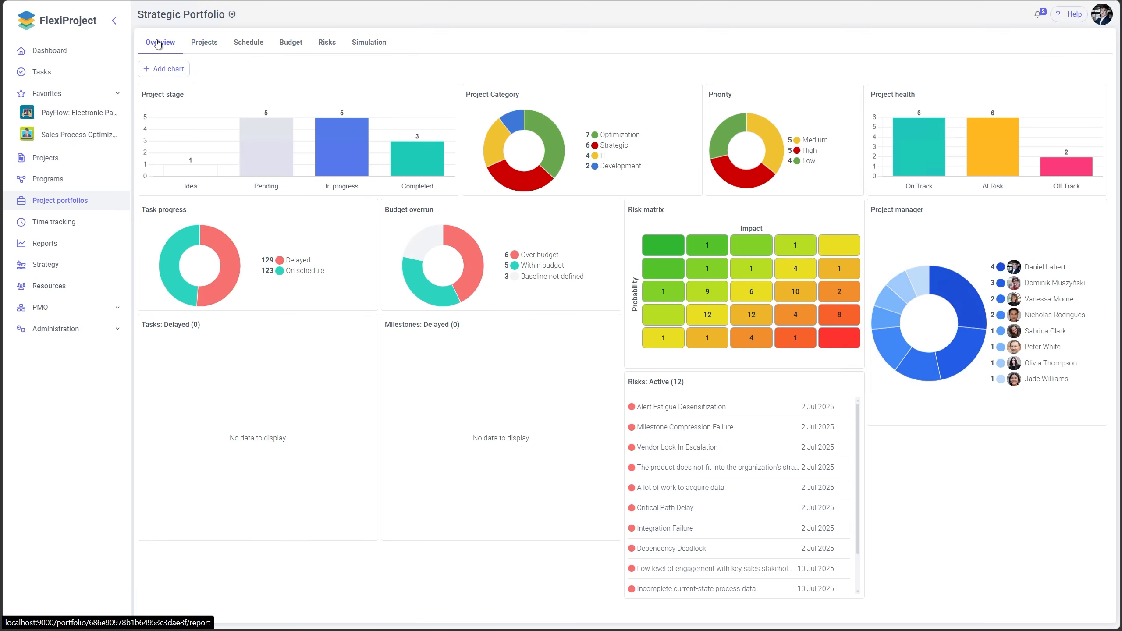
click(163, 71)
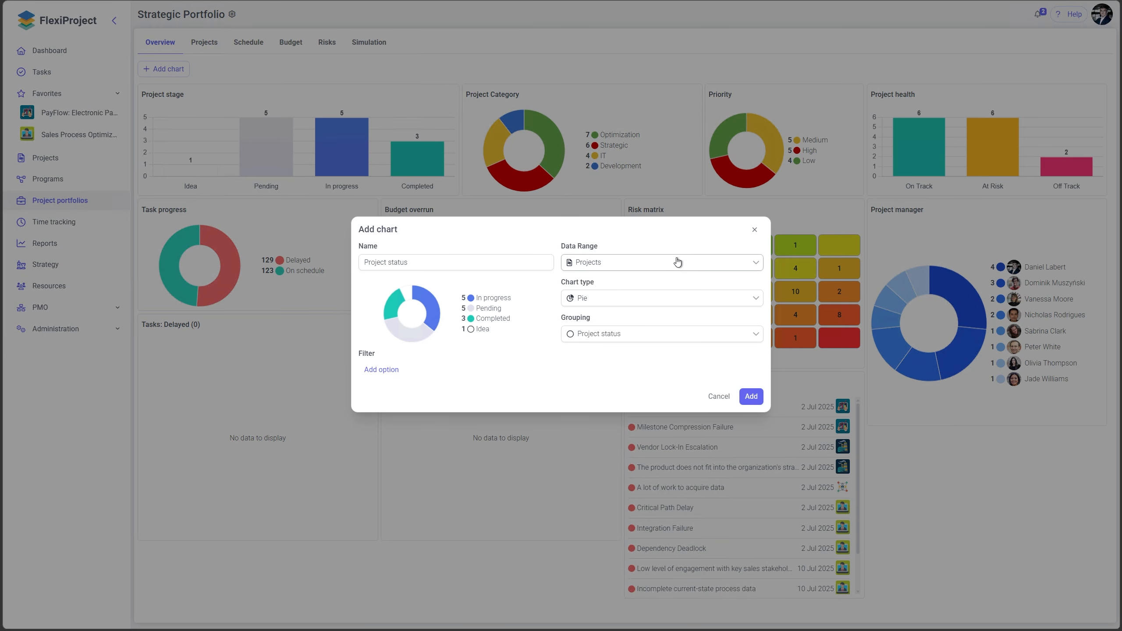
click(671, 263)
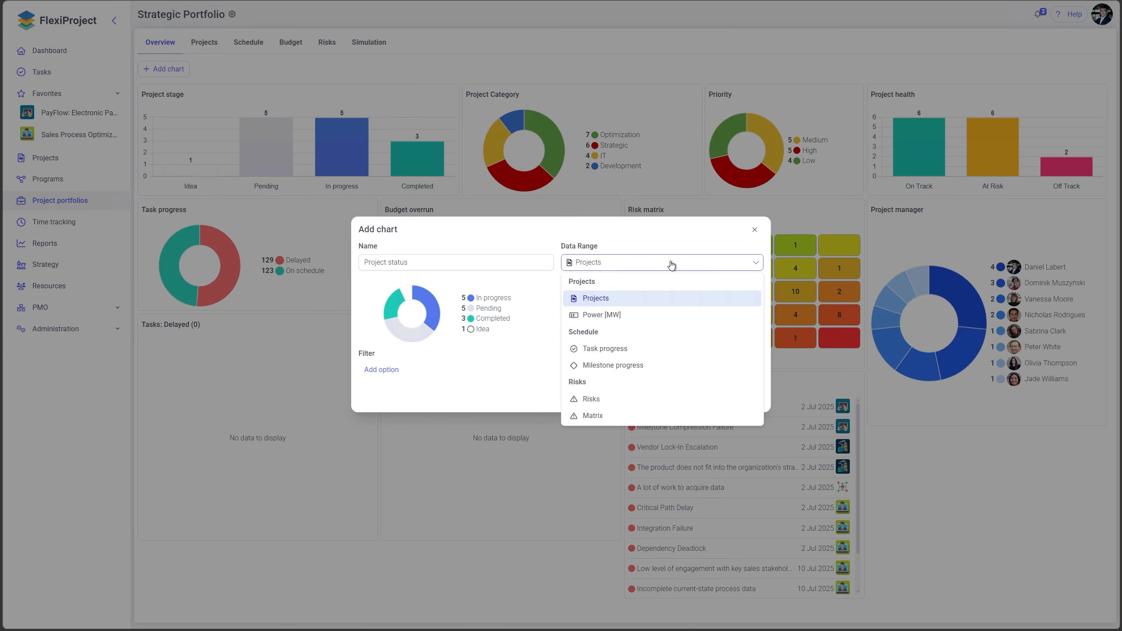
click(591, 316)
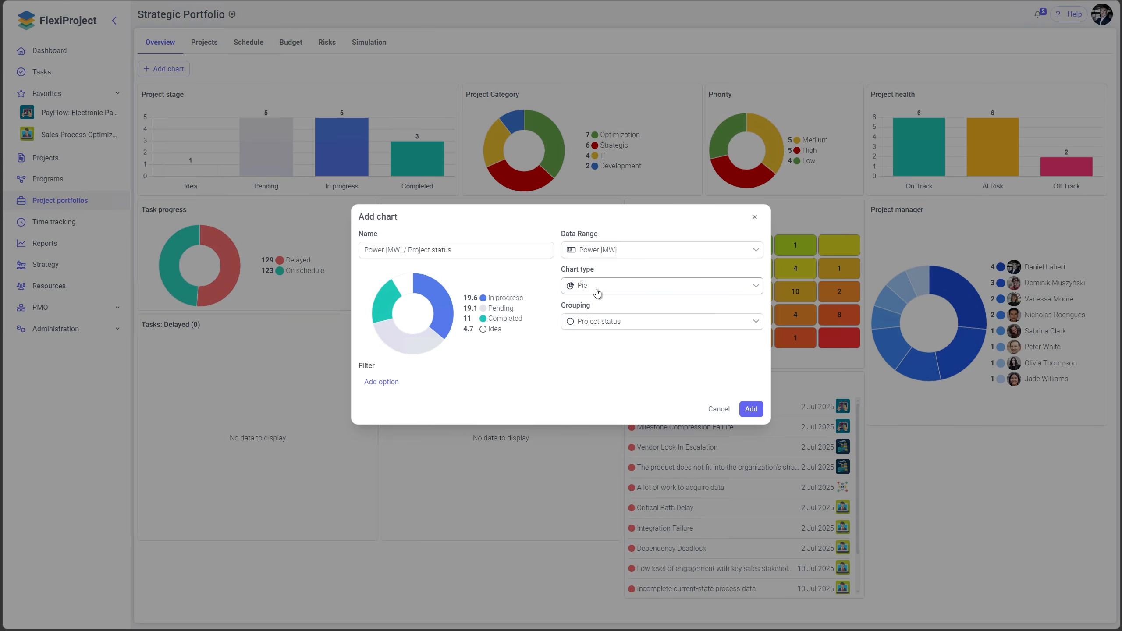
Preview the Power [MW] chart as a Bar chart grouped by Priority and by Workspaces
click(598, 293)
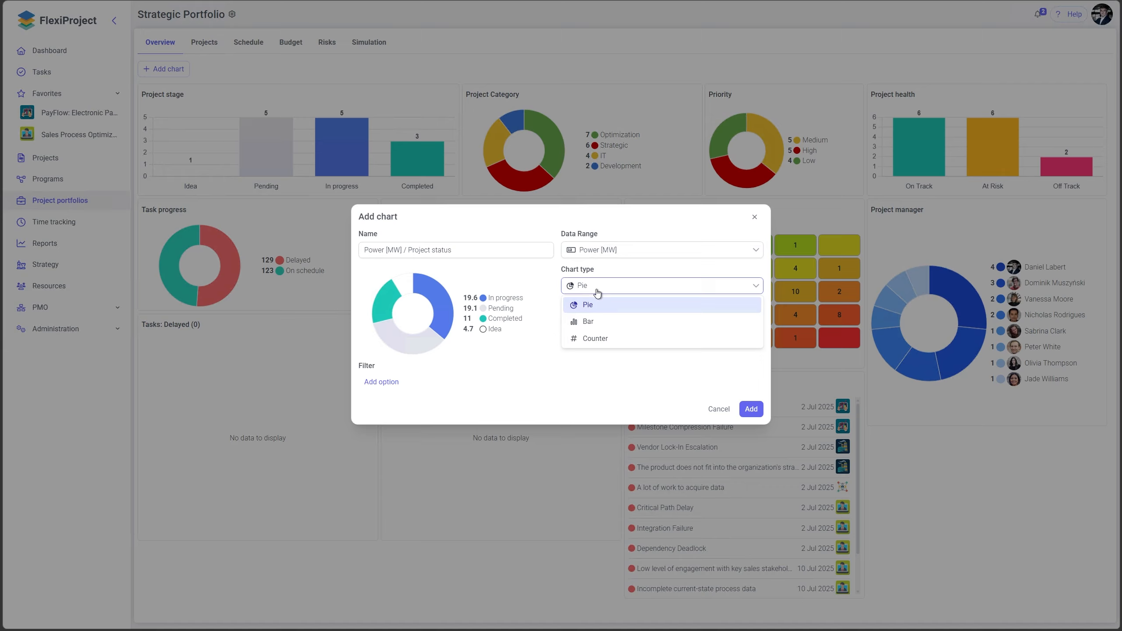
click(587, 323)
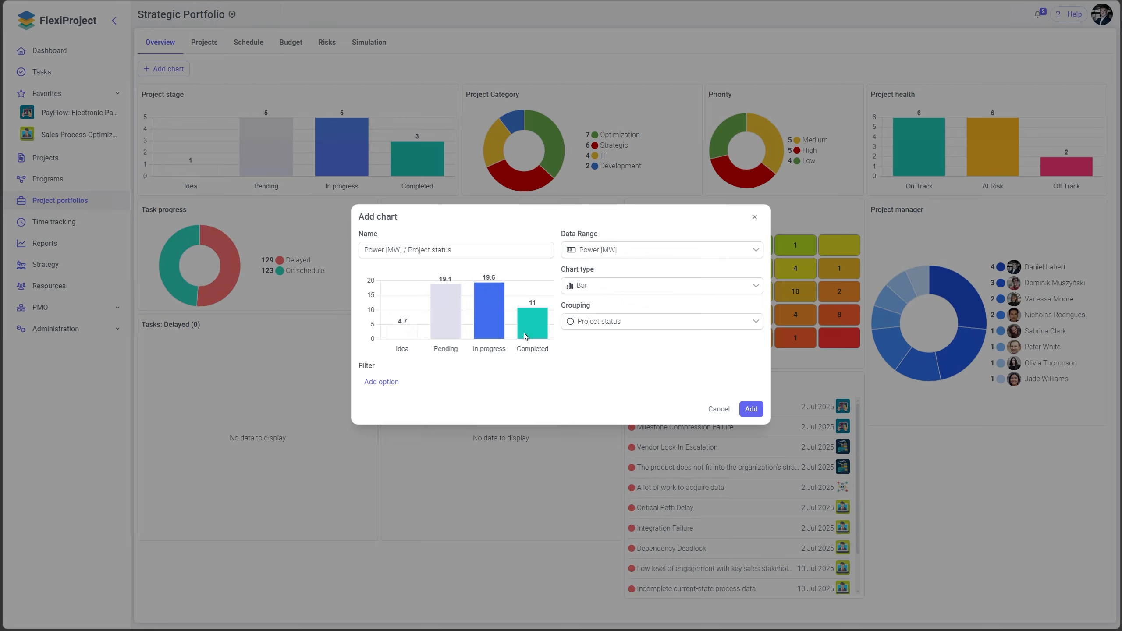
click(679, 322)
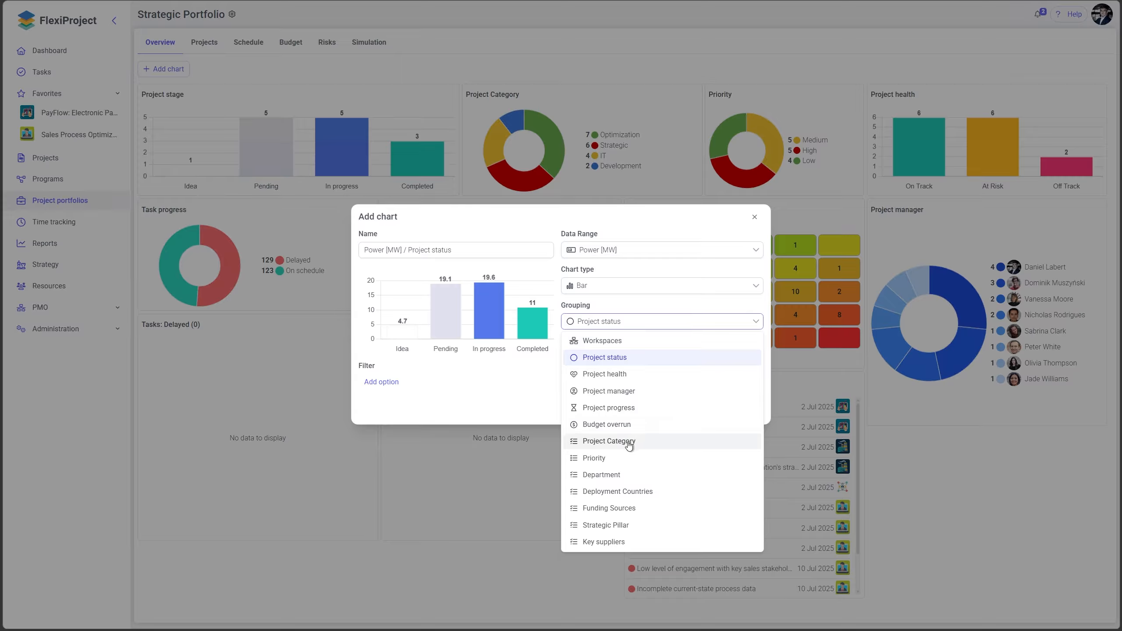
click(597, 460)
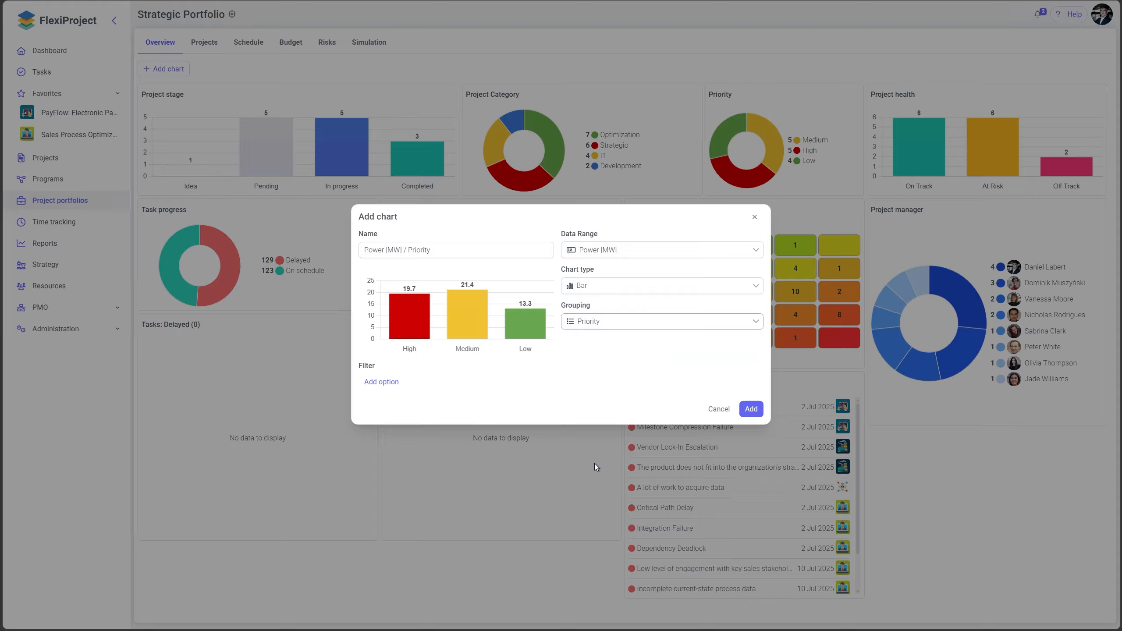
click(601, 323)
click(594, 341)
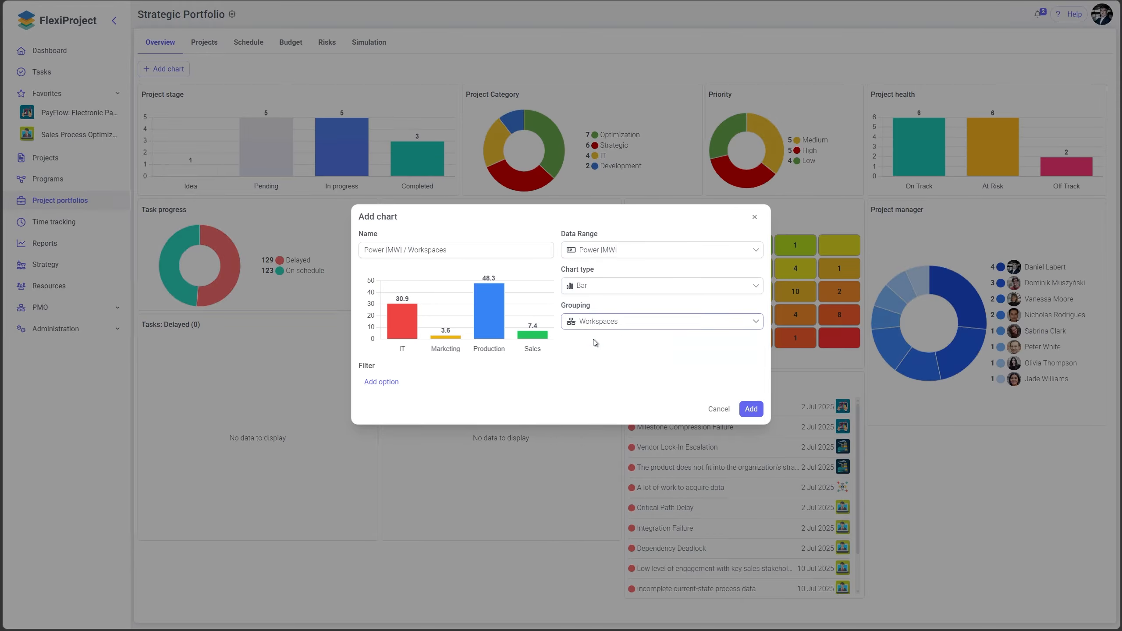
Set the Power [MW] chart's type to Counter and add it to the portfolio overview
click(591, 287)
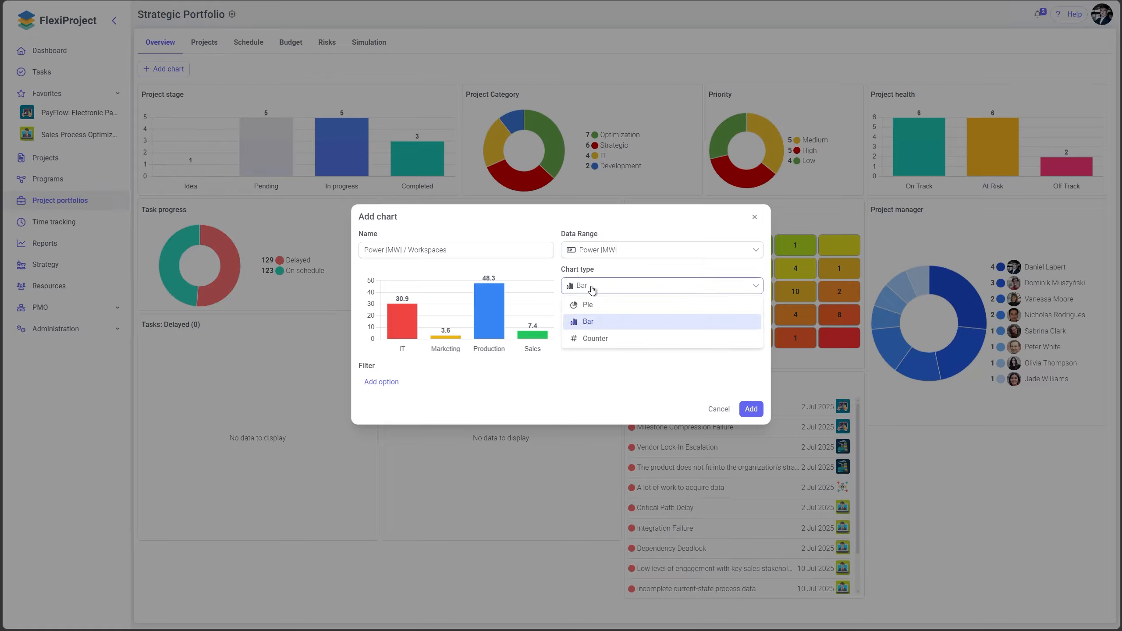
click(592, 340)
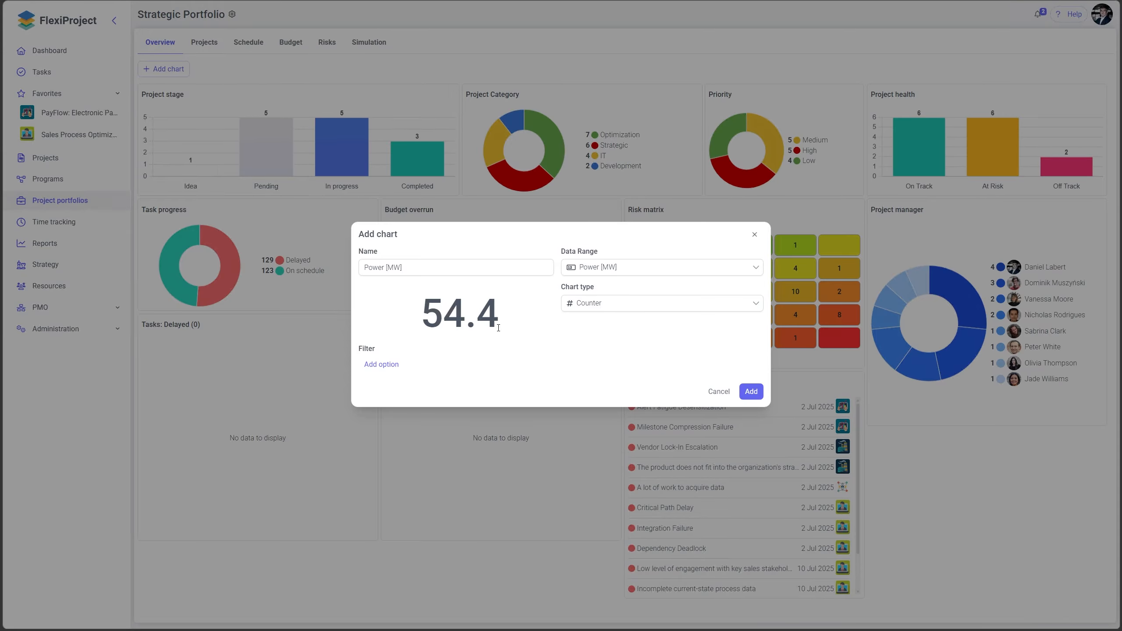
click(751, 392)
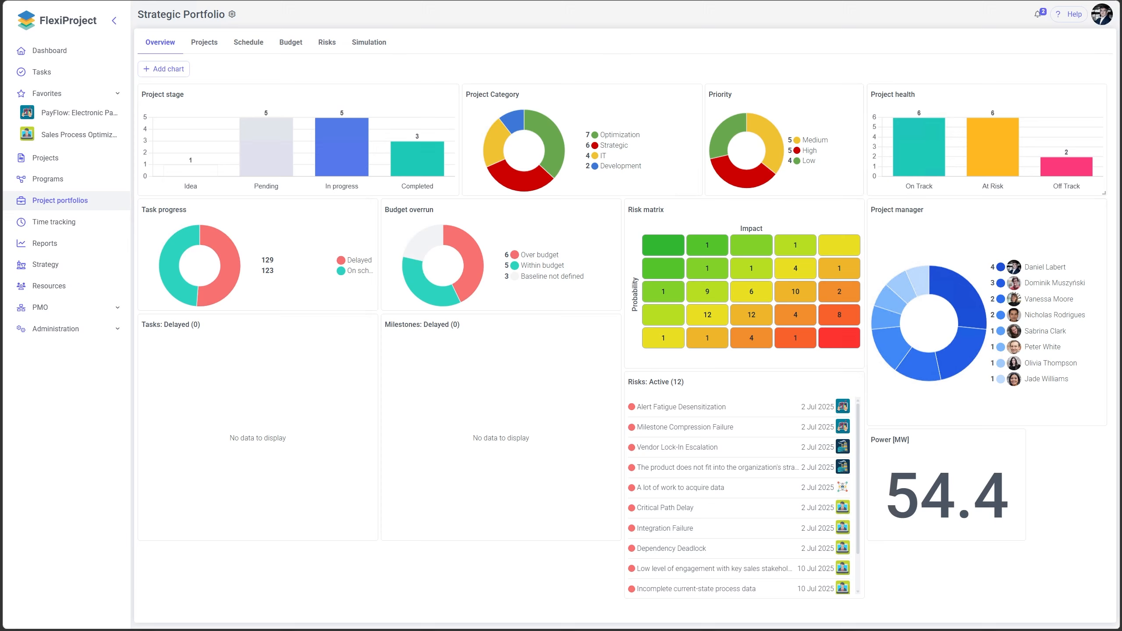
Open the Resources module's system settings to examine the allocation calculation method options
click(55, 332)
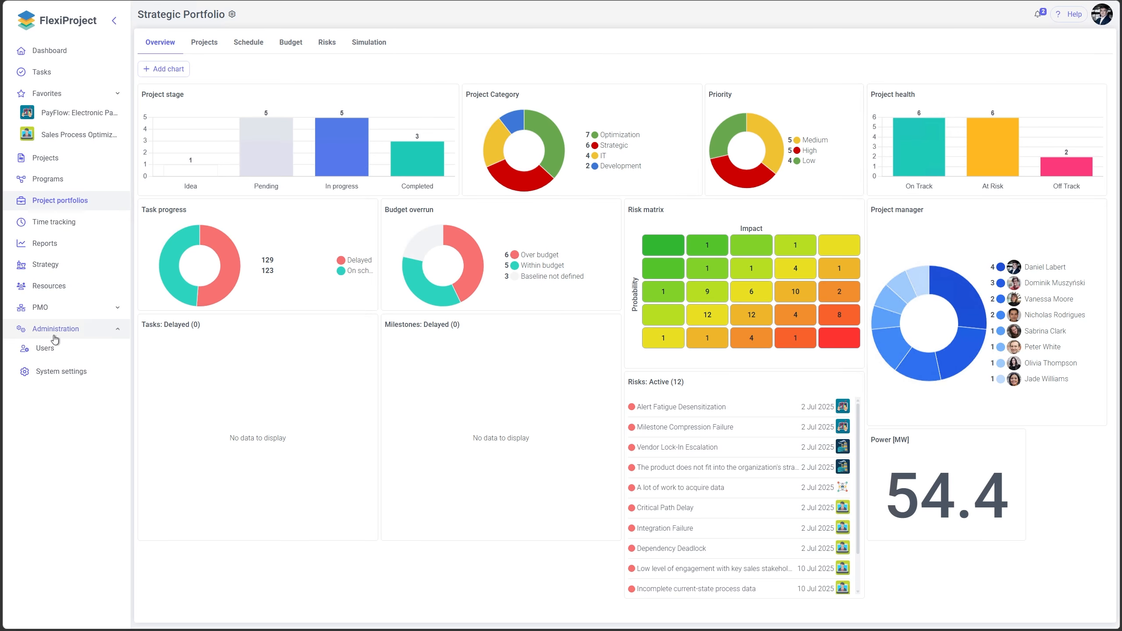
click(51, 371)
click(187, 269)
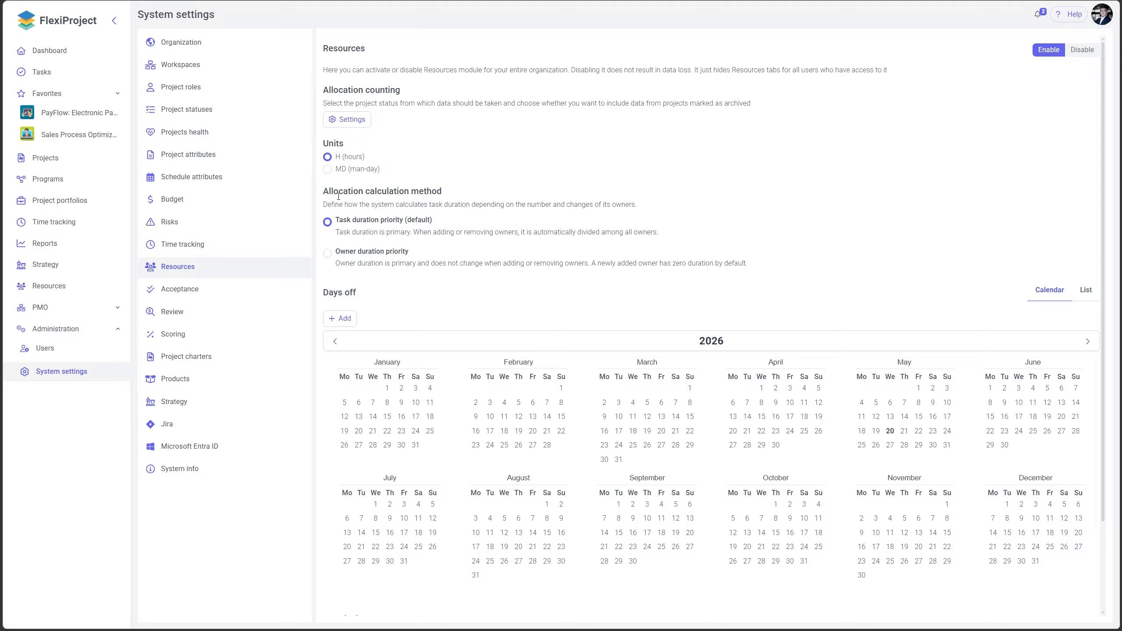
Add a task named "New task" below the Approval of the project charter milestone in the Sales Process Optimization project's schedule
click(42, 166)
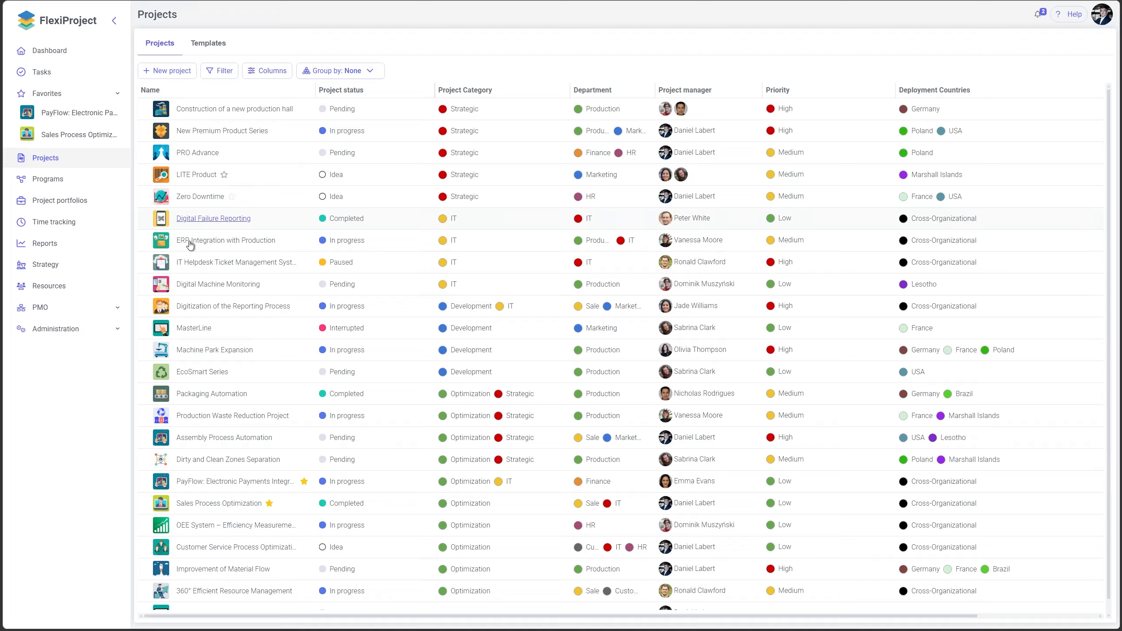
click(196, 504)
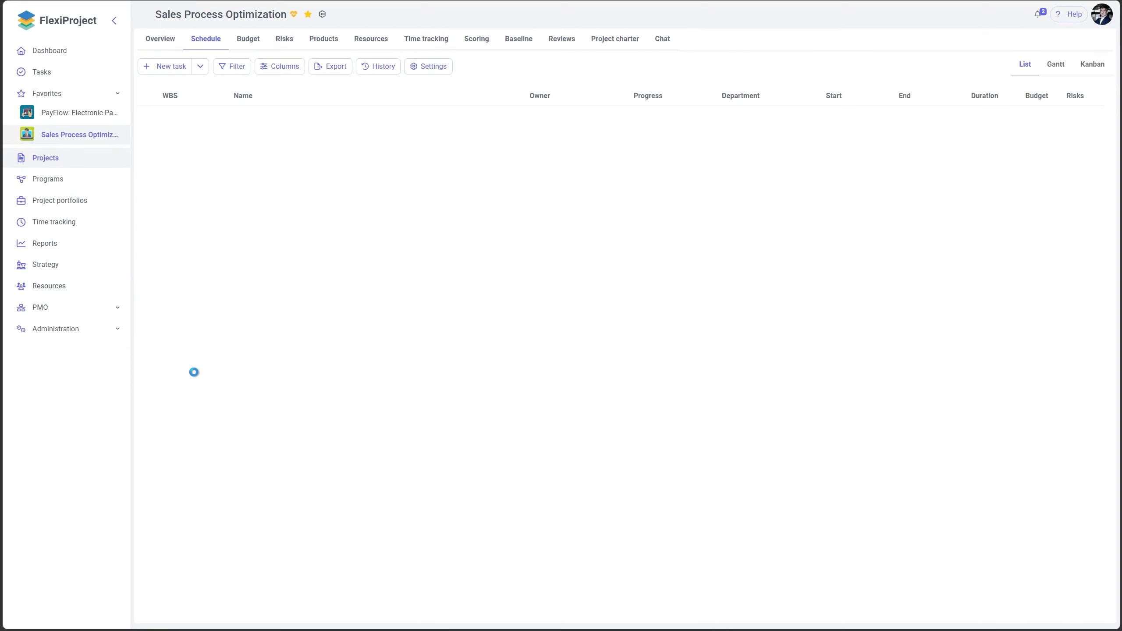
right_click(401, 239)
mouse_move(479, 385)
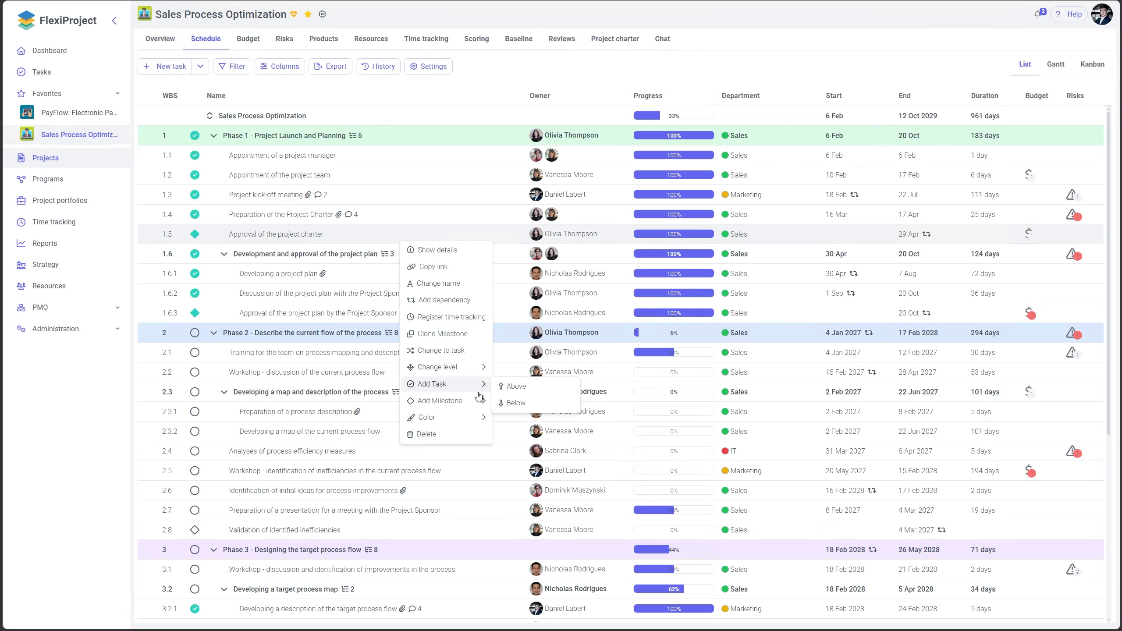
click(515, 403)
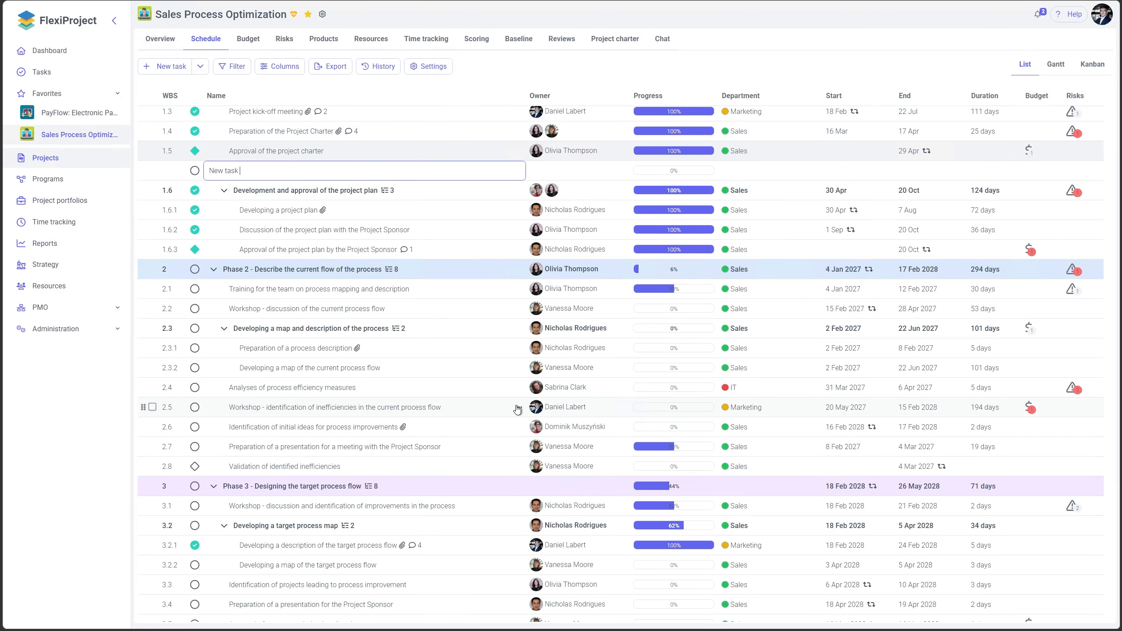
text(New task)
key(Return)
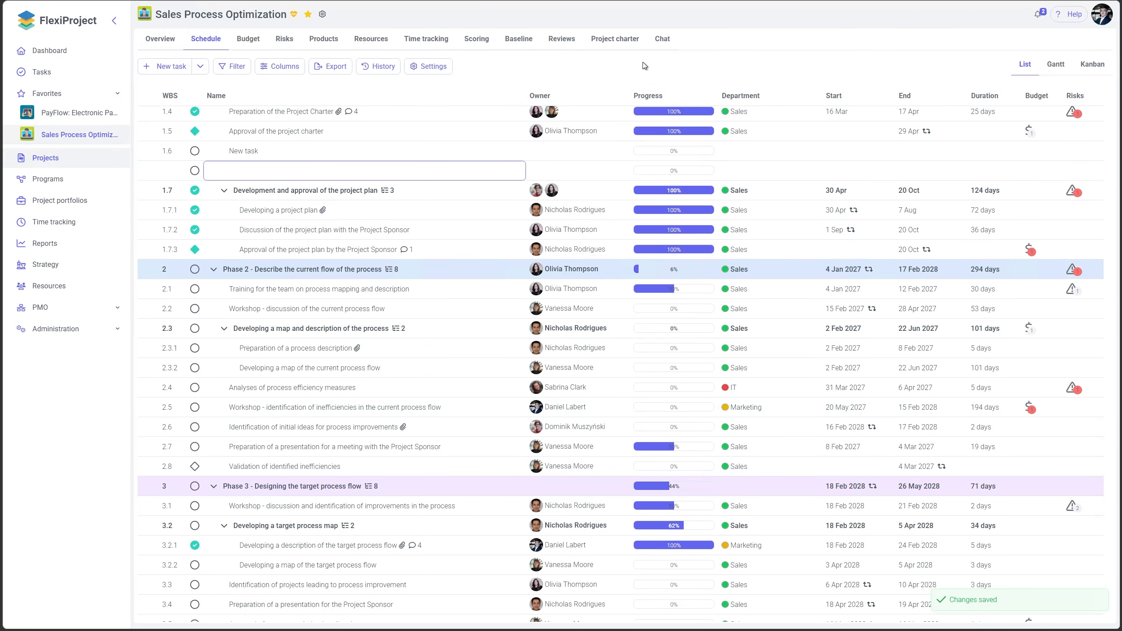
key(Escape)
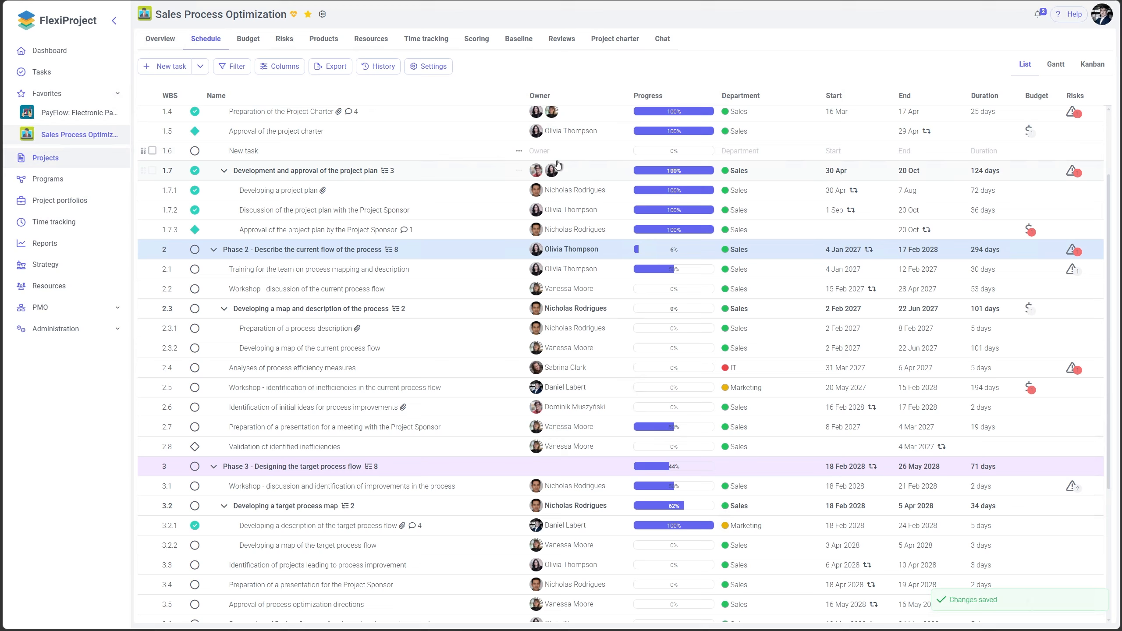
Set New task's start to 25 May 2026 and end to 30 June 2026, then its duration to 25 days
click(828, 153)
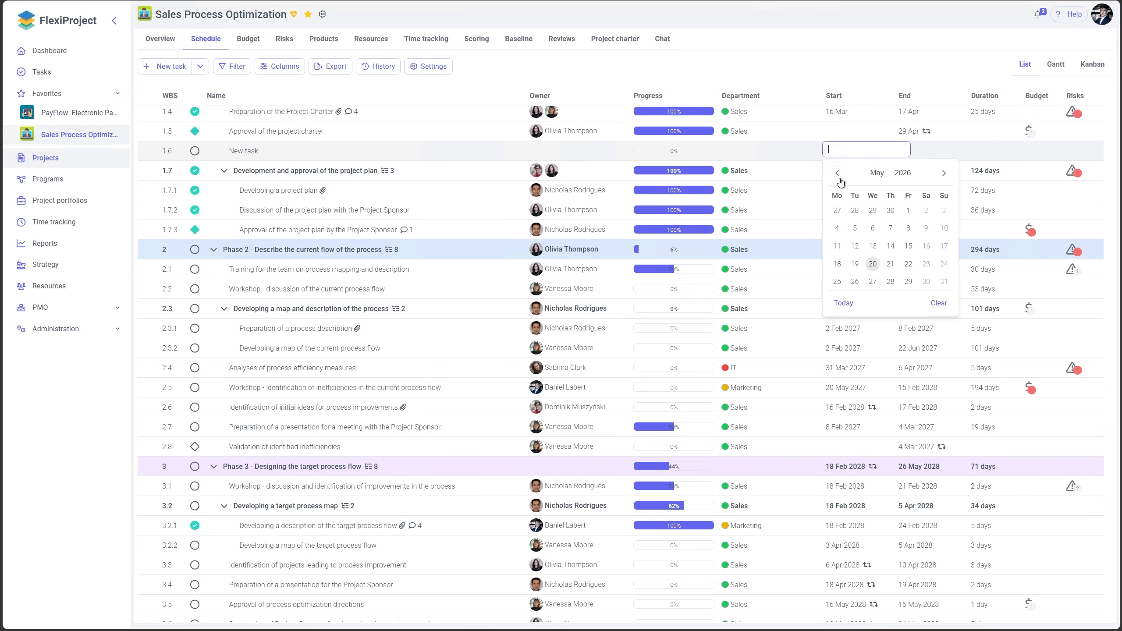
click(838, 283)
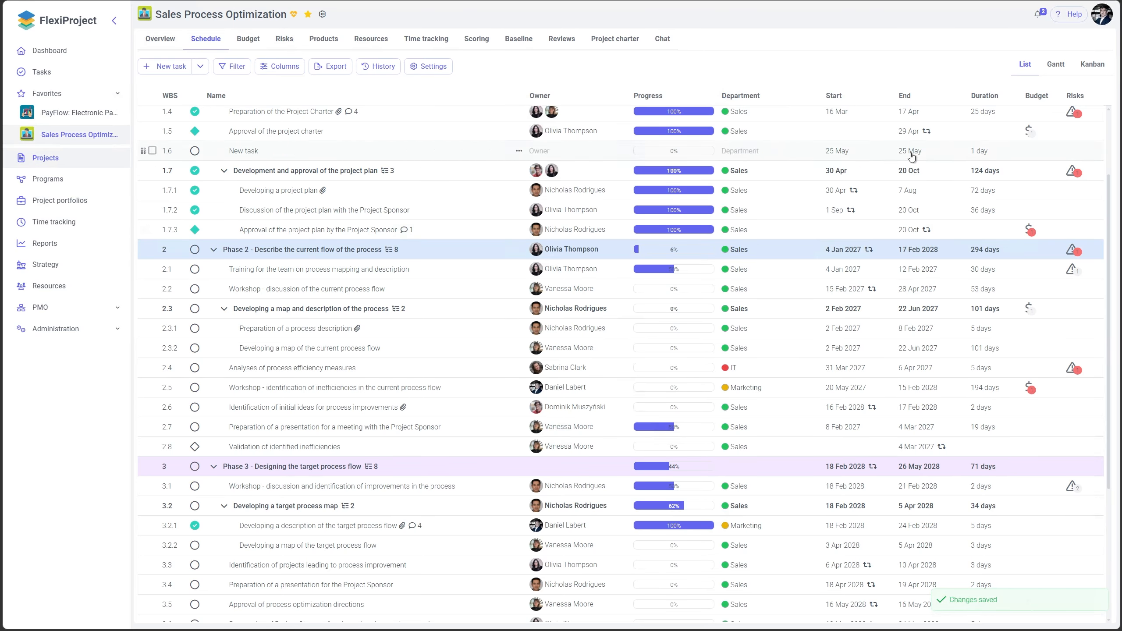
click(912, 156)
click(1016, 173)
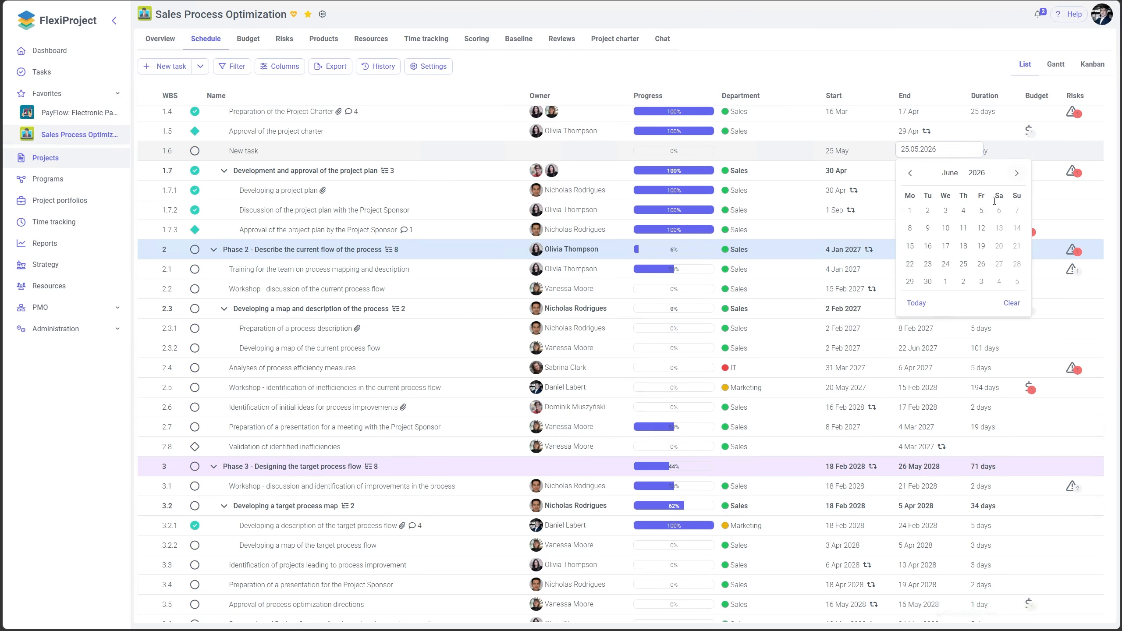
click(928, 282)
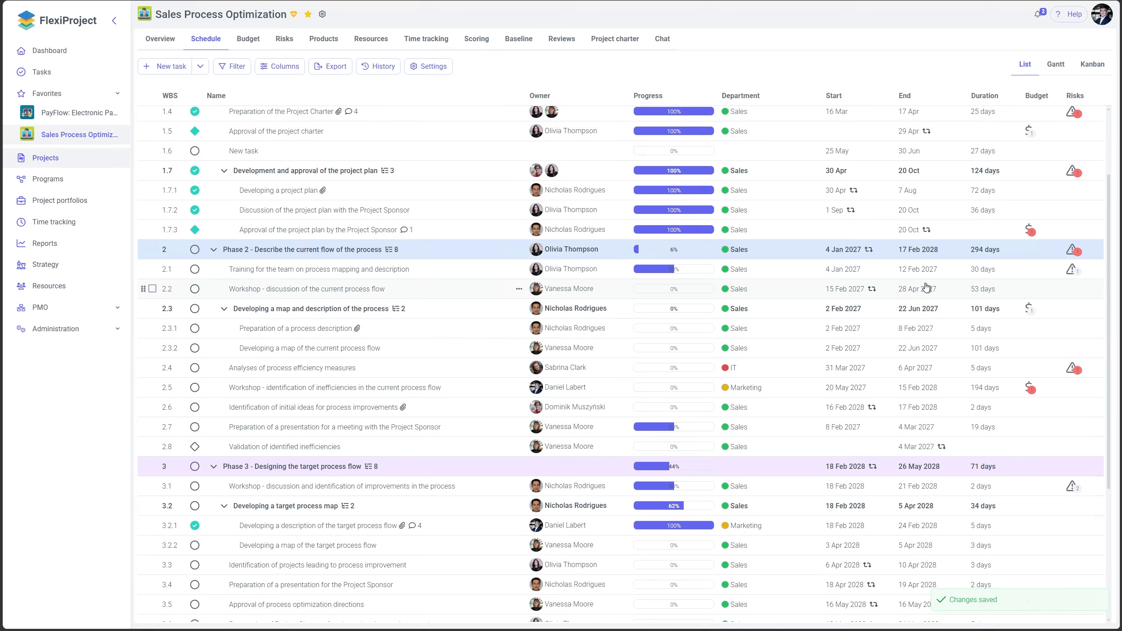
click(990, 152)
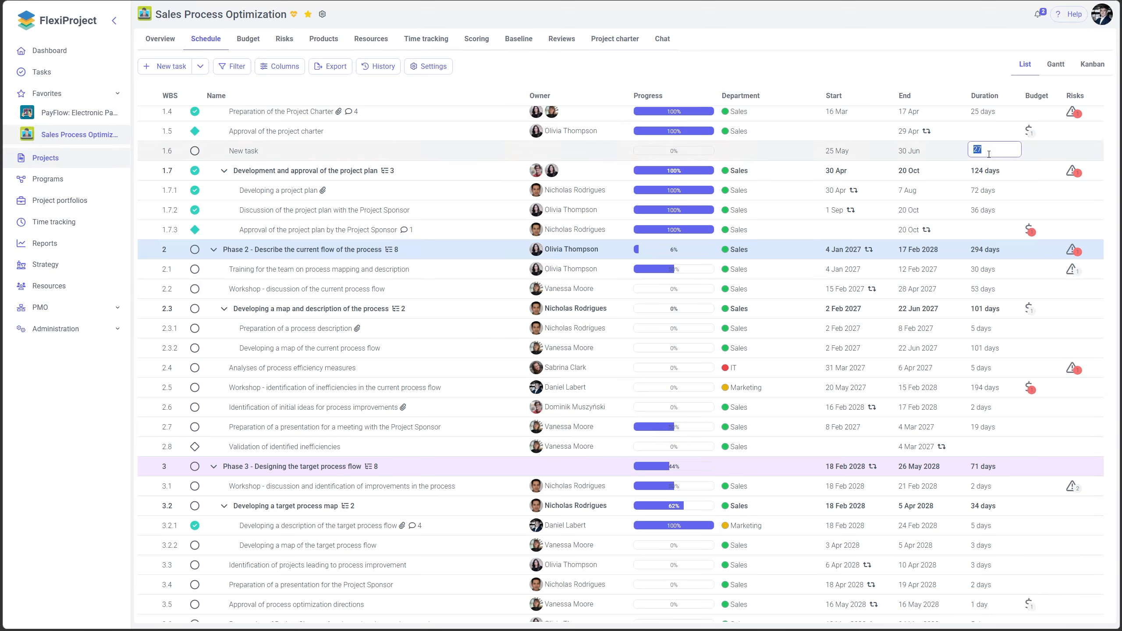
key(Return)
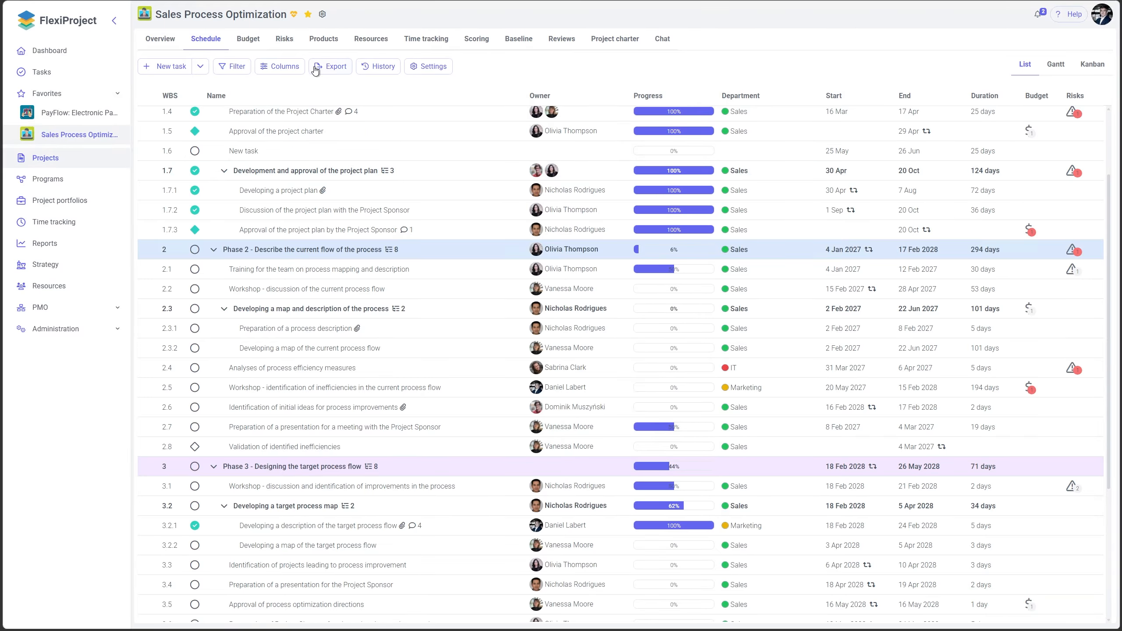
Show the Allocation column in the schedule and set New task's allocation to 100 h
click(285, 69)
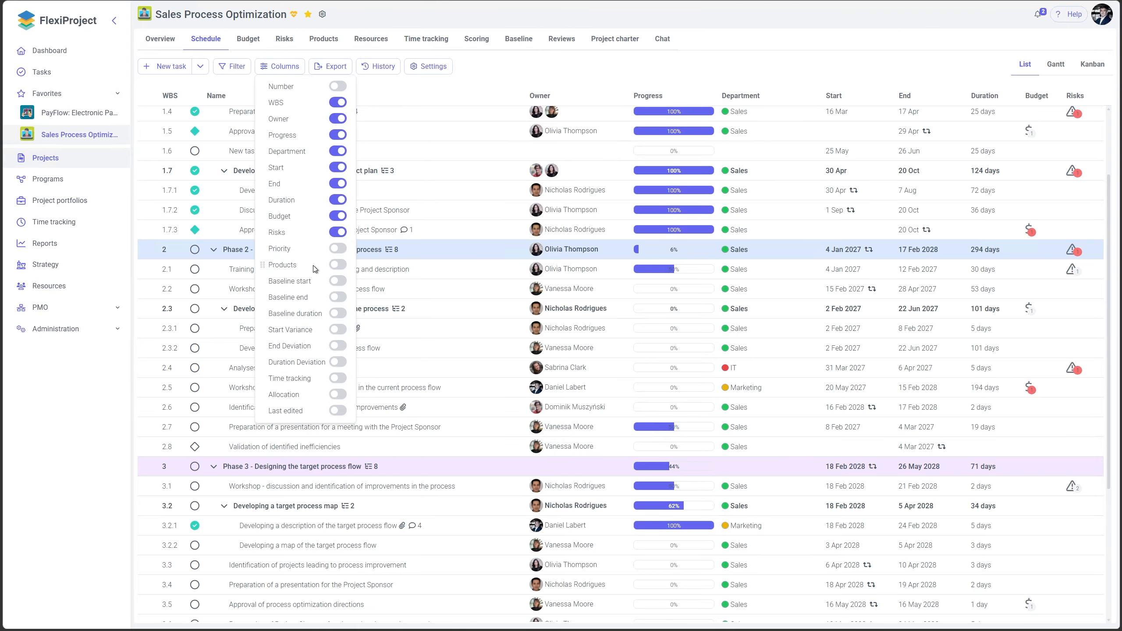
click(338, 395)
click(1087, 150)
text(100 h)
key(Return)
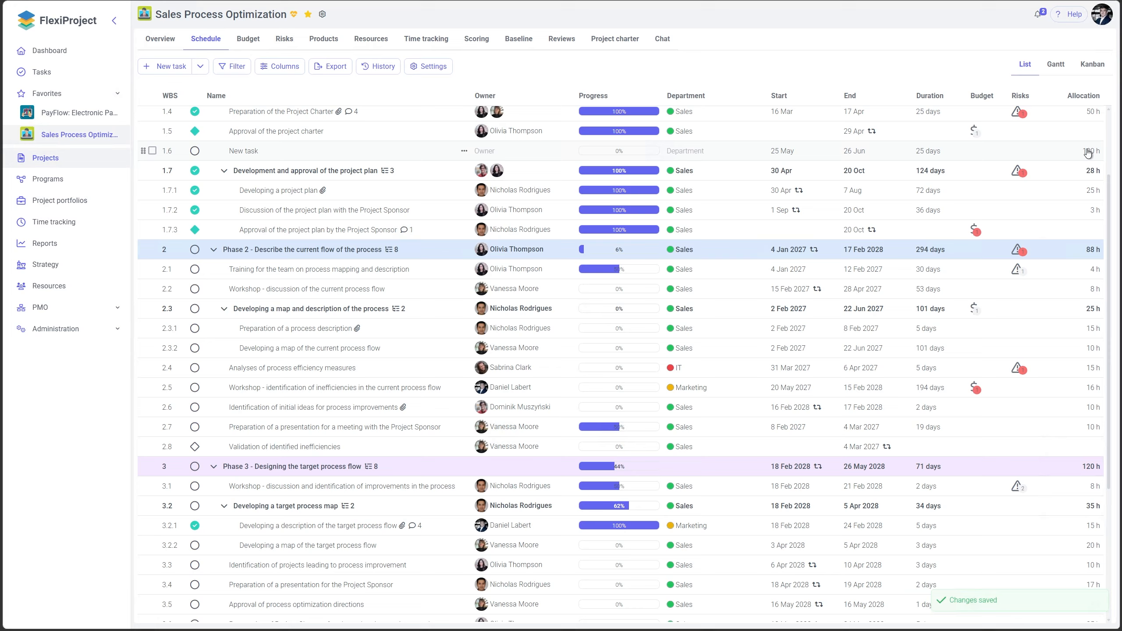
Assign the first listed Sales team member as New task's owner and check the daily allocation breakdown
click(484, 152)
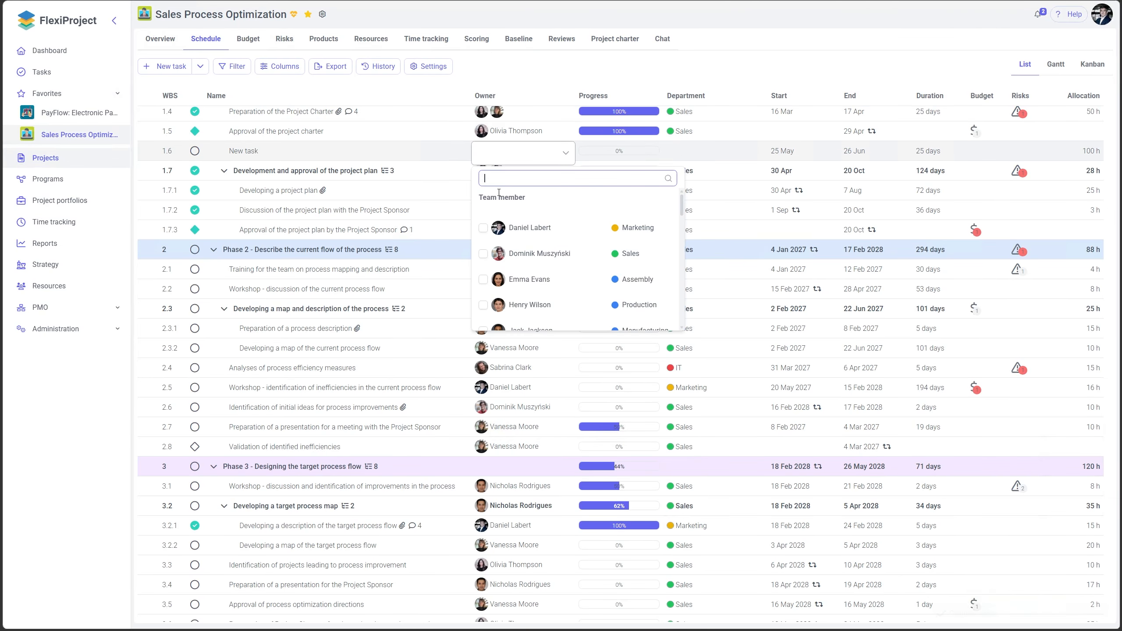
click(483, 254)
click(725, 74)
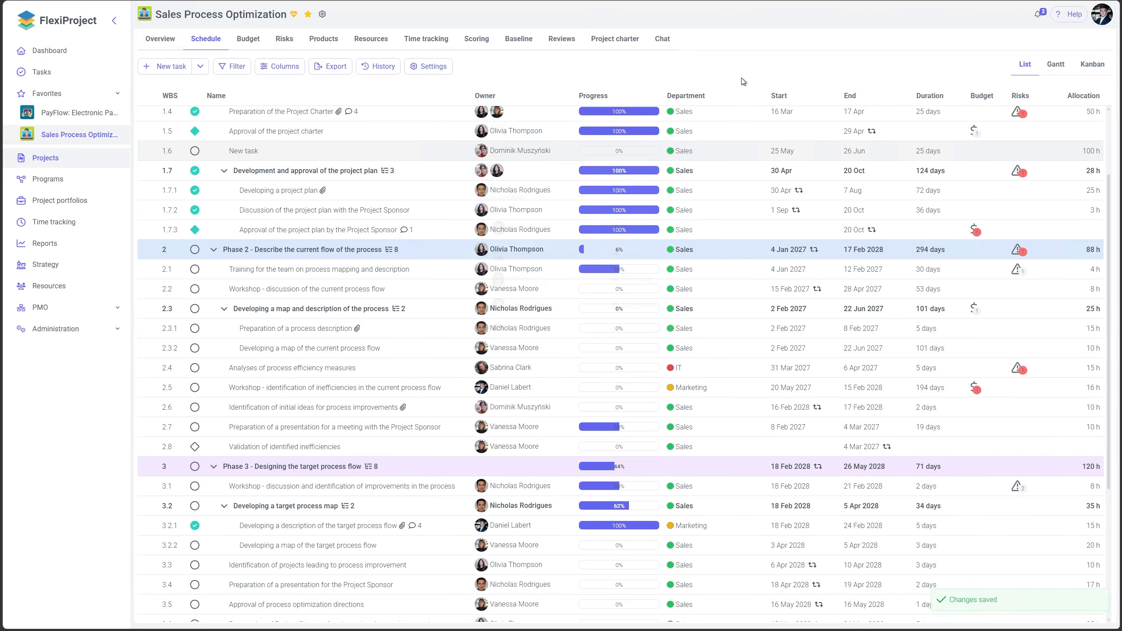
click(1094, 152)
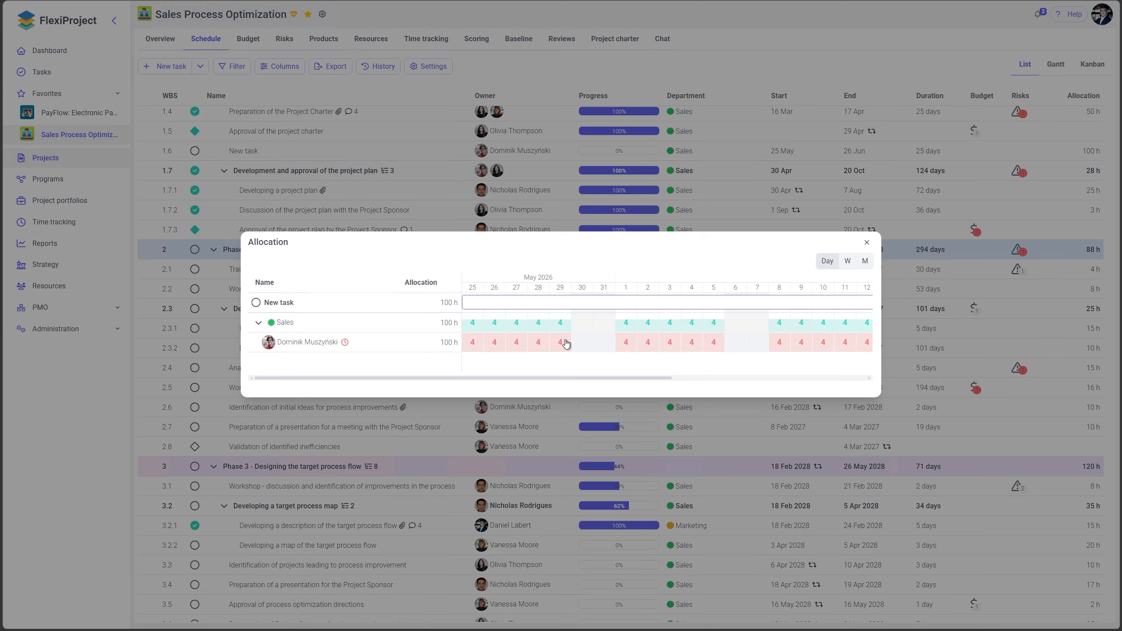
click(867, 243)
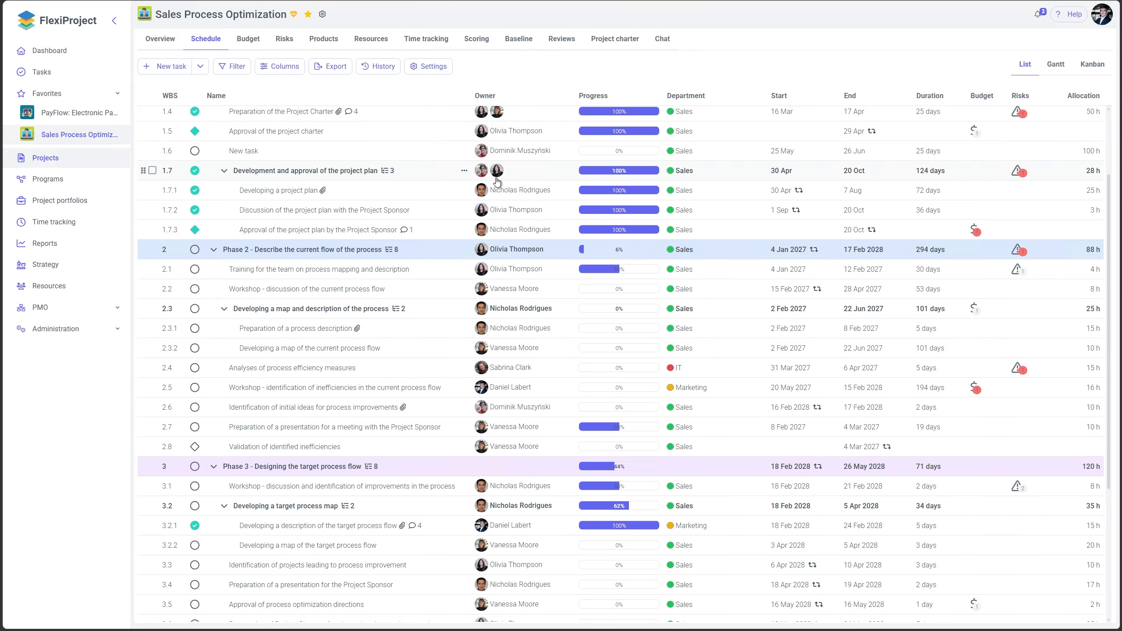
Add the third listed Sales team member as a second owner of New task and check how the allocation is split
click(506, 152)
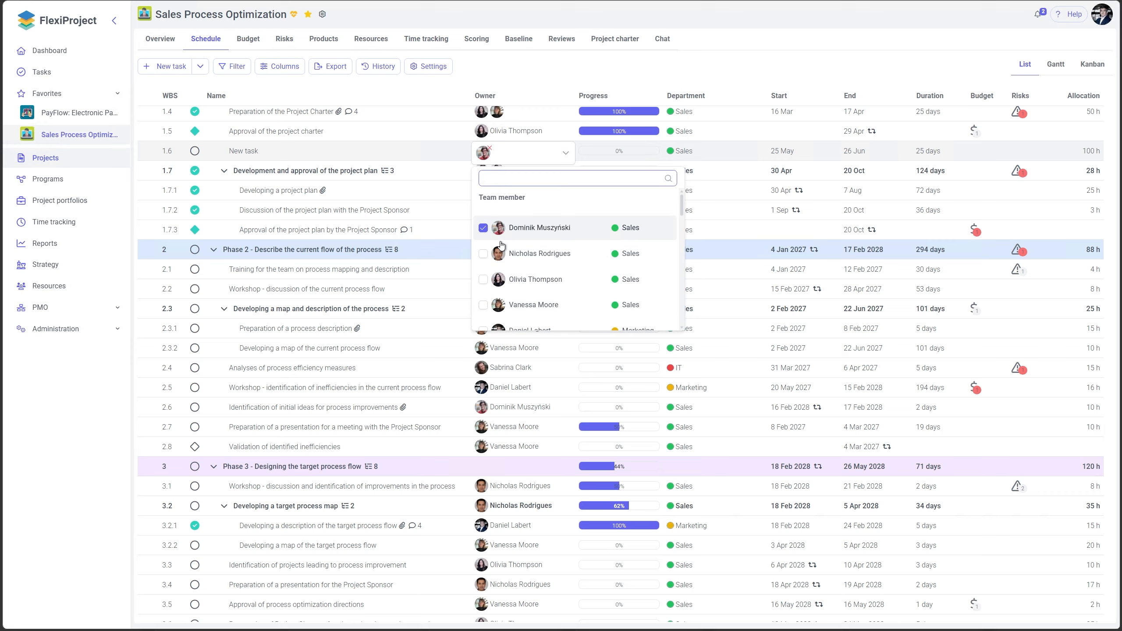
click(484, 279)
click(655, 71)
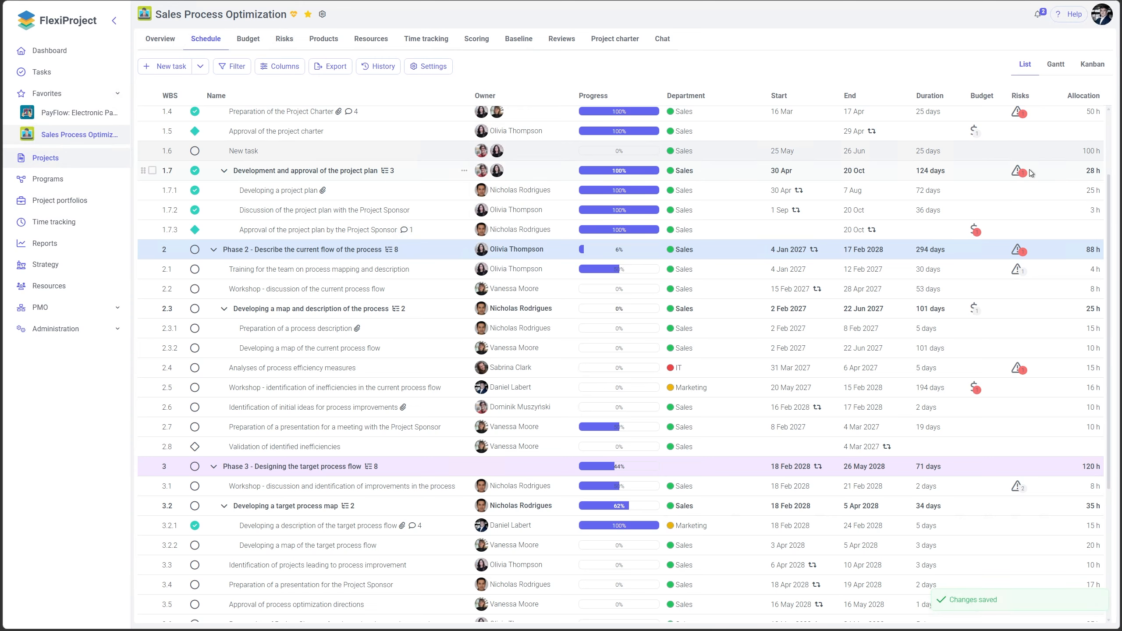
click(1095, 153)
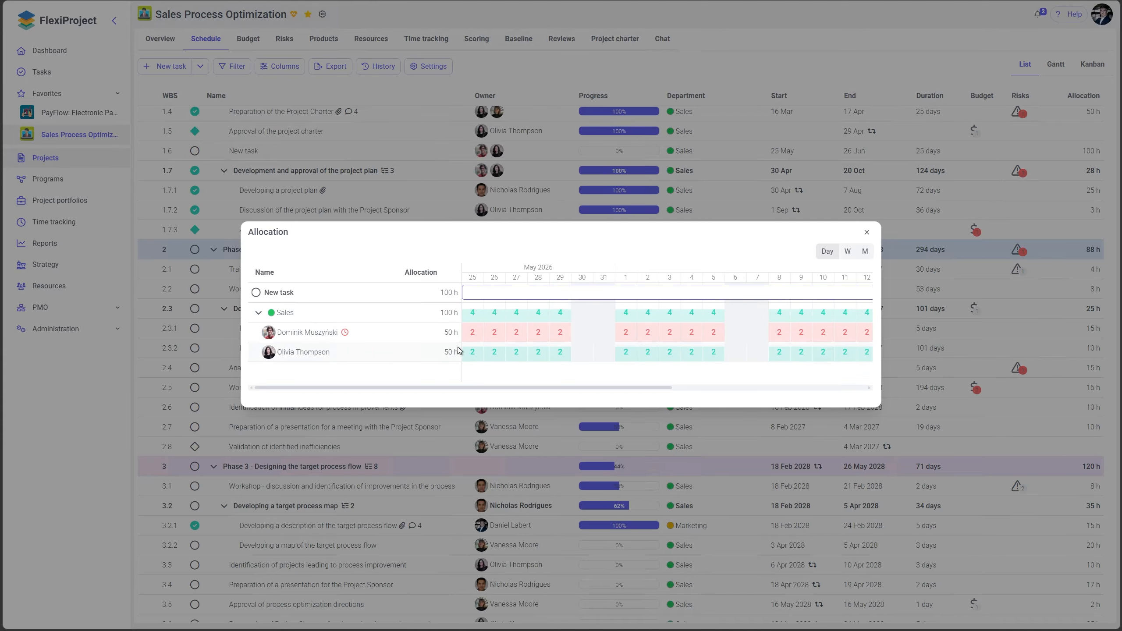
click(867, 233)
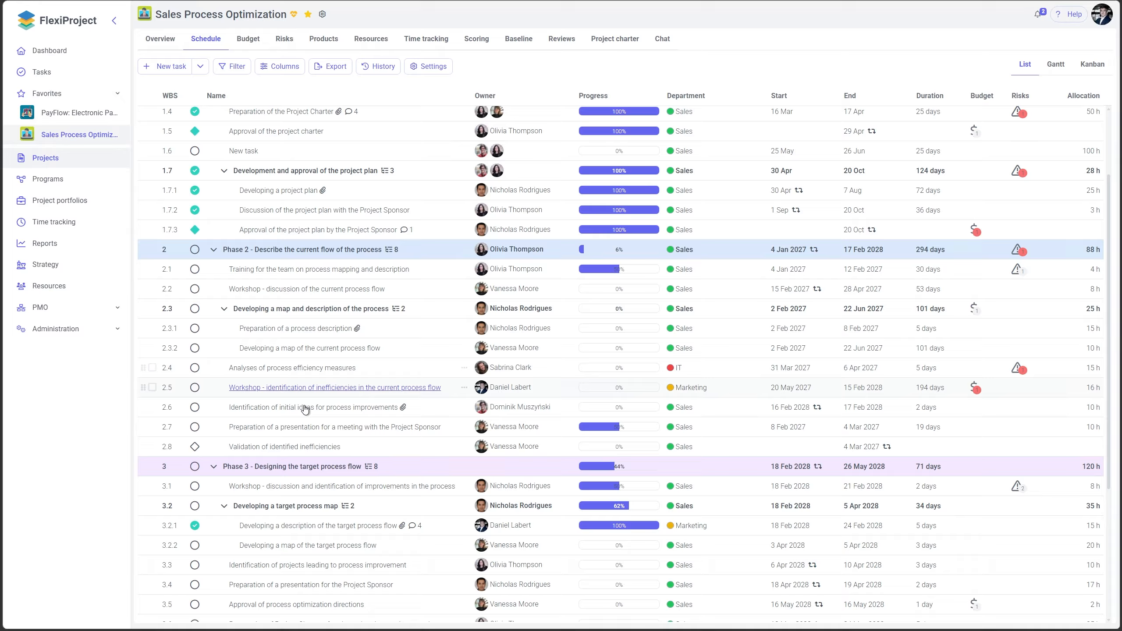
Change the allocation calculation method to Owner duration priority in the Resources system settings
click(69, 335)
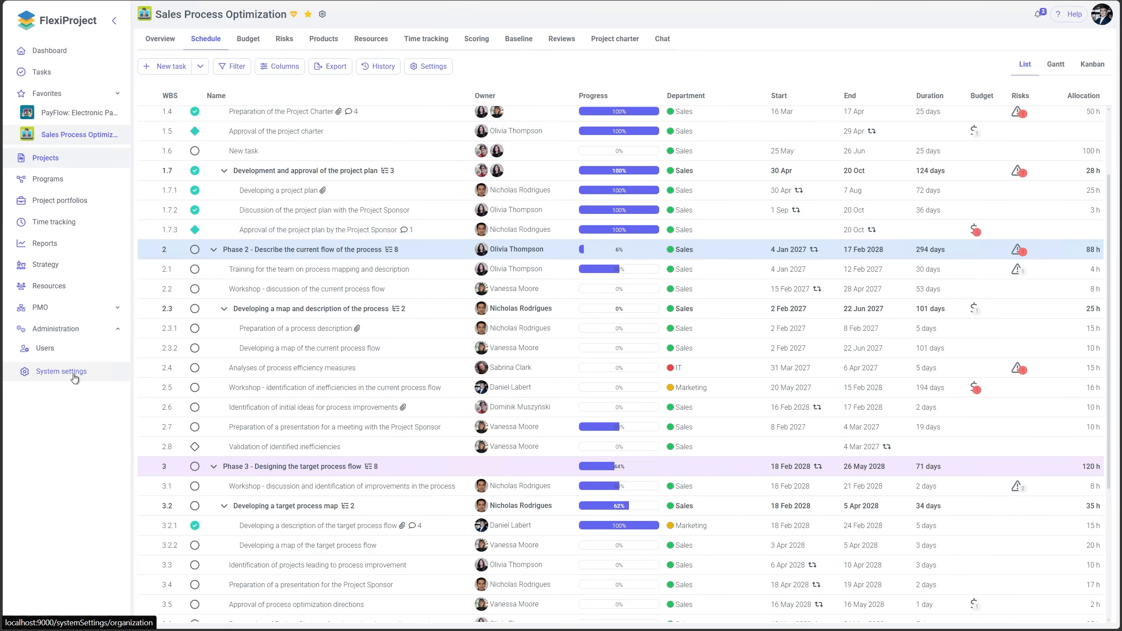
click(76, 372)
click(201, 266)
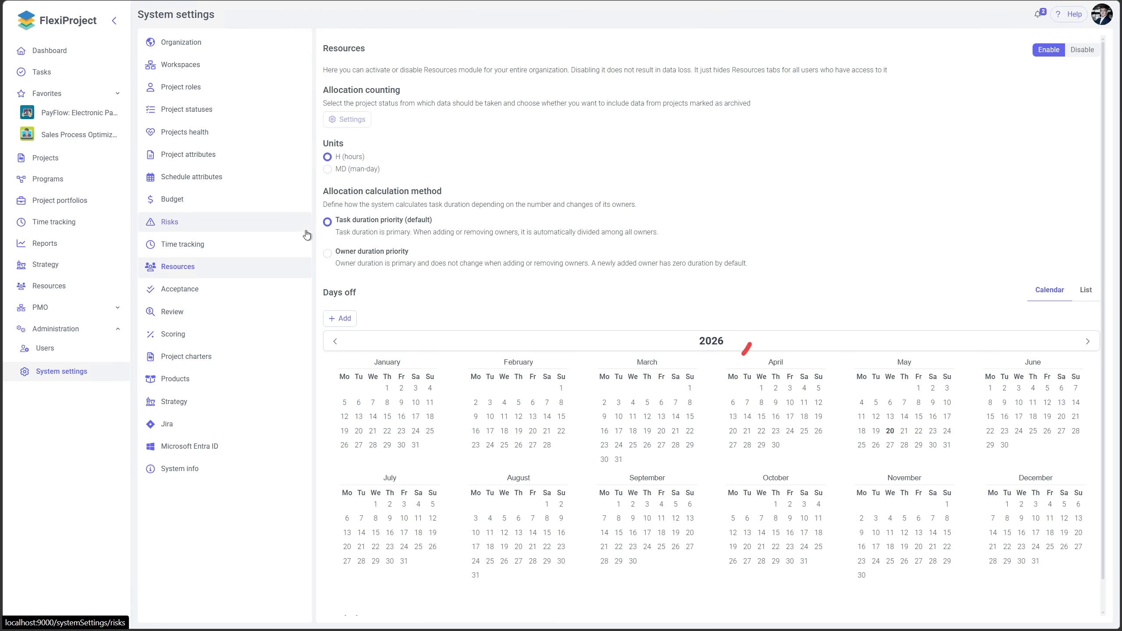
click(337, 256)
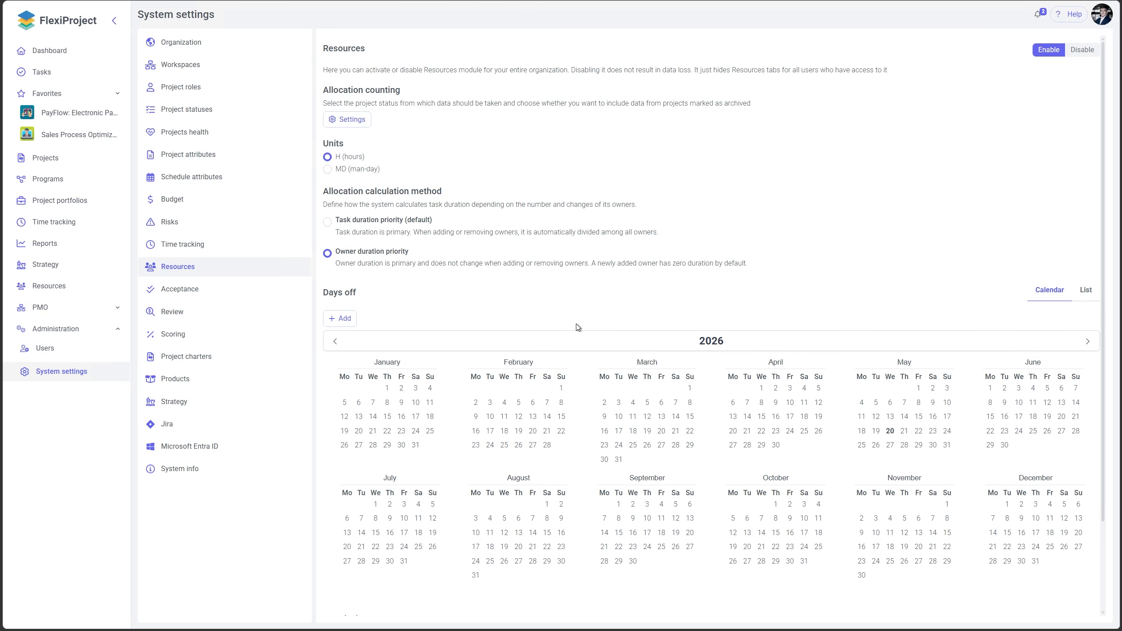
Return to the Sales Process Optimization schedule and add a Marketing team member as a third owner of New task
click(67, 143)
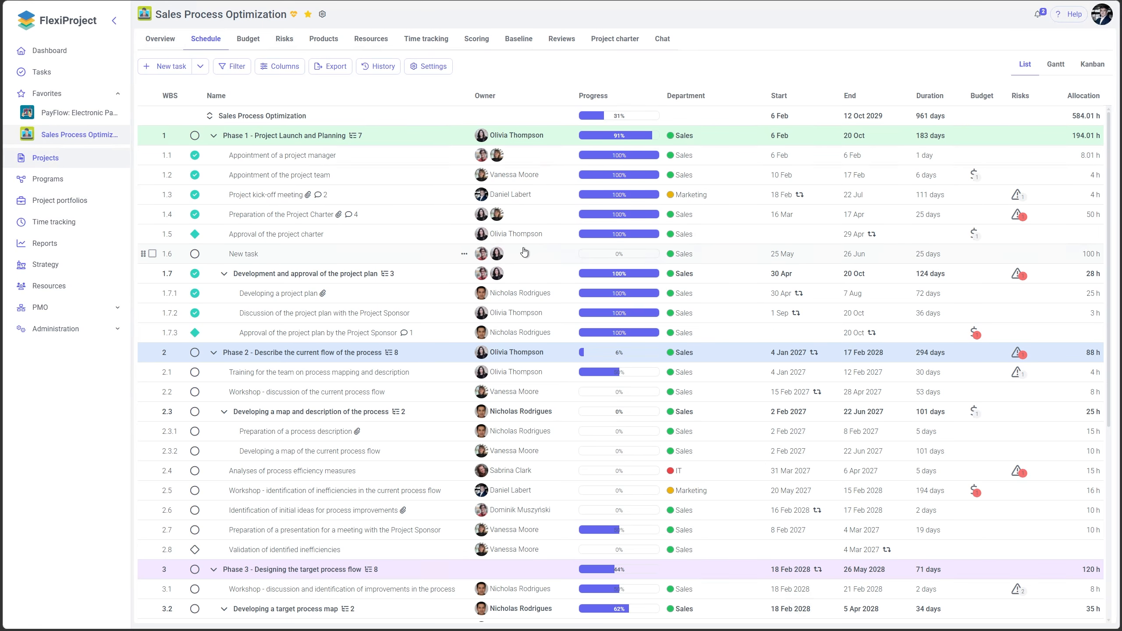
click(512, 261)
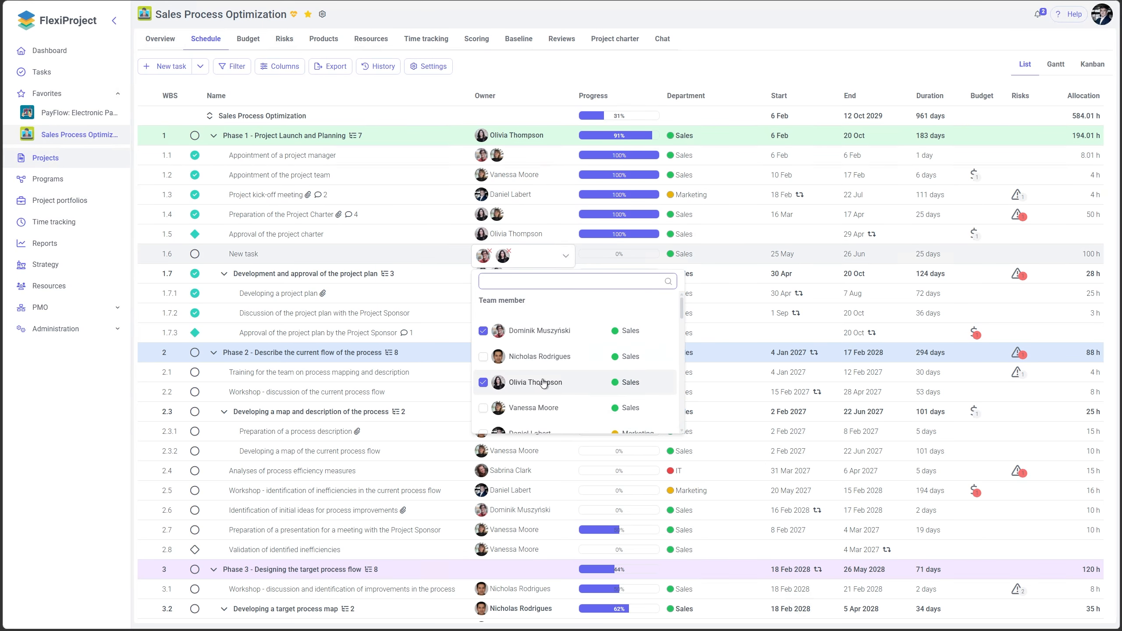
scroll(510, 380, down, 3)
click(486, 323)
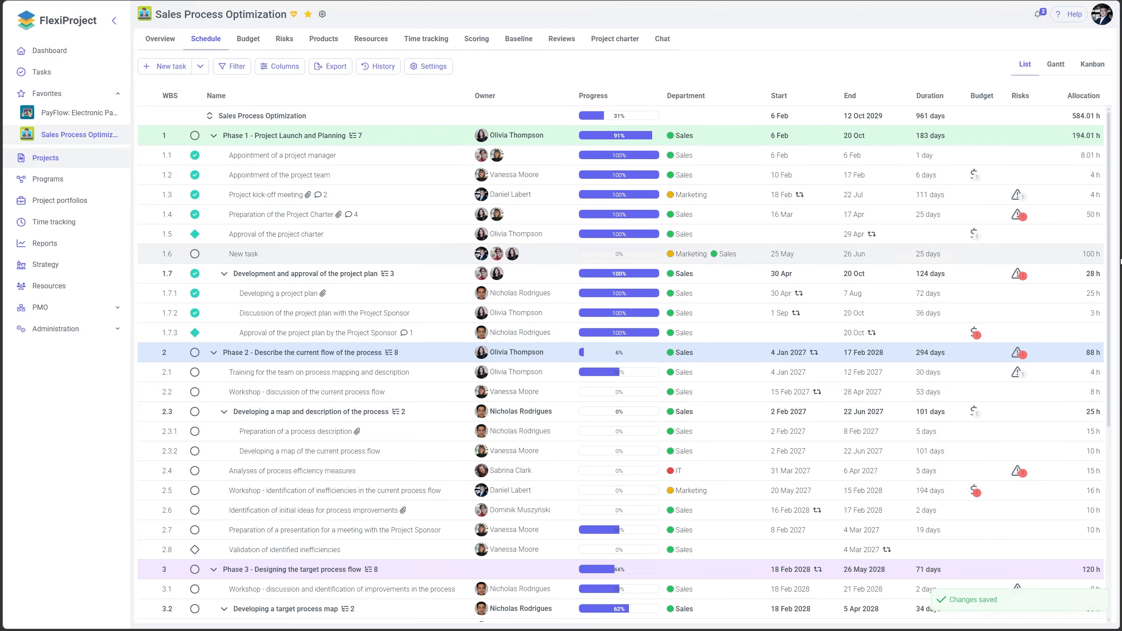
Set the Marketing owner's allocation on New task to 30 h in the allocation breakdown
click(1092, 254)
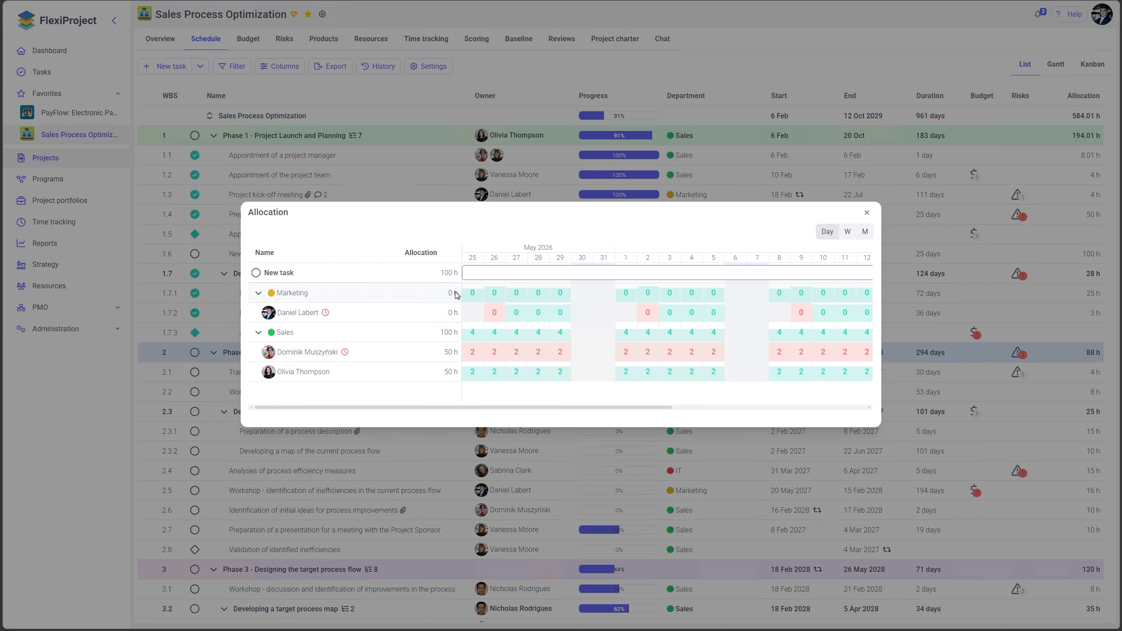
click(450, 312)
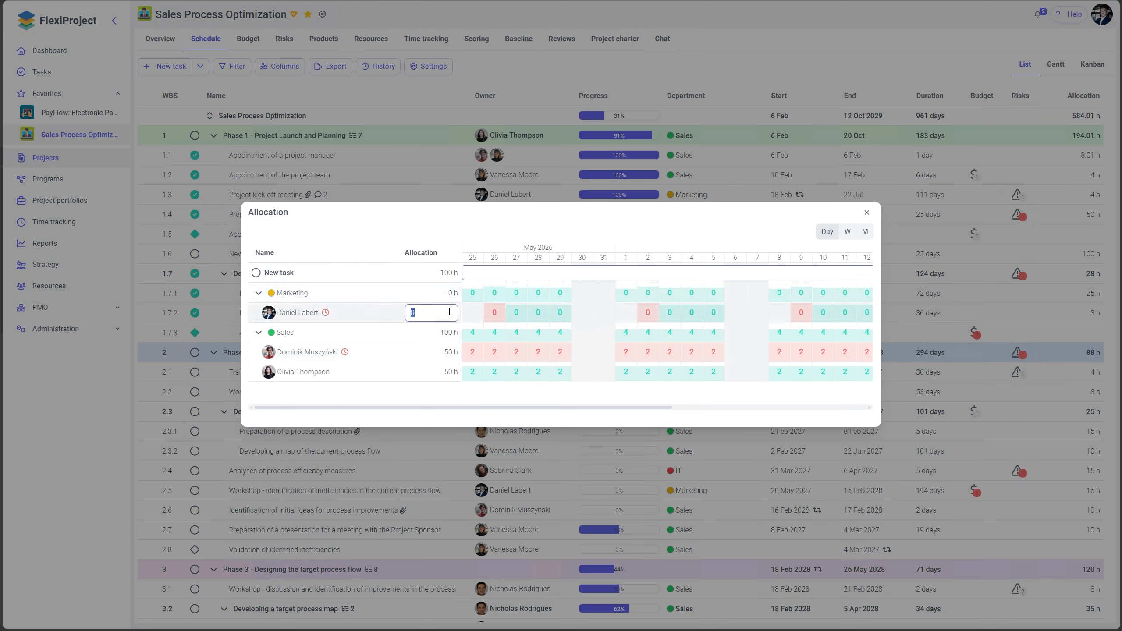
key(Return)
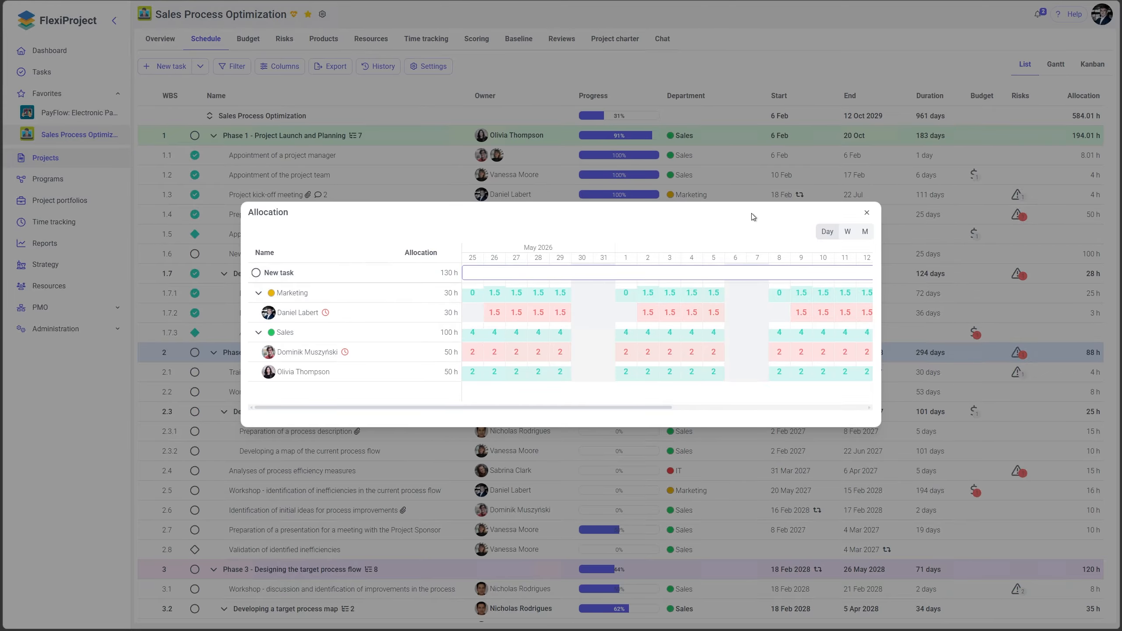
click(867, 214)
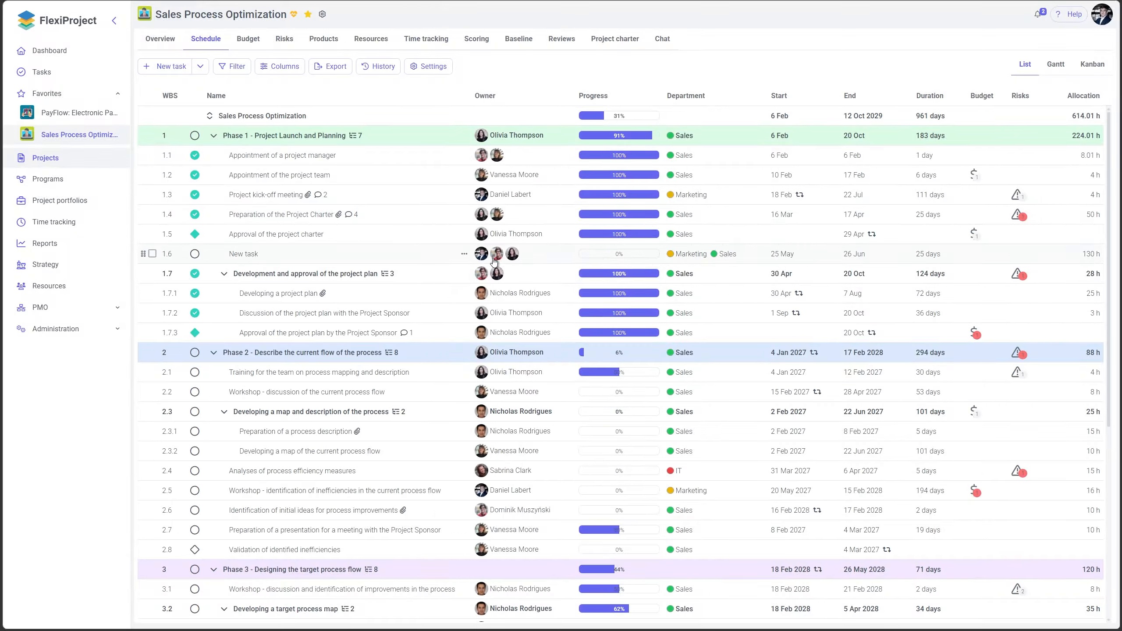
Remove the Marketing owner from New task and check the remaining owners' allocation breakdown
click(536, 261)
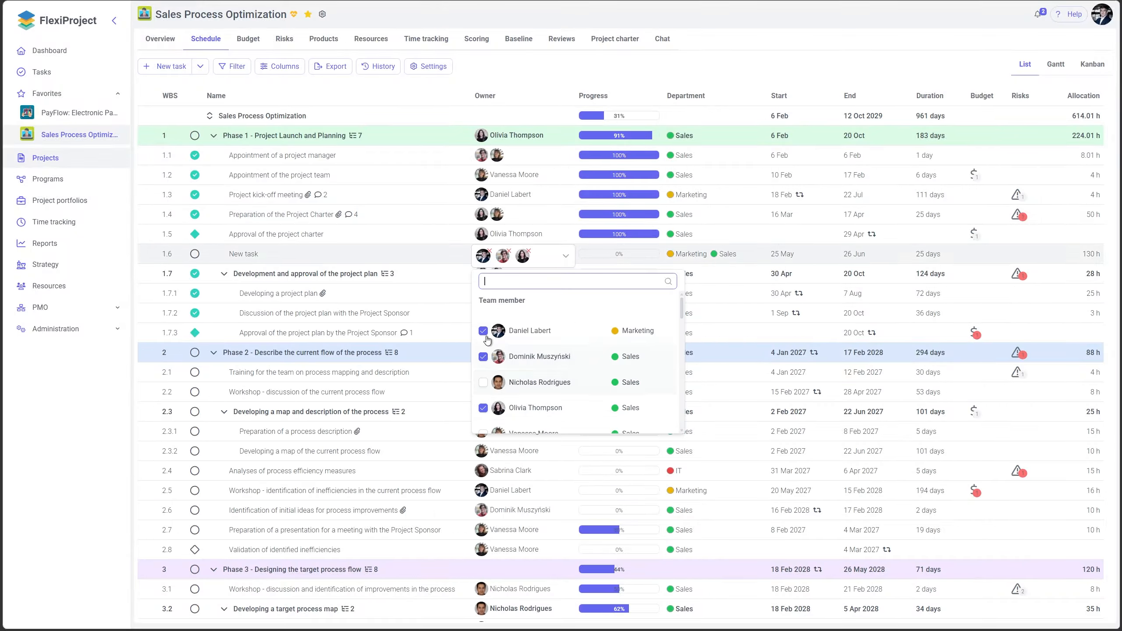
click(484, 332)
click(1095, 259)
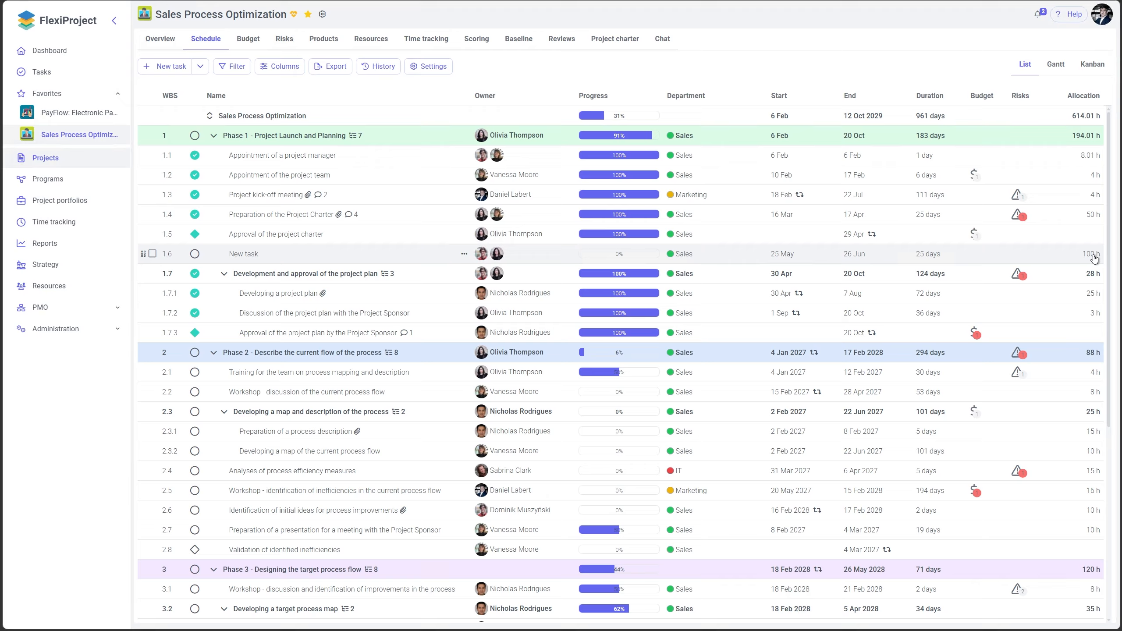
click(1094, 257)
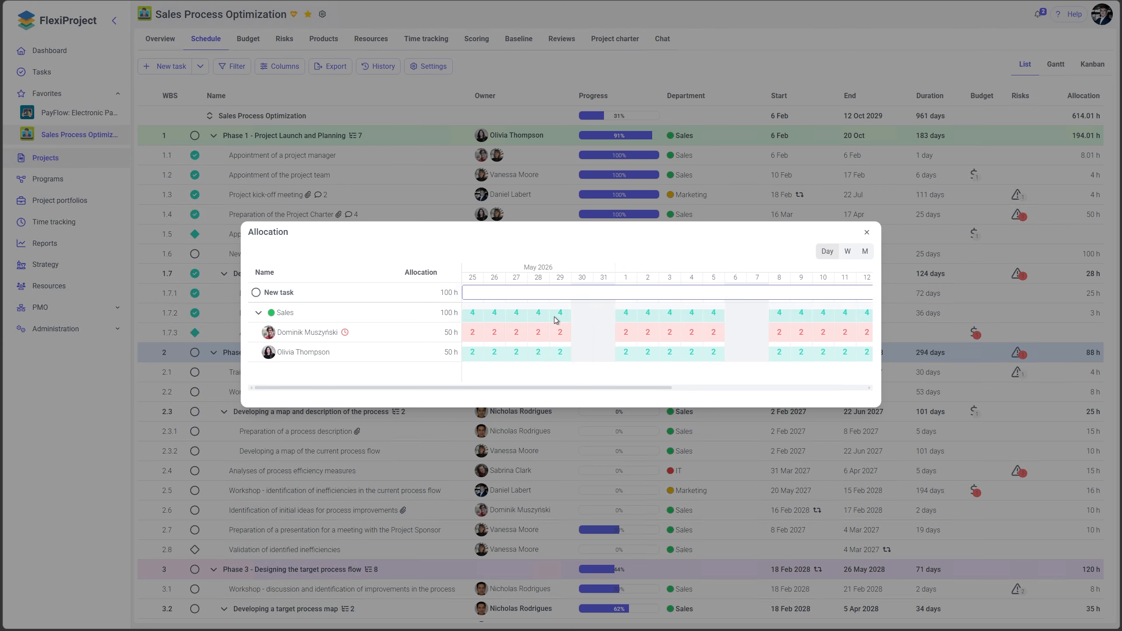
In the monthly allocation breakdown of New task, set the second Sales owner's hours to 20 for May and 30 for June 2026
click(848, 251)
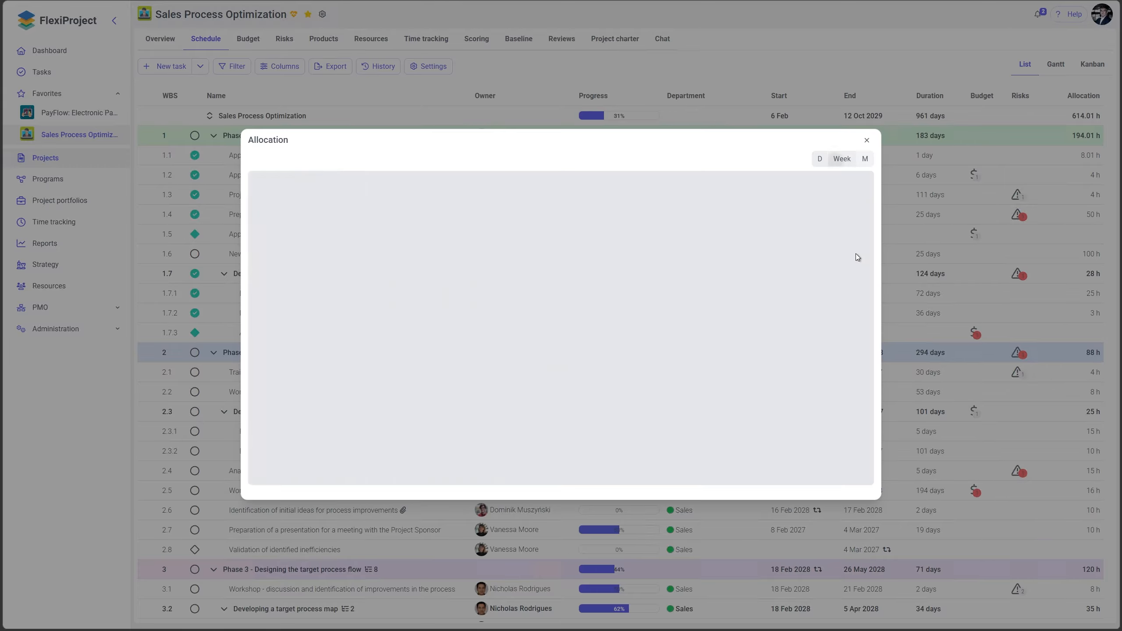
click(865, 256)
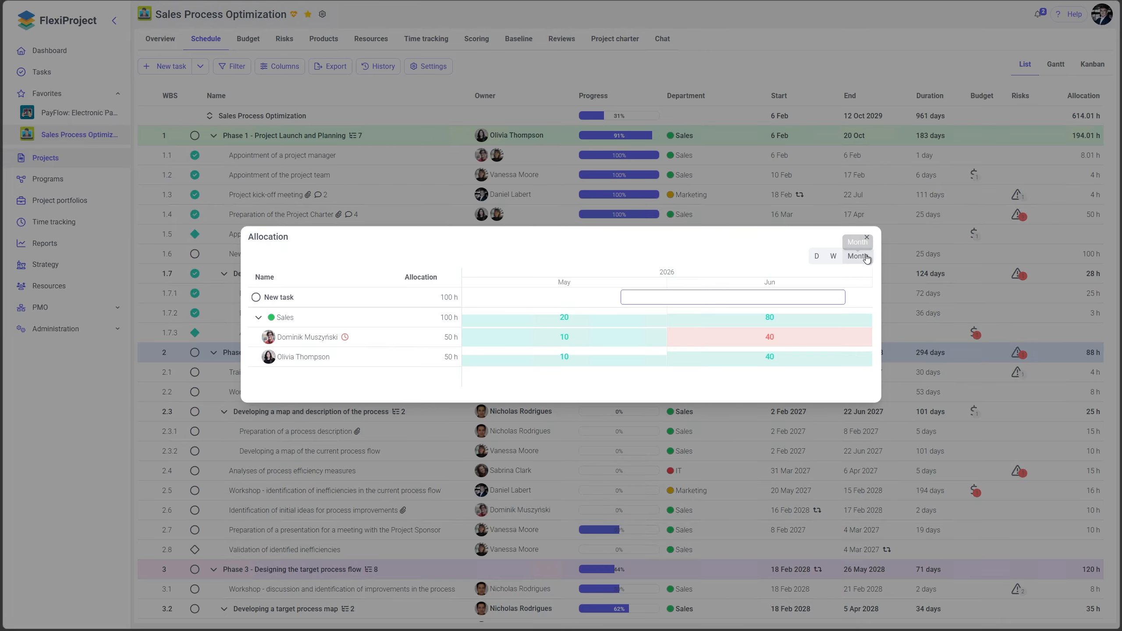
click(594, 359)
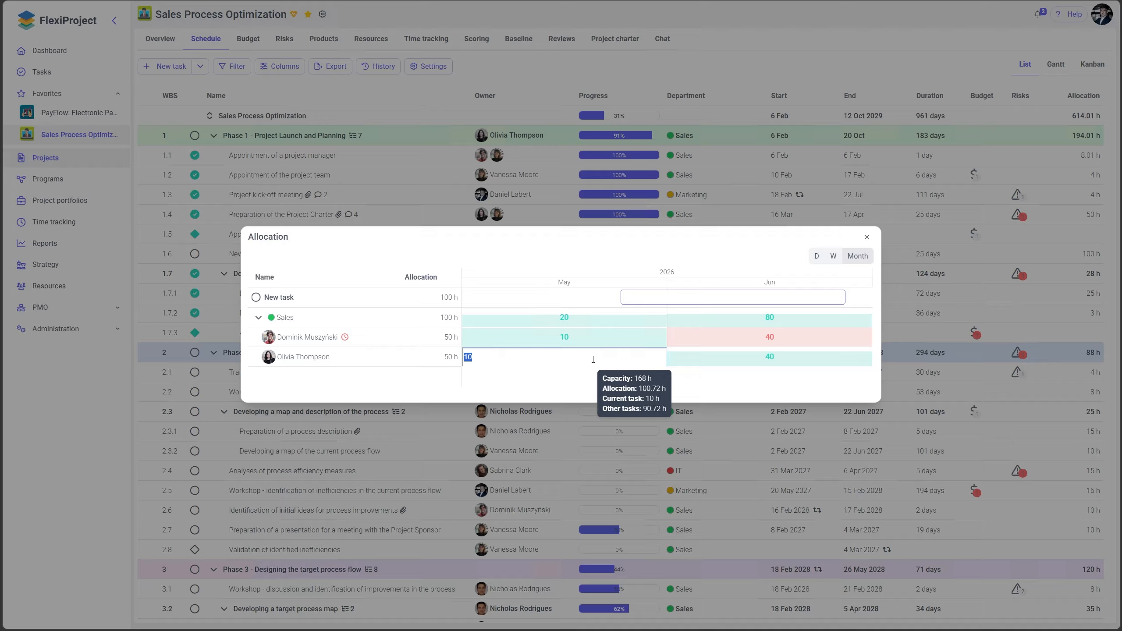
text(20)
key(Return)
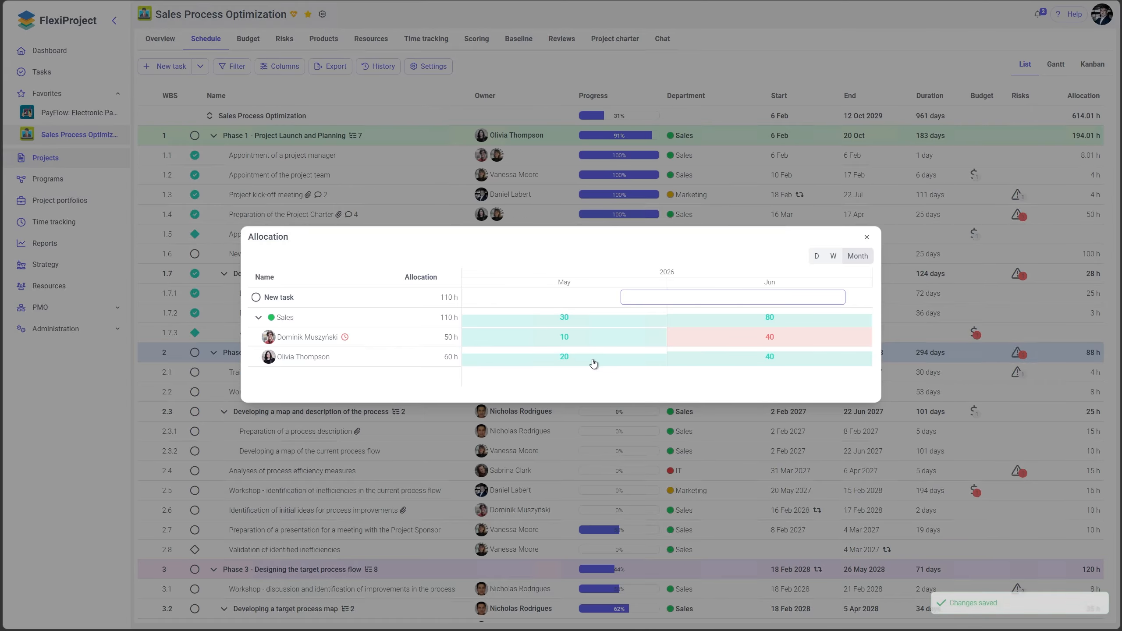
click(772, 359)
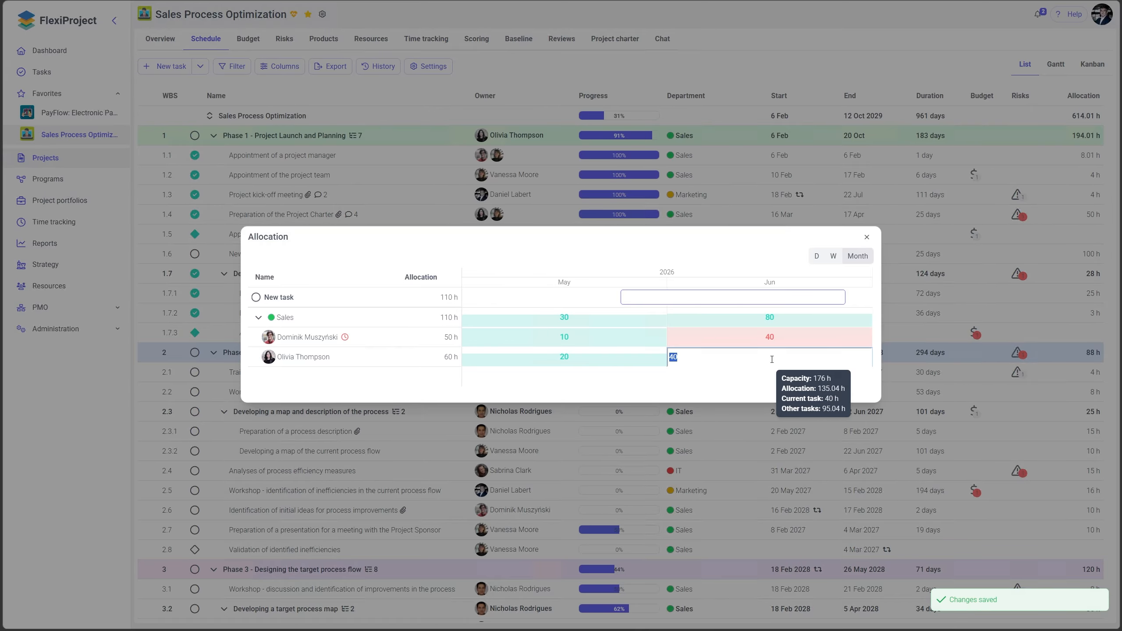
text(3)
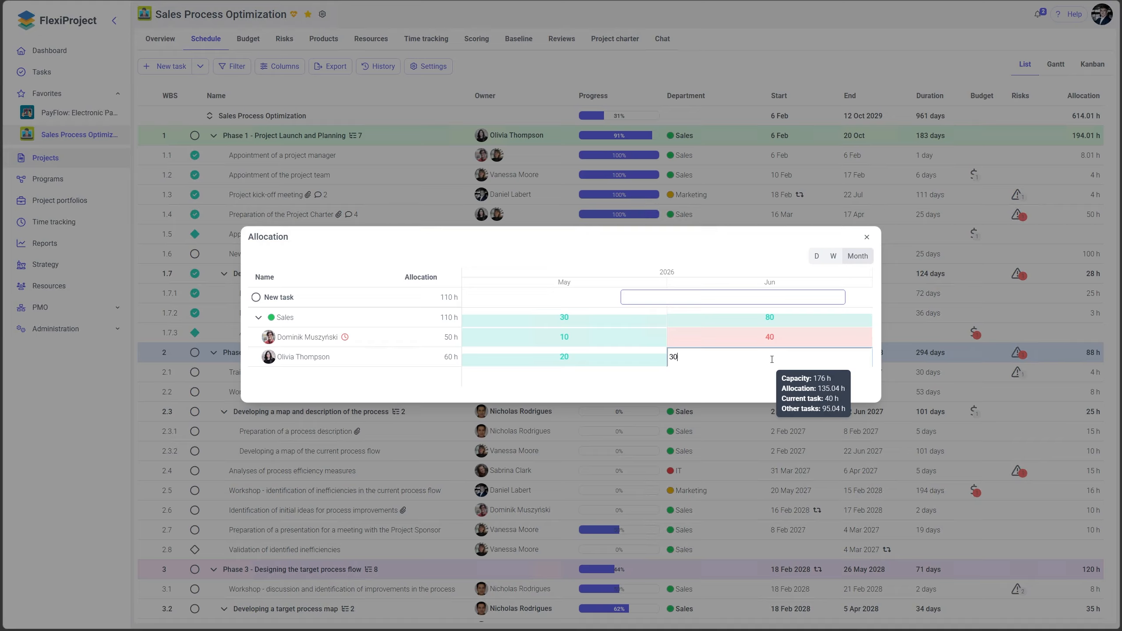
key(Return)
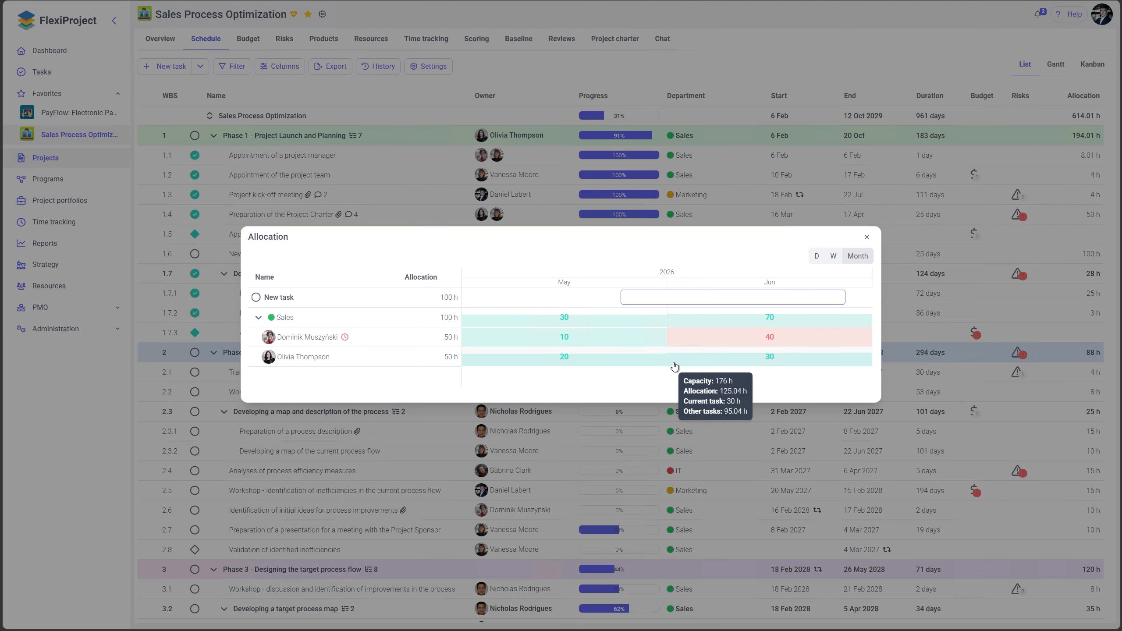
click(867, 237)
Add a task named New task 2 directly below New task in the schedule
right_click(334, 257)
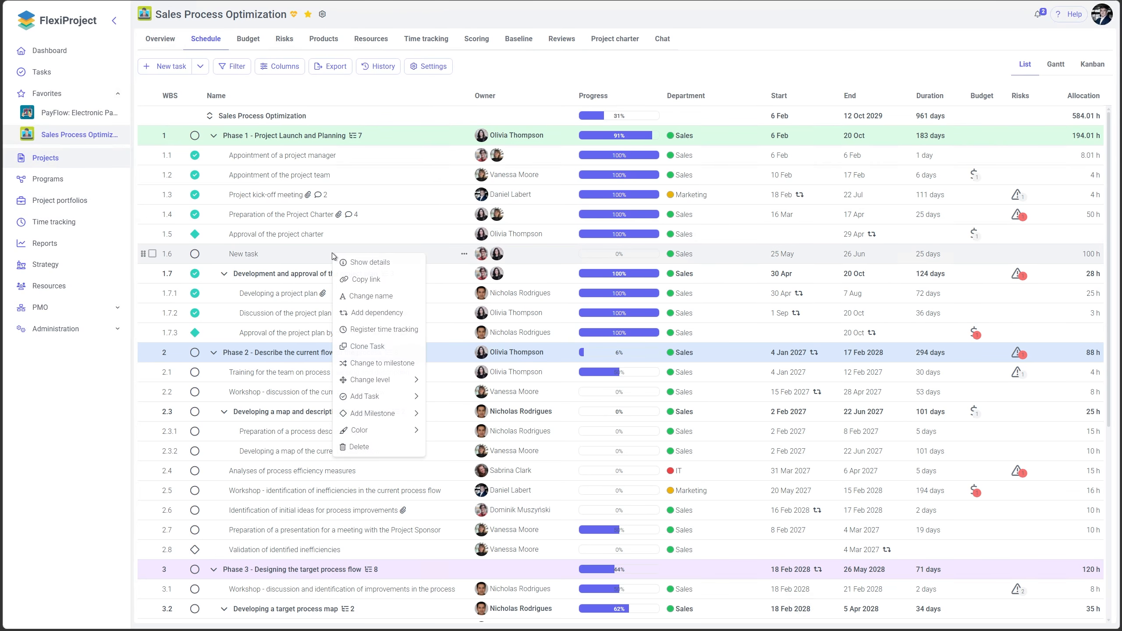
mouse_move(385, 397)
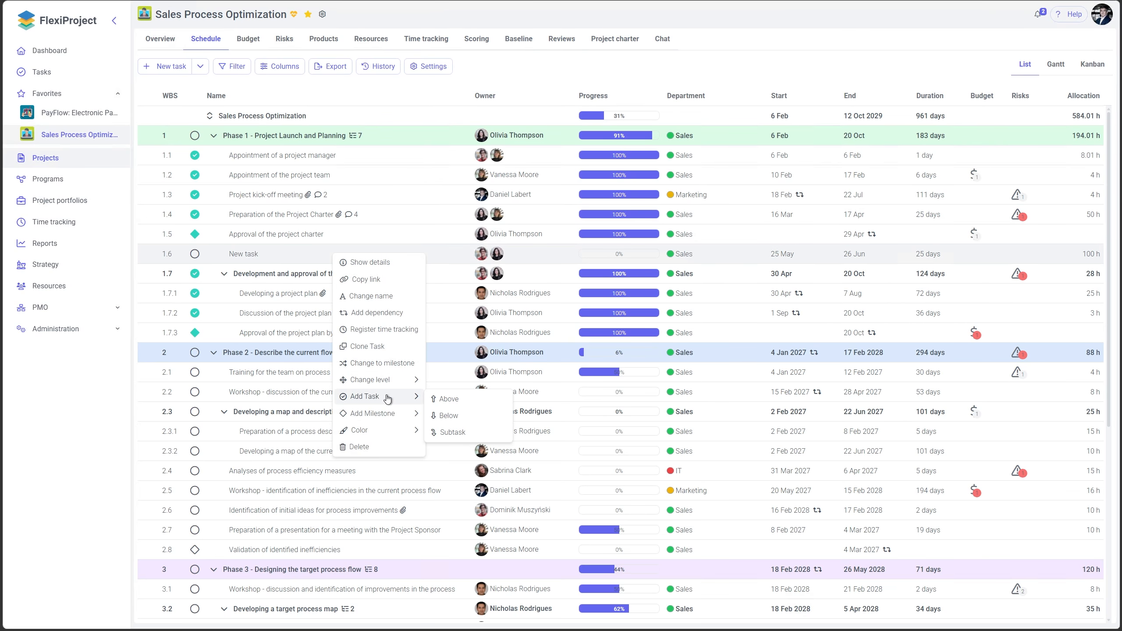
click(447, 416)
text(New task 2)
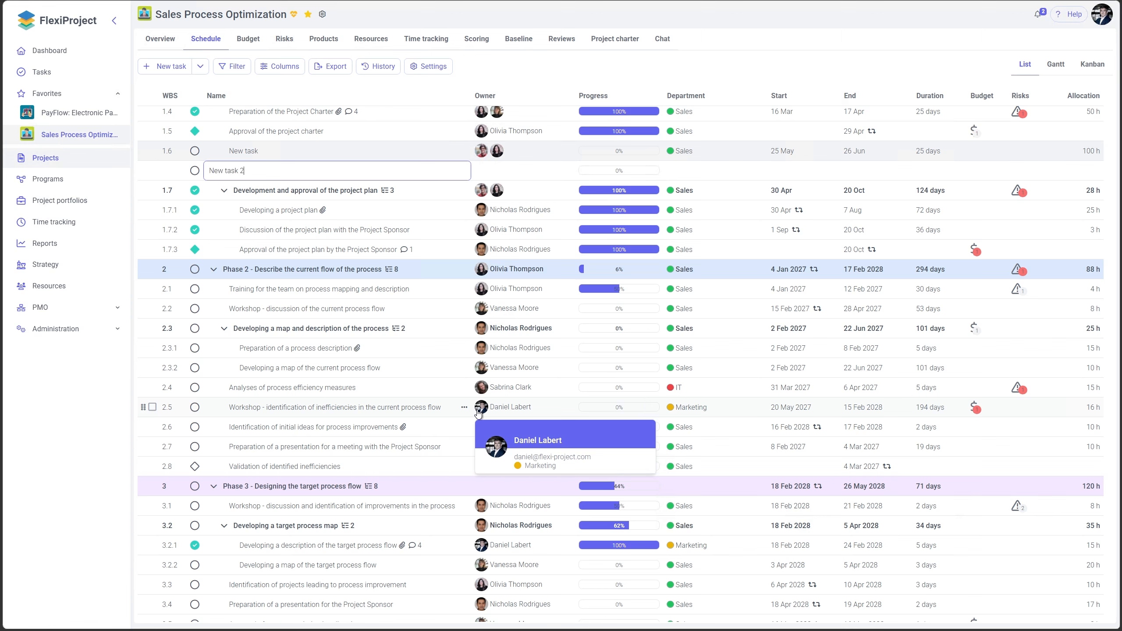
click(534, 65)
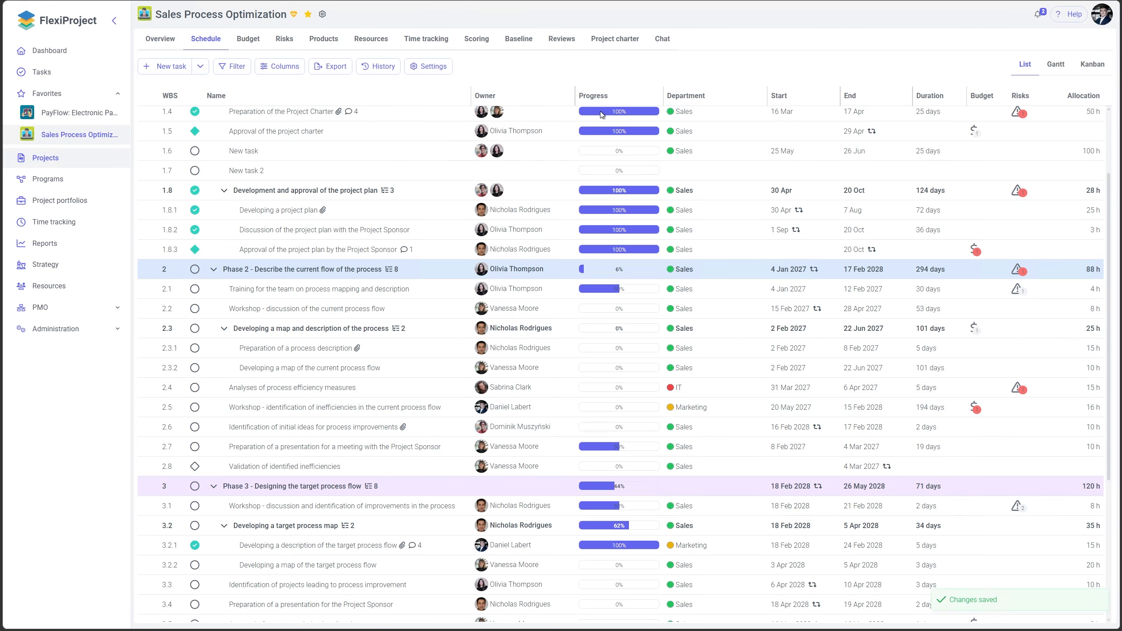
Reorder the schedule columns so that Department comes before Progress
click(265, 68)
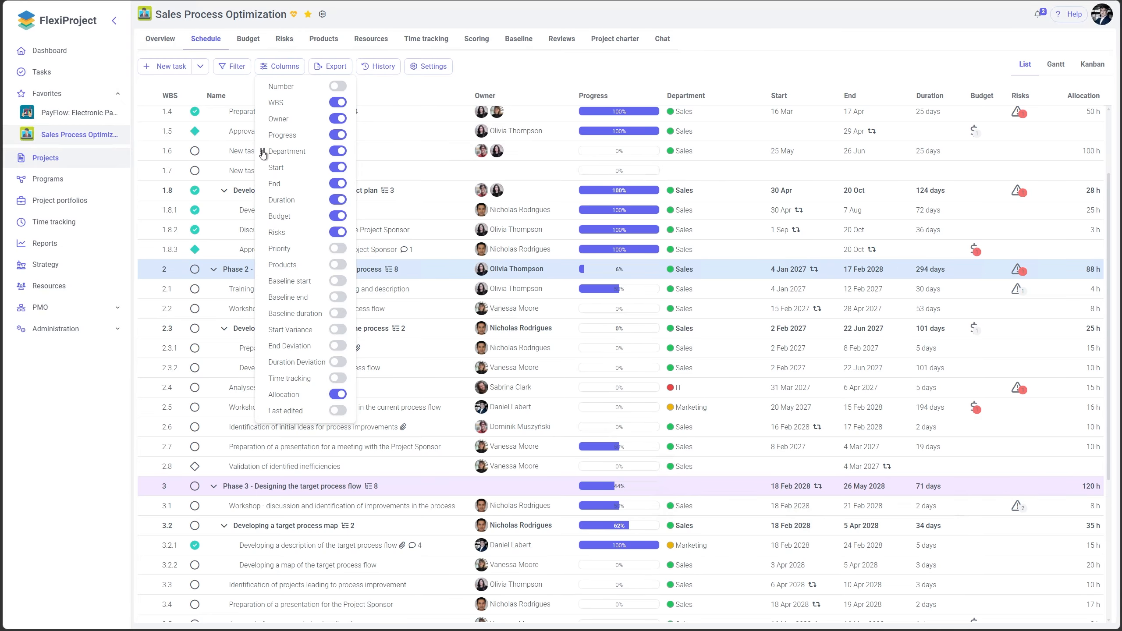
drag(263, 152, 264, 135)
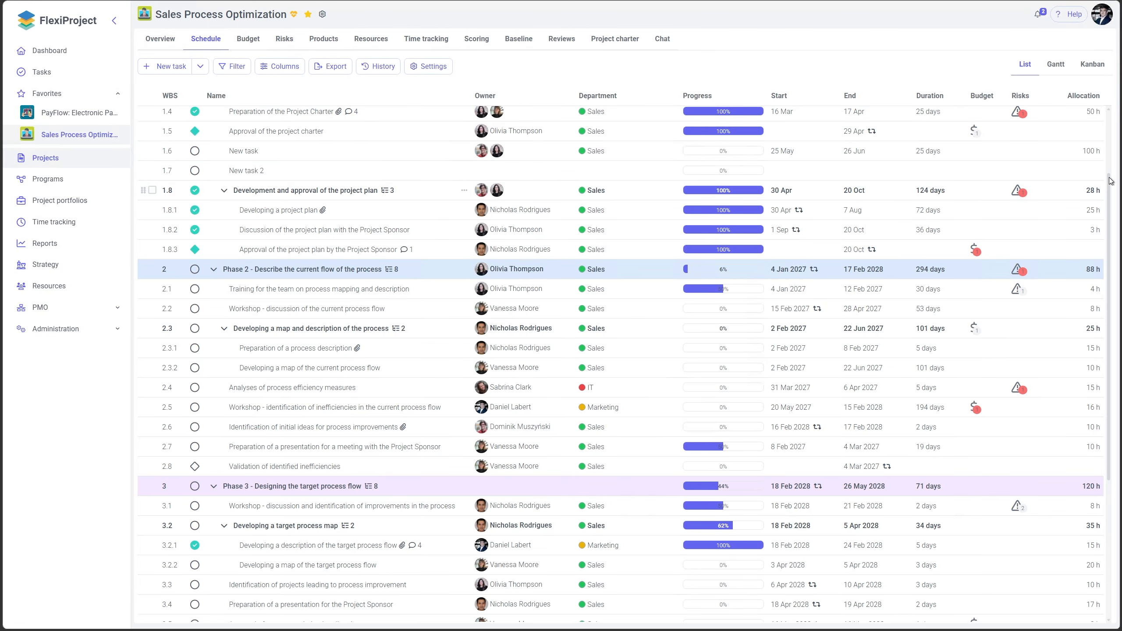
Give New task 2 an allocation of 100 h, a start date of 25 May 2026 and an end date of 26 June 2026
click(1089, 173)
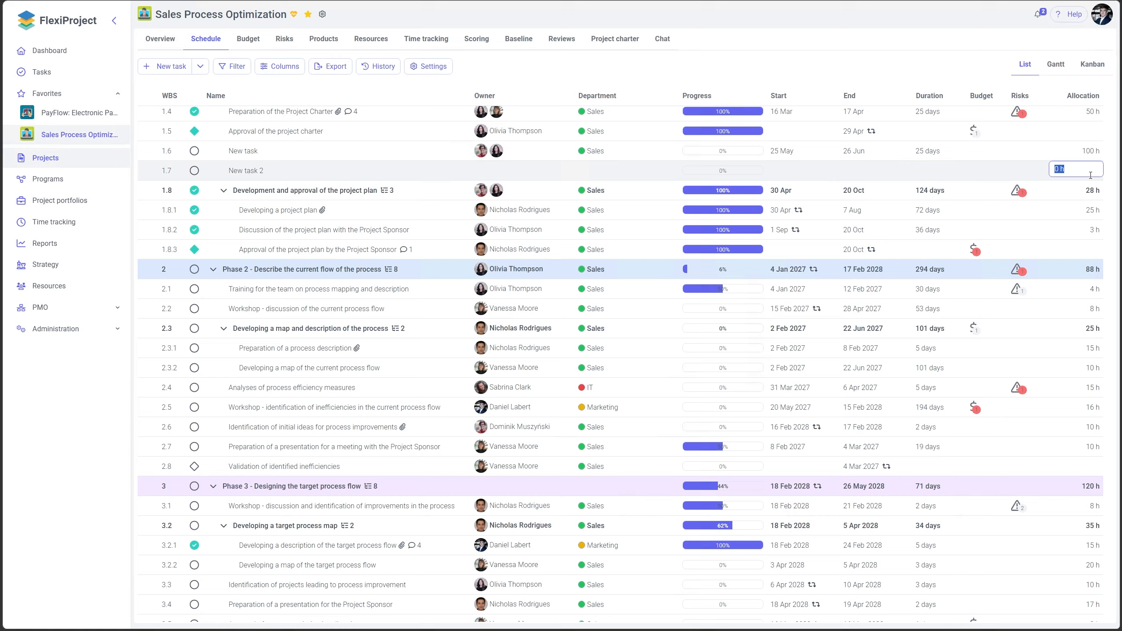
text(100)
key(Return)
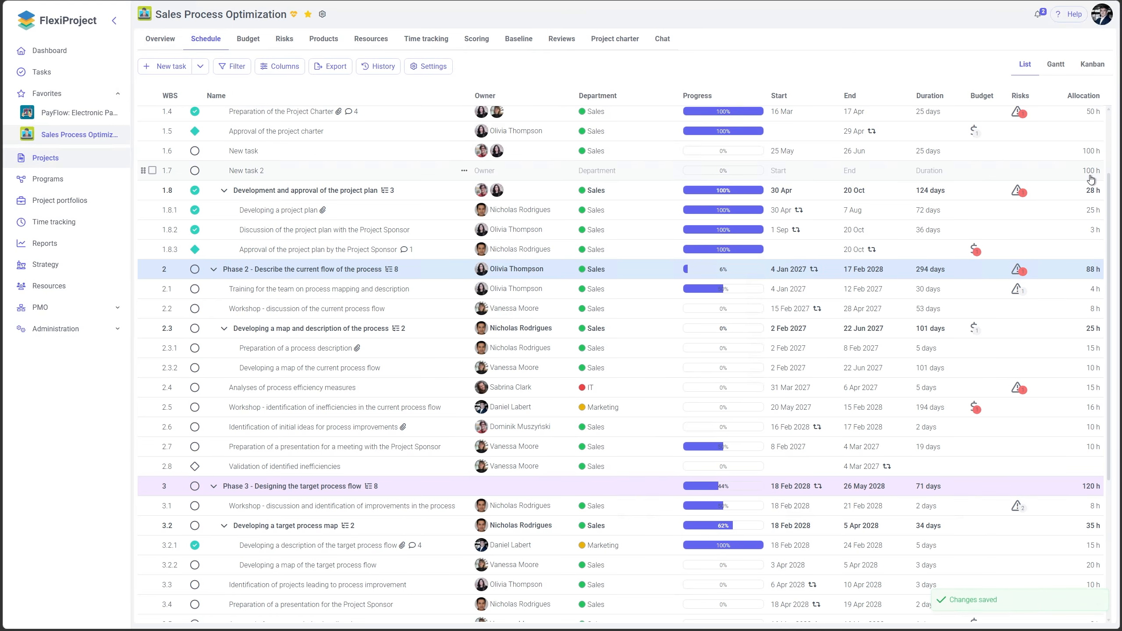
click(774, 173)
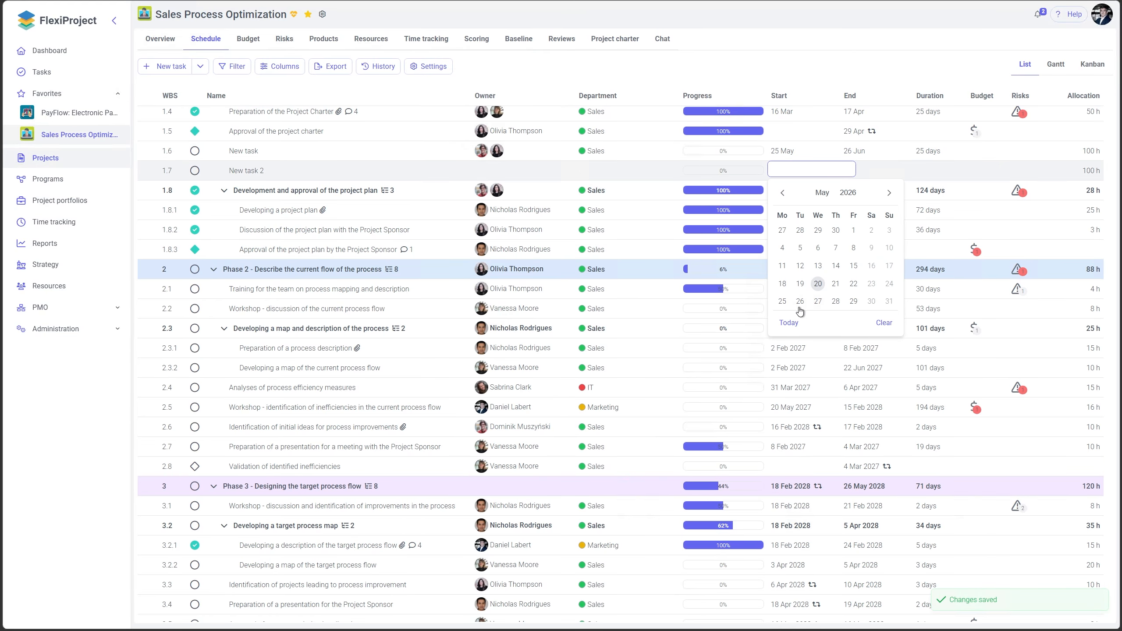
click(860, 173)
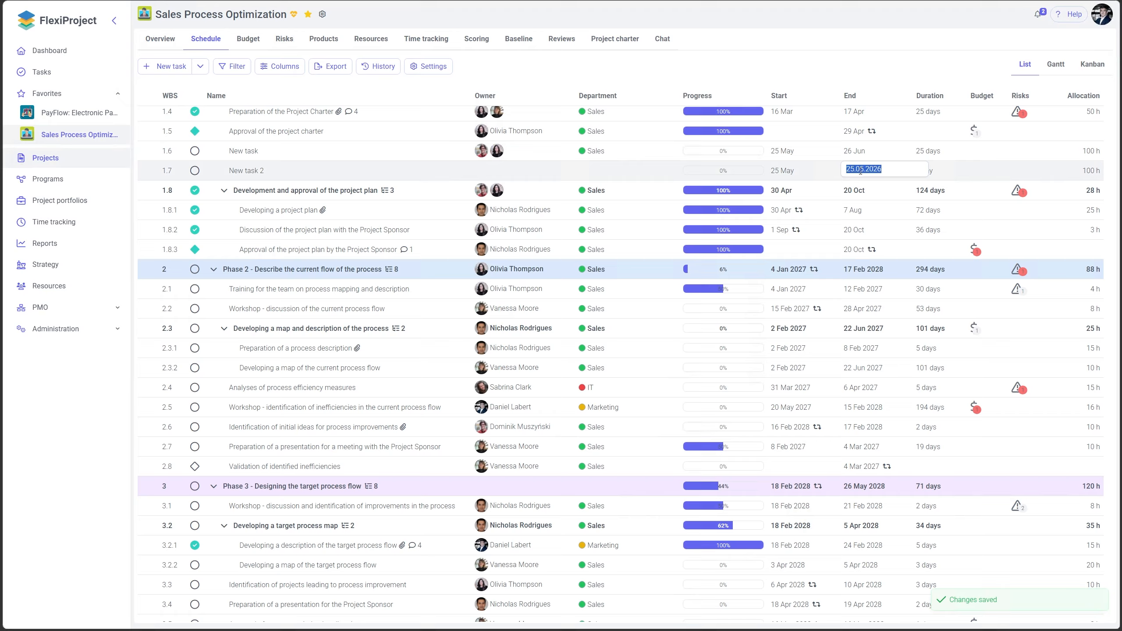
click(962, 197)
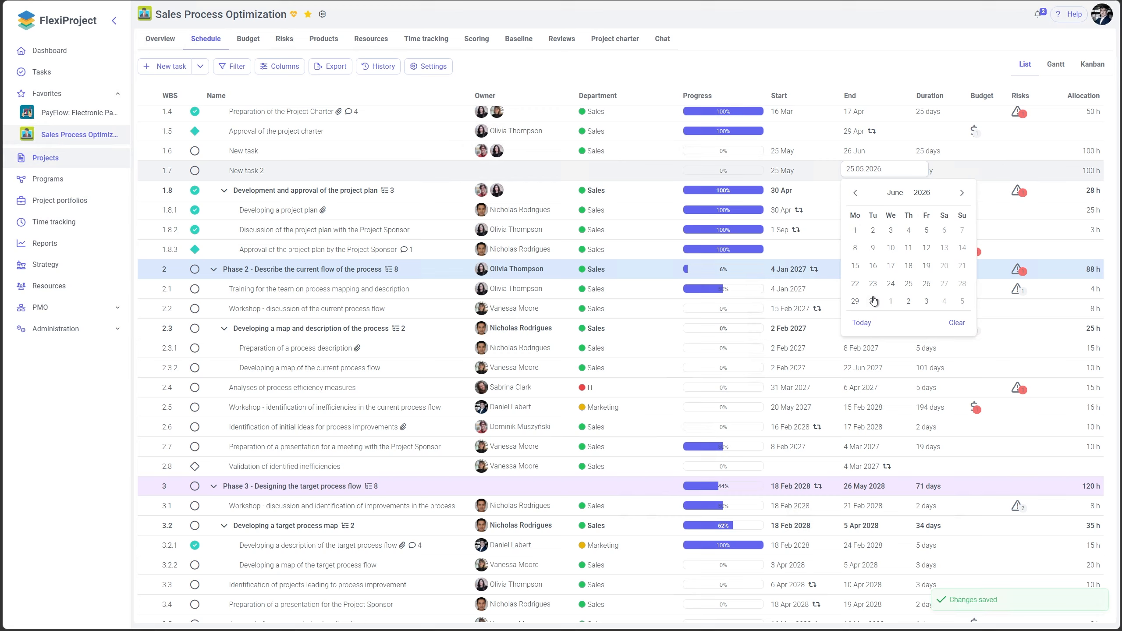
click(927, 284)
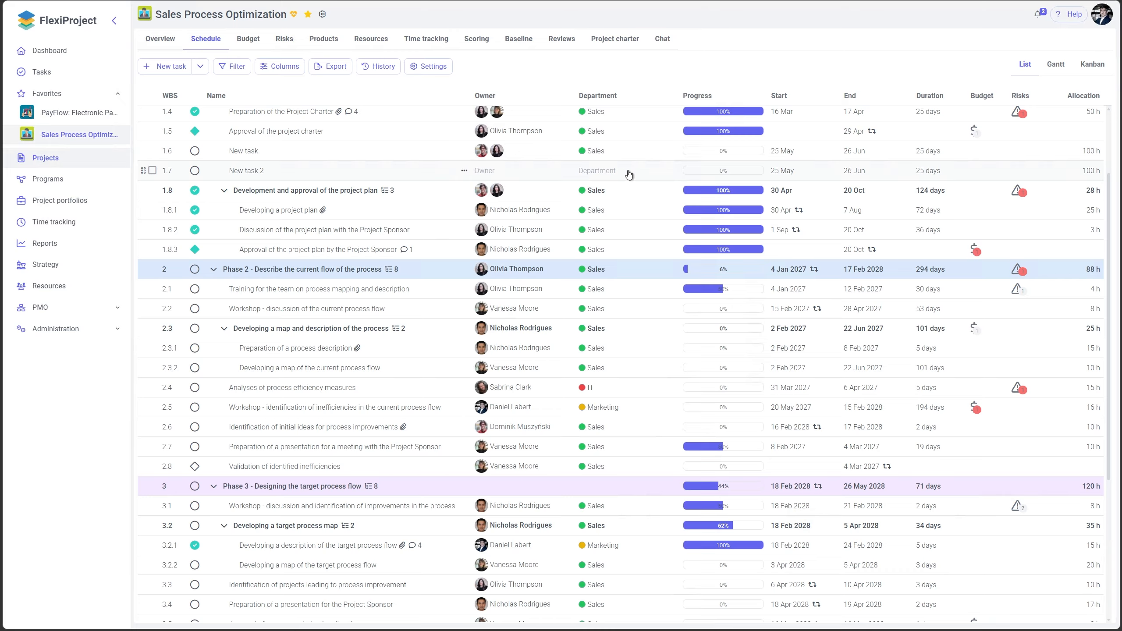
Assign the Sales department to New task 2 without choosing an owner
click(600, 173)
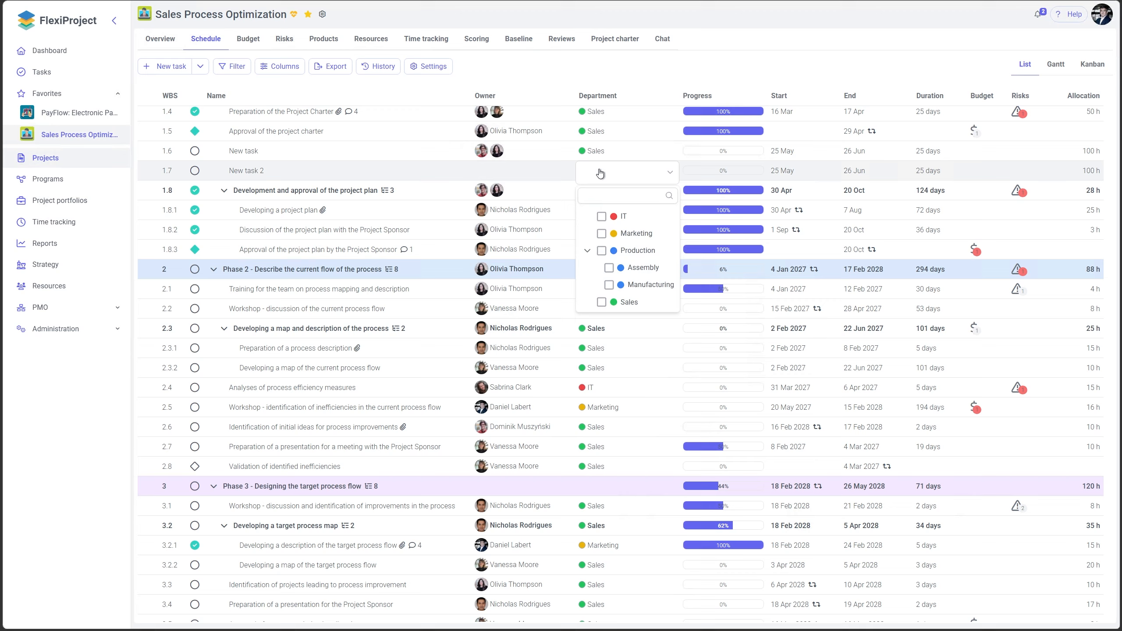
click(602, 303)
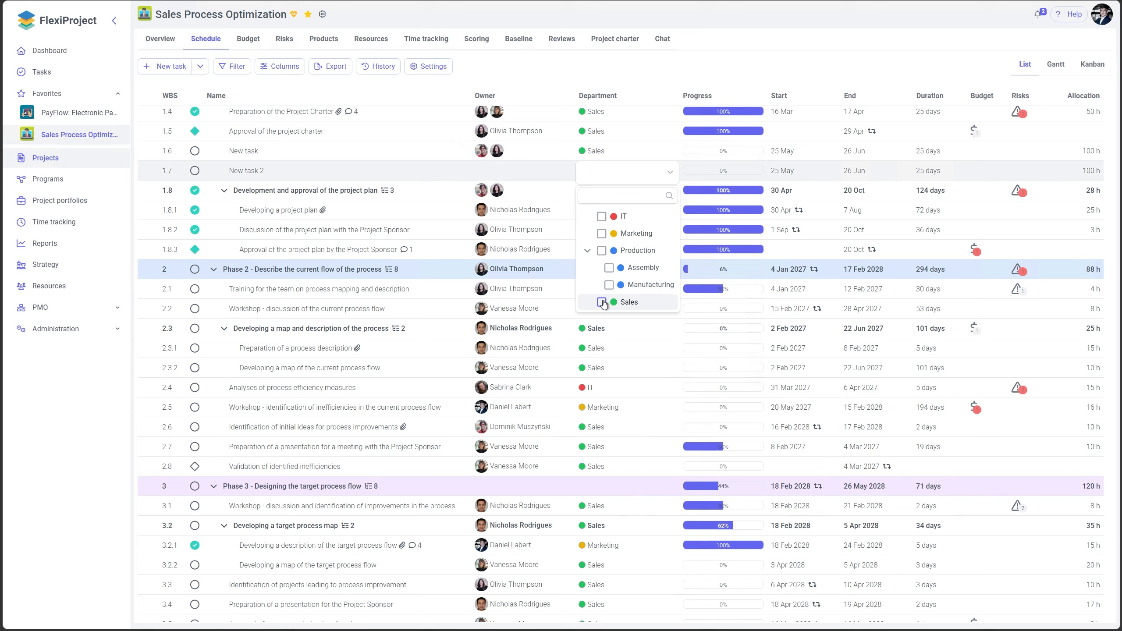
click(760, 69)
In the monthly allocation breakdown of New task 2, set the Sales department's hours to 10 for May and 90 for June 2026
click(1091, 172)
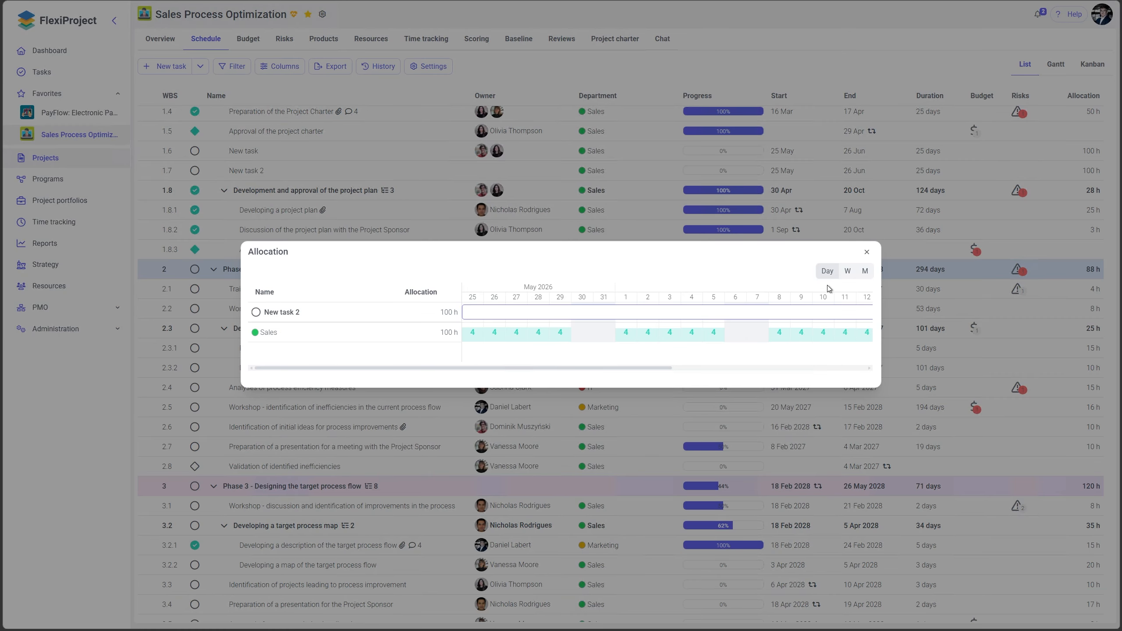
click(866, 277)
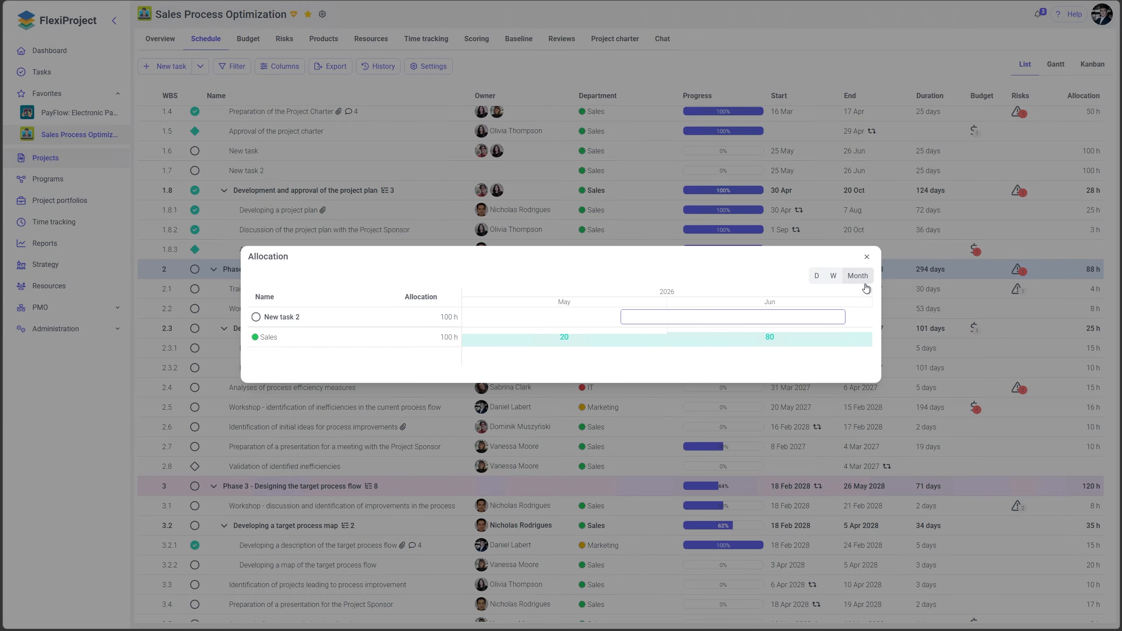
mouse_move(556, 335)
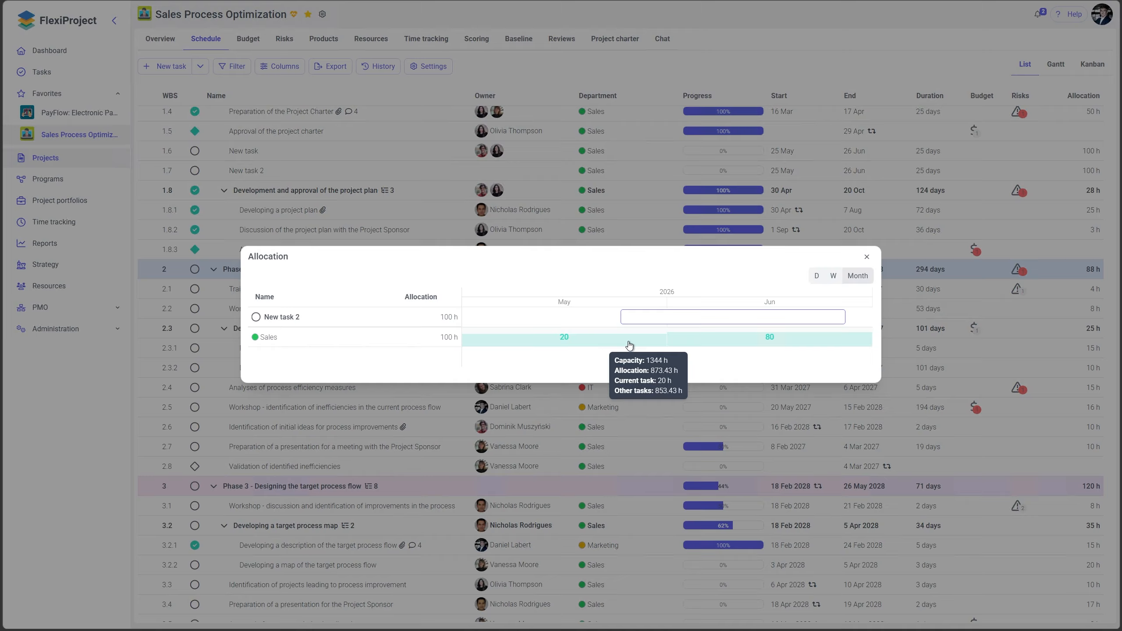
click(576, 341)
text(1)
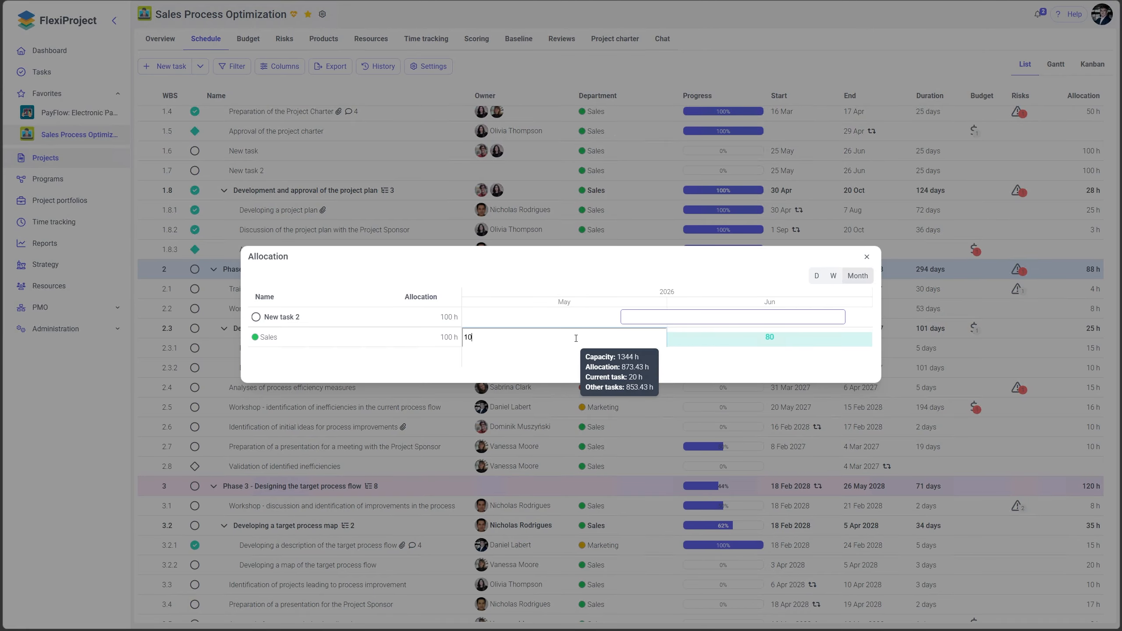
text(0)
key(Return)
click(742, 337)
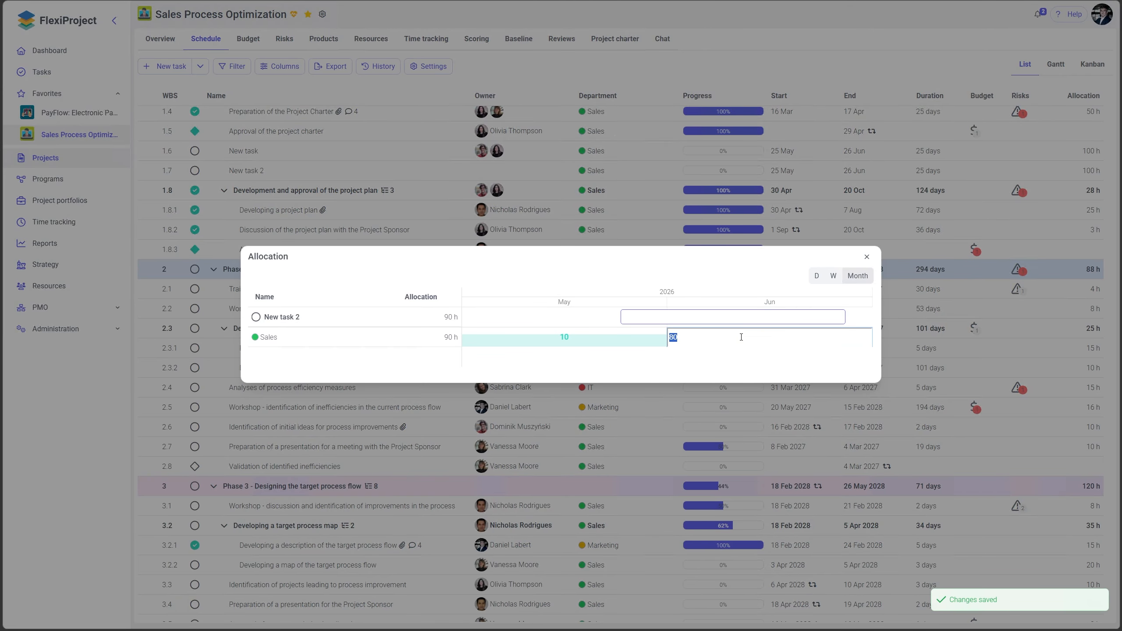
text(90)
key(Return)
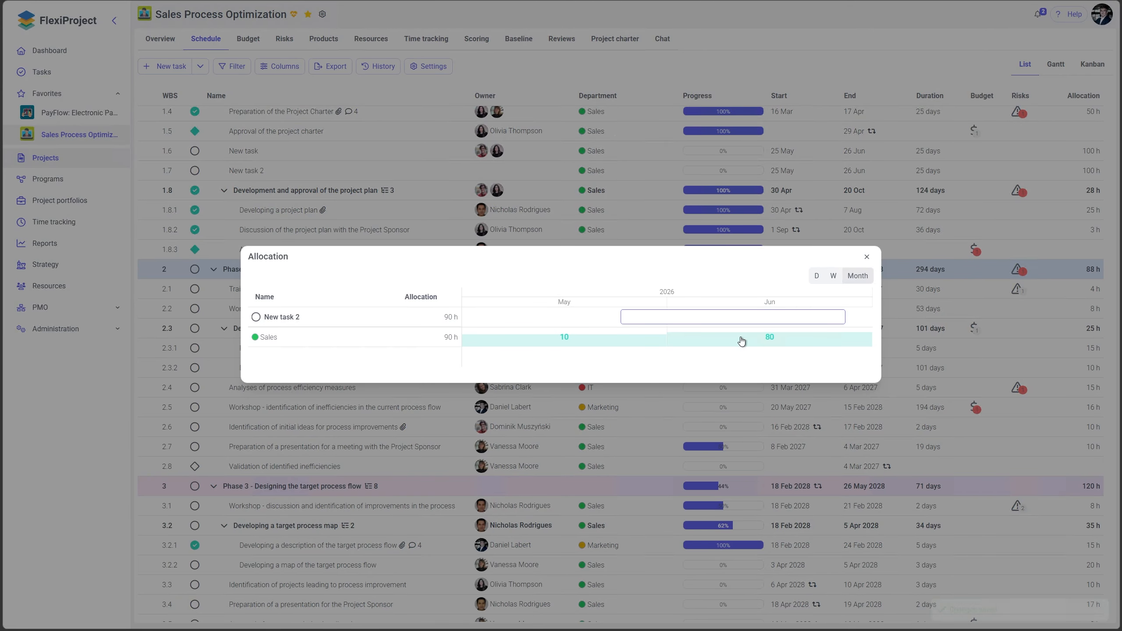
click(867, 258)
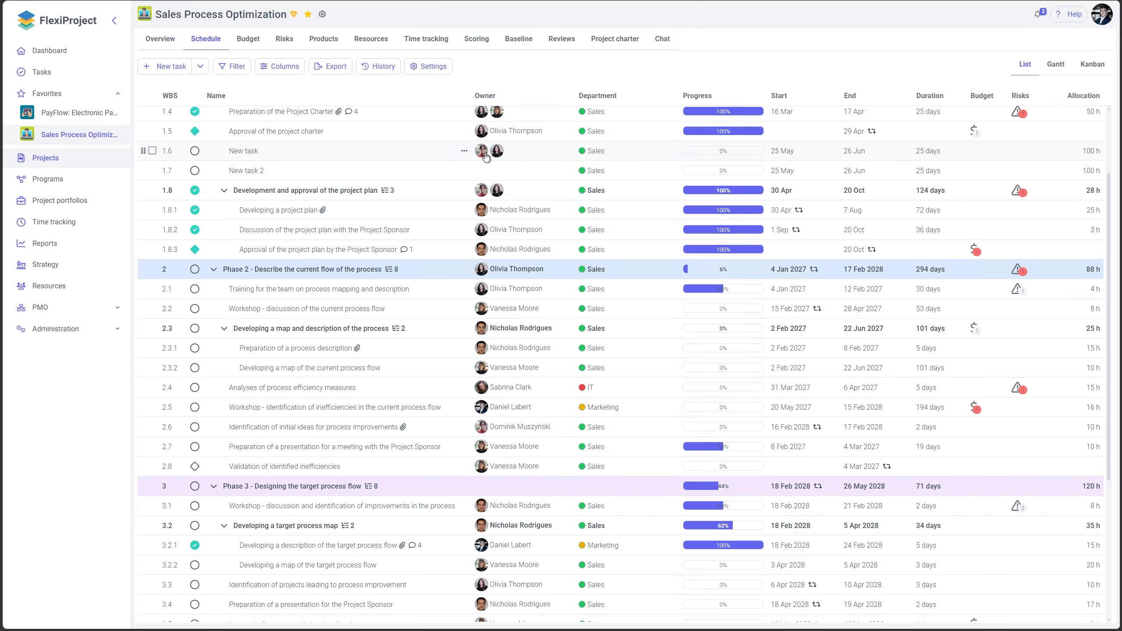
Add IT as a second department on New task alongside Sales
click(608, 155)
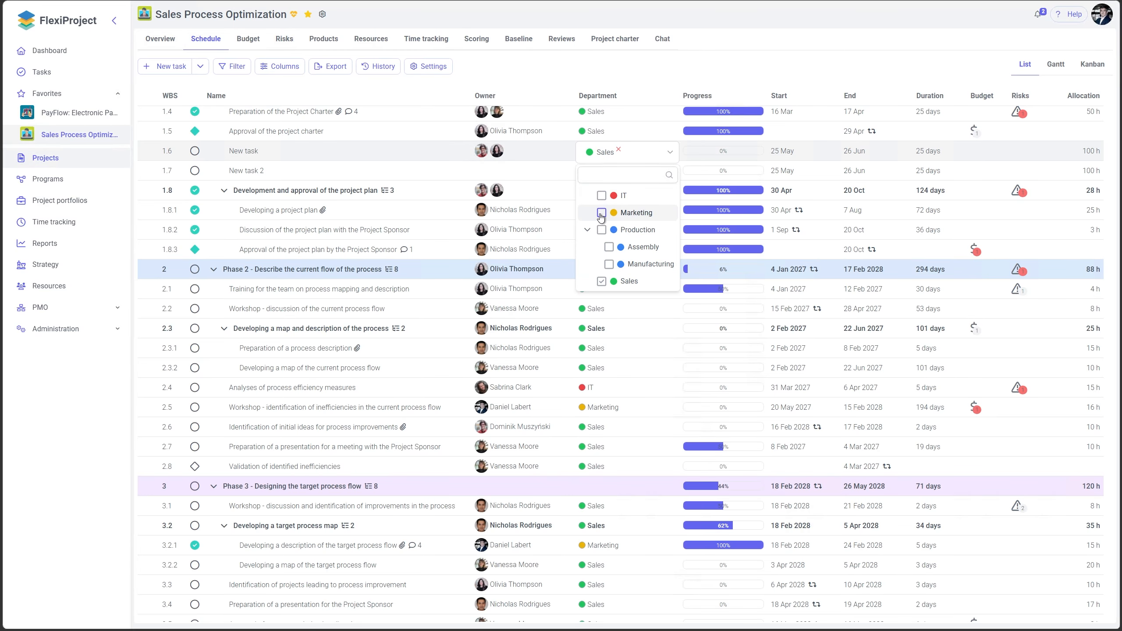
click(602, 195)
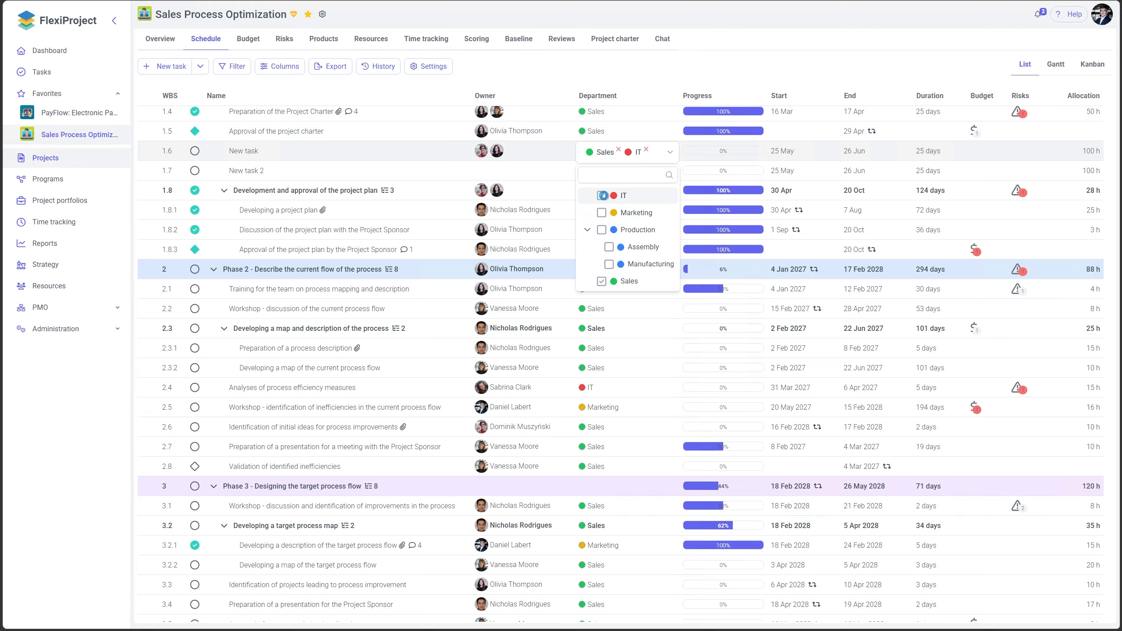
click(742, 79)
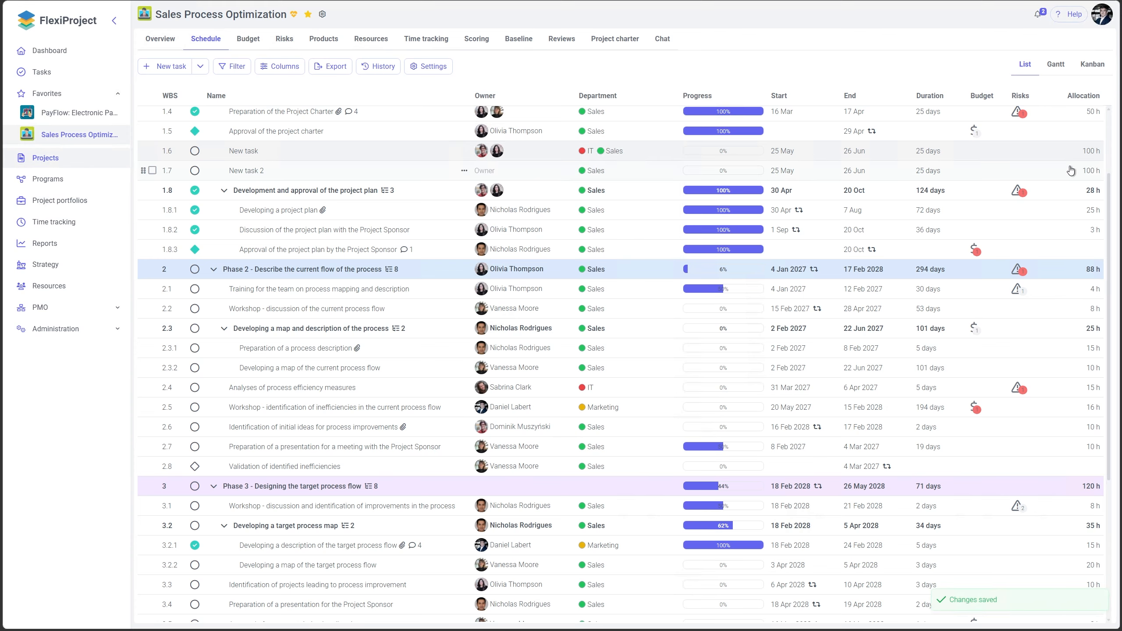
In New task's allocation breakdown, set the first Sales owner's hours to 20 and the second Sales owner's hours to 60
click(1091, 151)
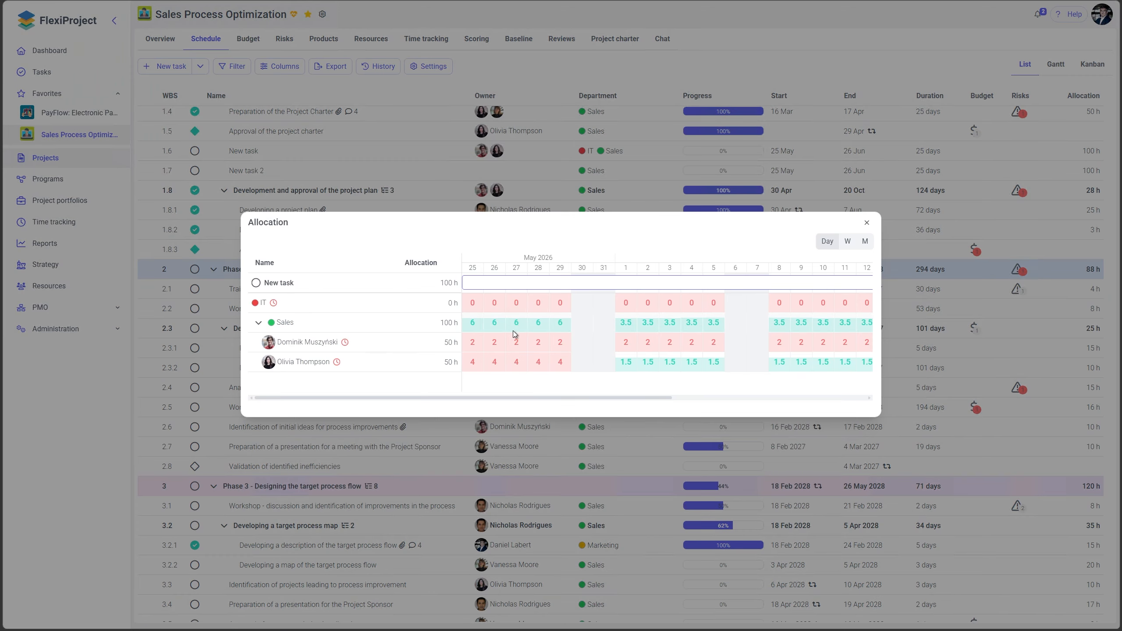
click(449, 343)
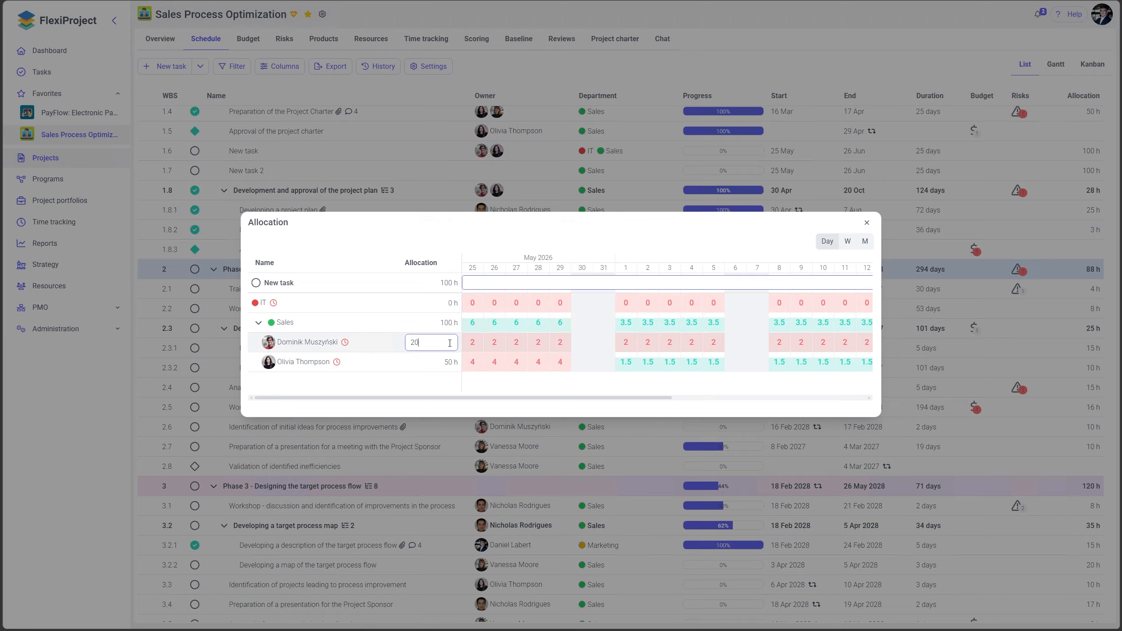
key(Return)
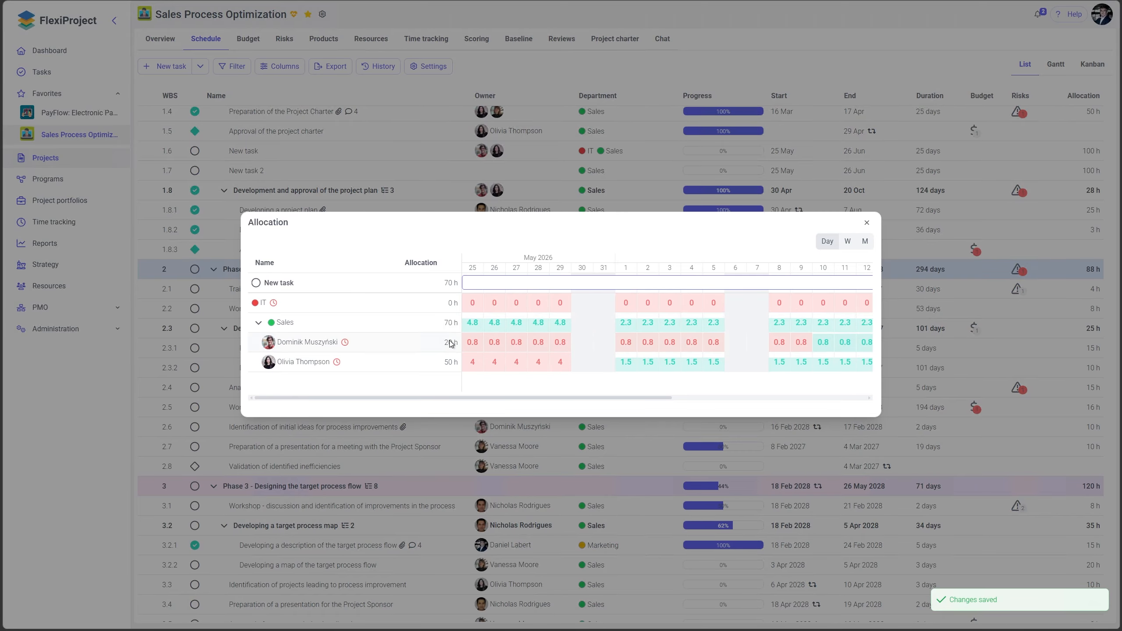
click(451, 366)
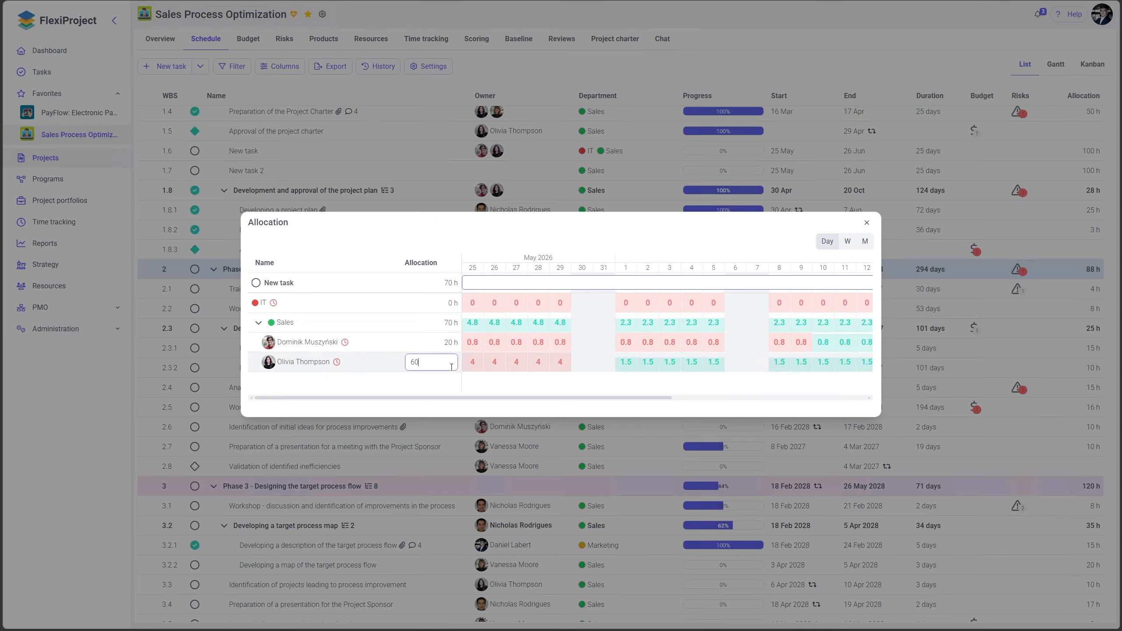
key(Return)
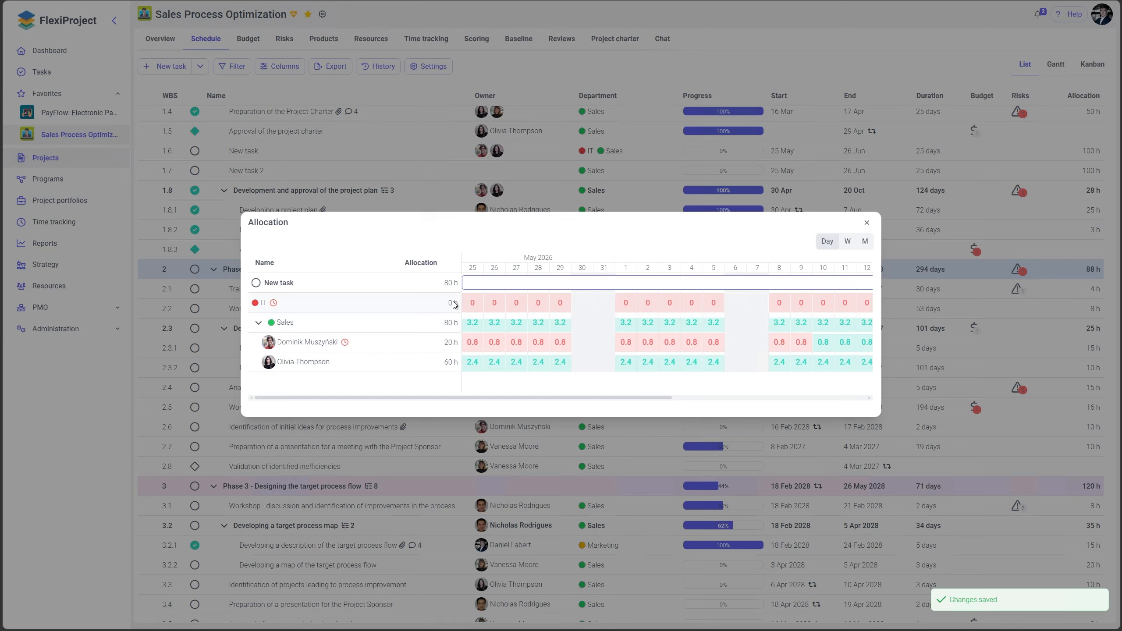
Allocate 20 h of New task to the IT department and close the allocation breakdown
click(454, 303)
text(20)
key(Return)
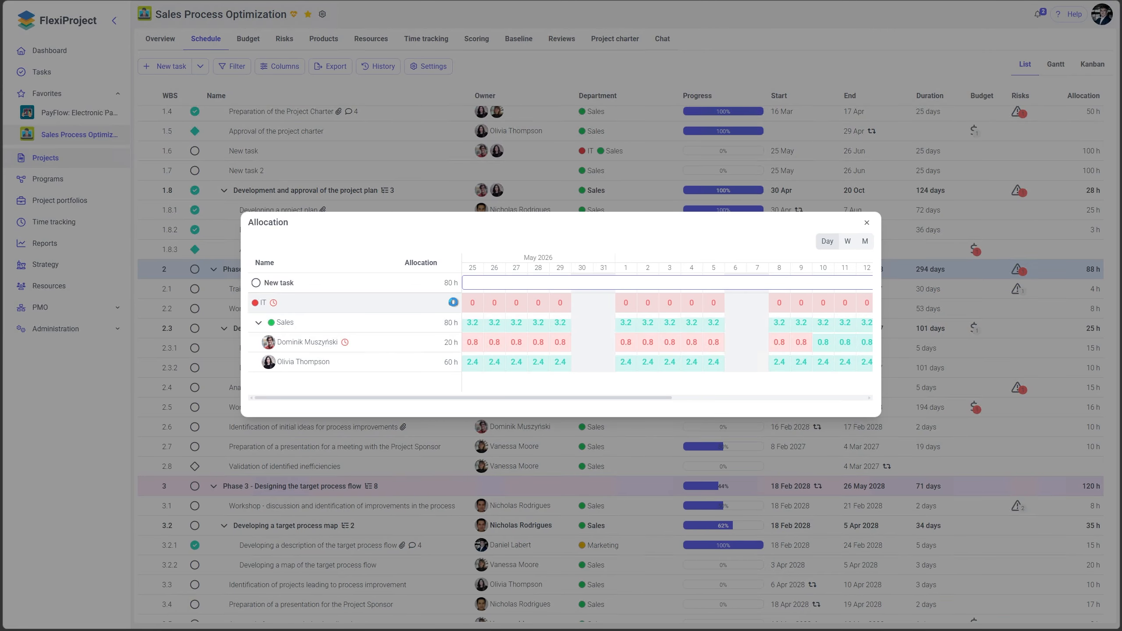
click(867, 222)
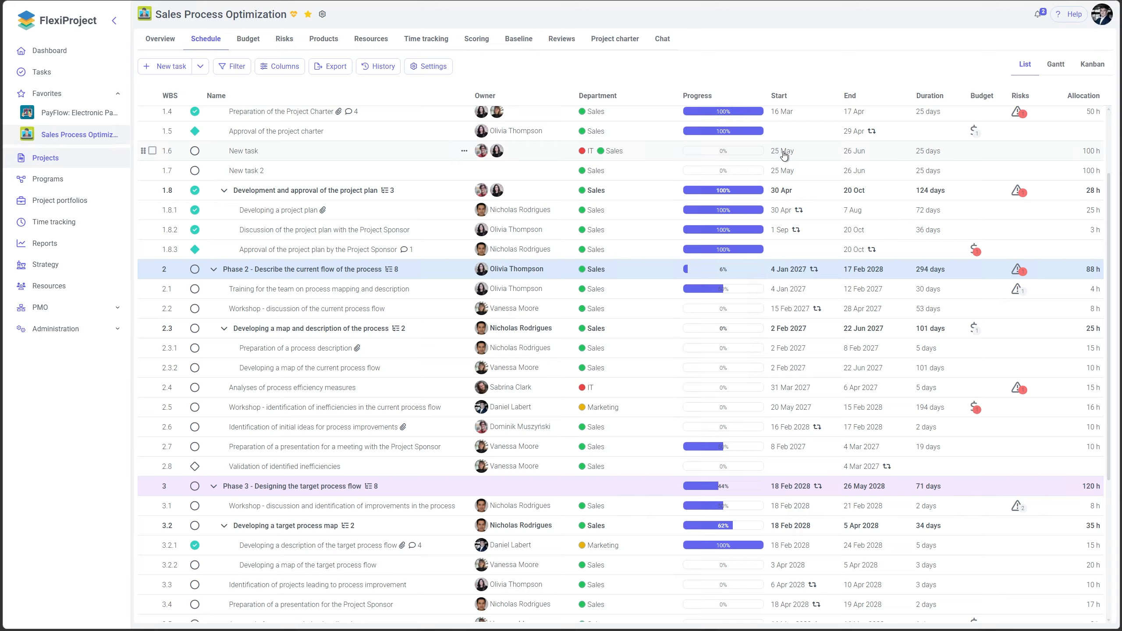
Move New task's start date to 1 June 2026 and reopen its allocation breakdown to check the distribution
click(813, 155)
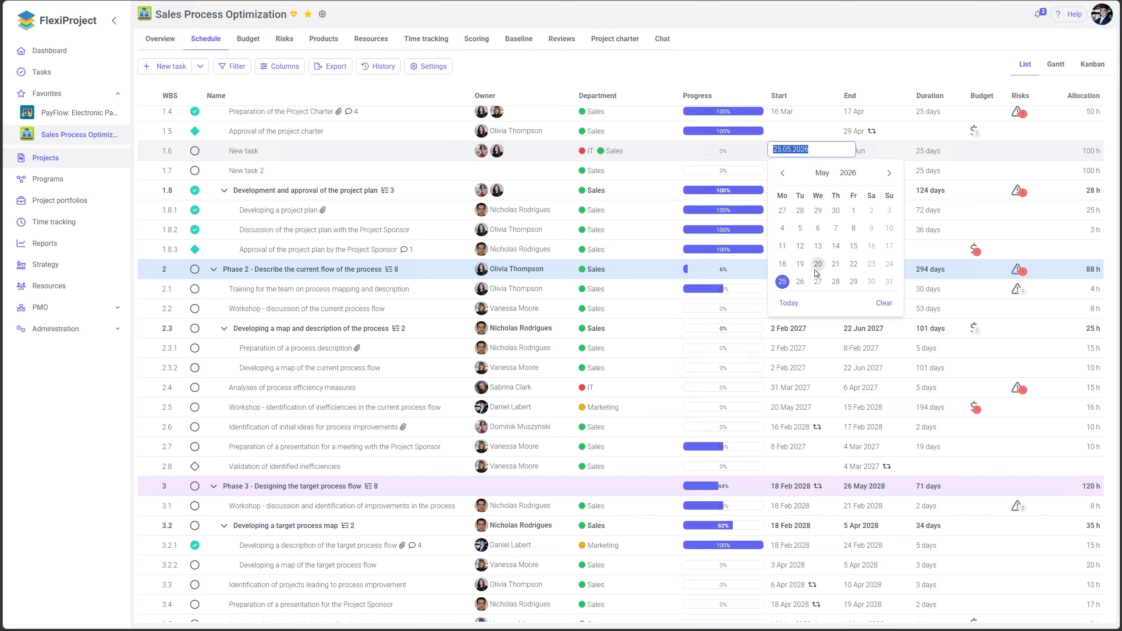
click(890, 174)
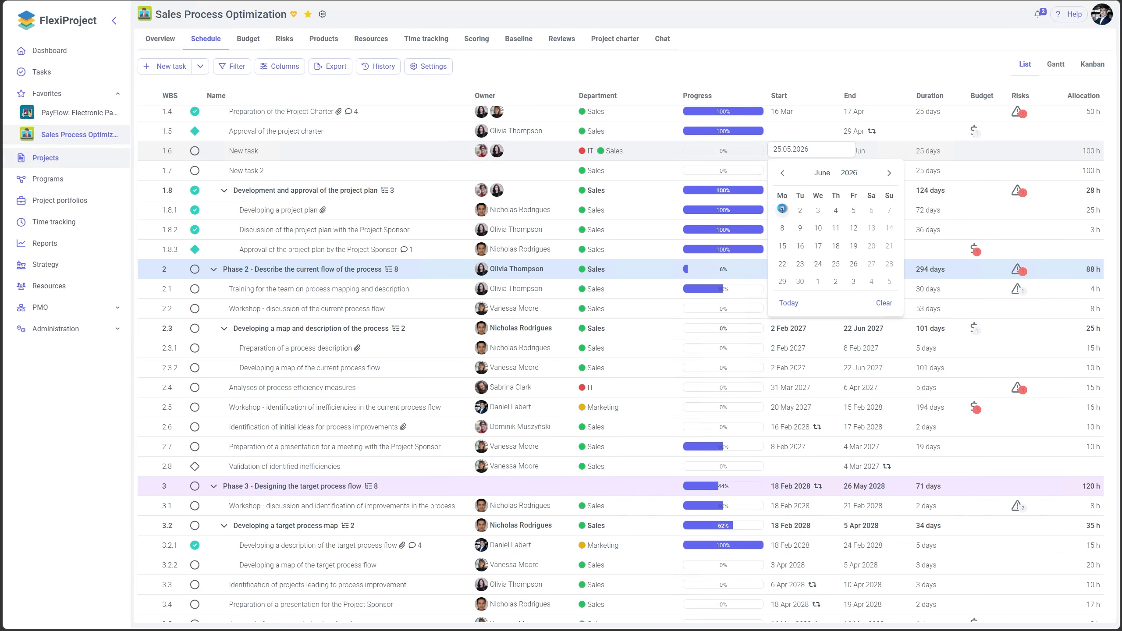
click(782, 210)
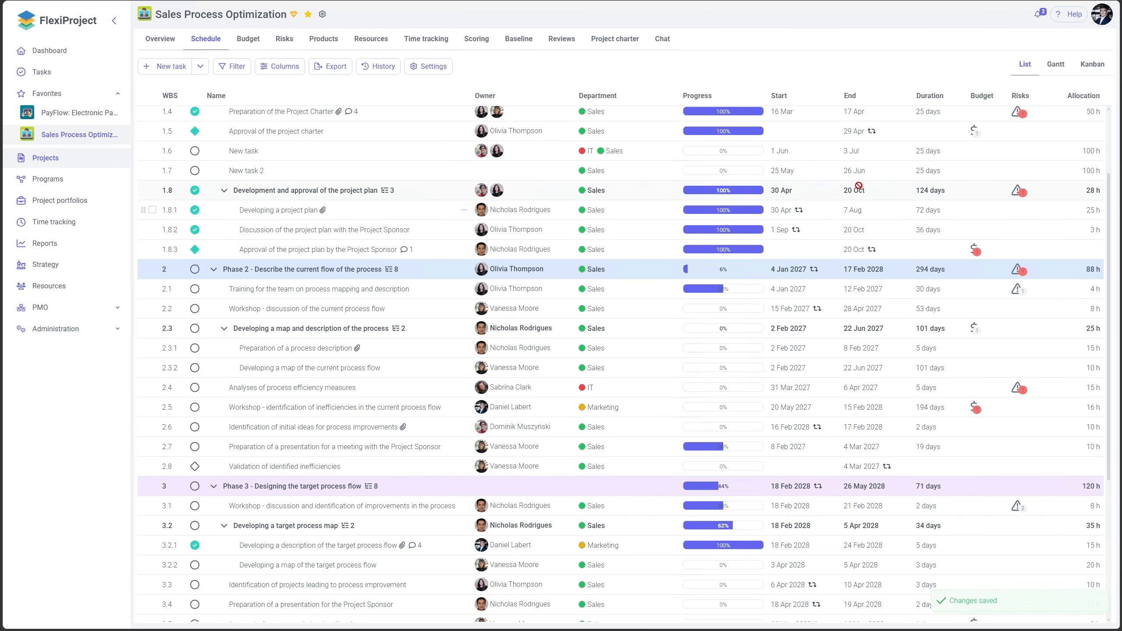
click(1091, 155)
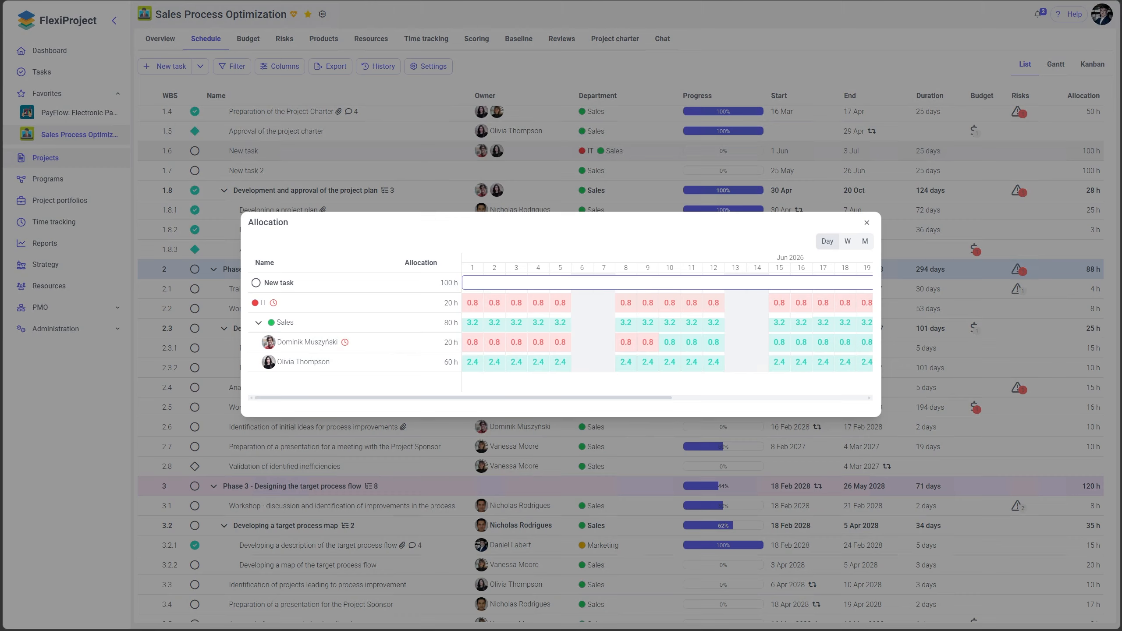
In the global resource overview, look at the display settings and switch the allocation timeline to days
click(51, 293)
click(51, 293)
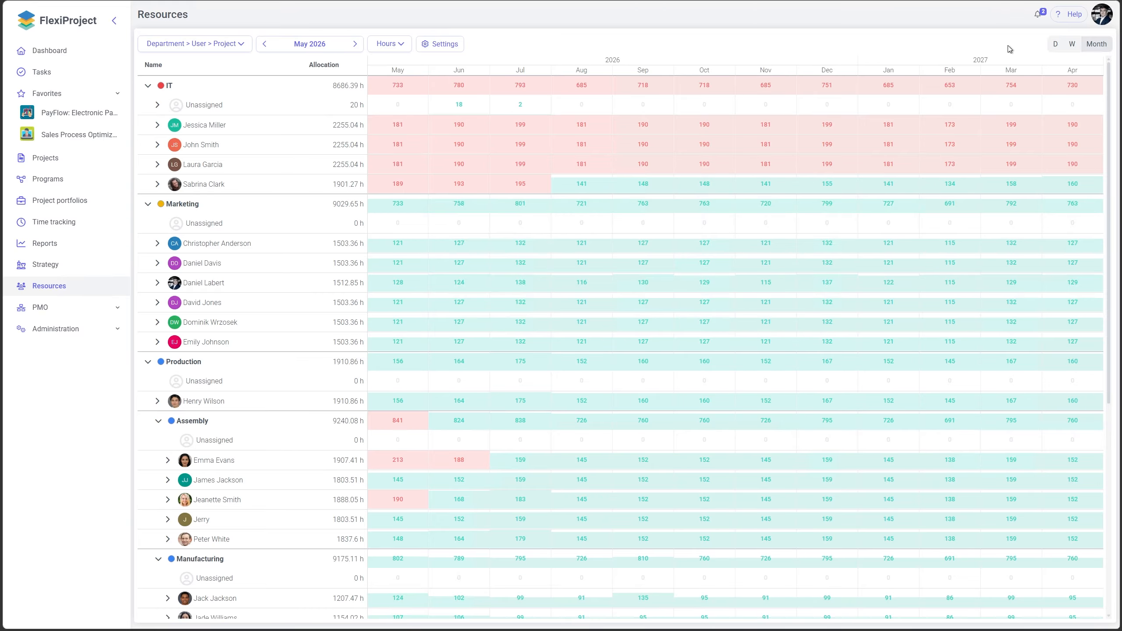
click(436, 44)
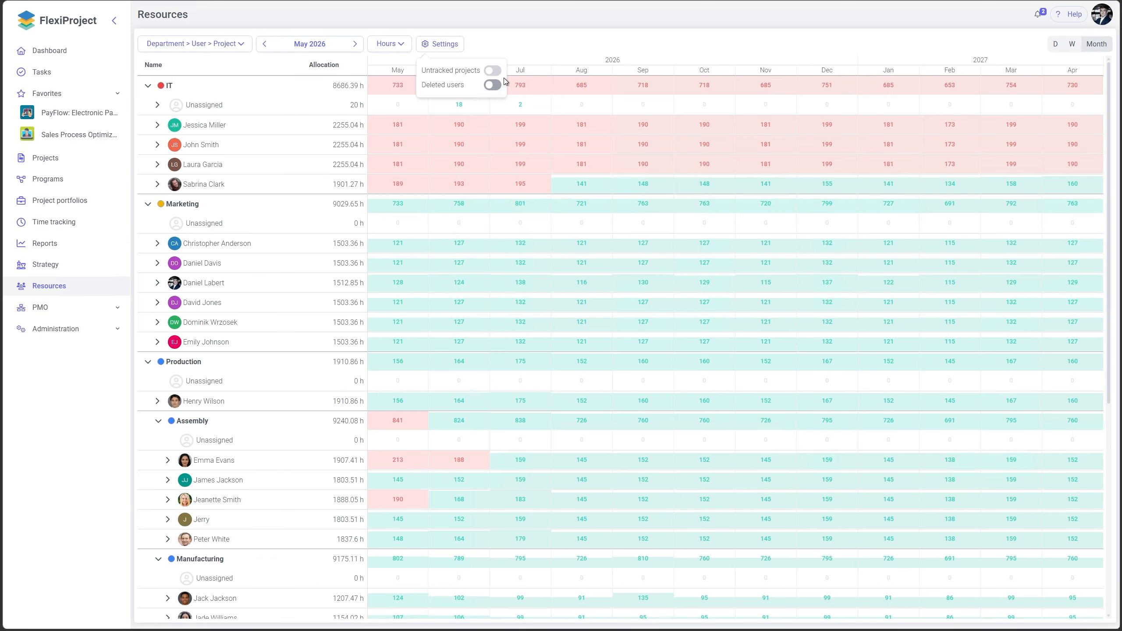
click(550, 51)
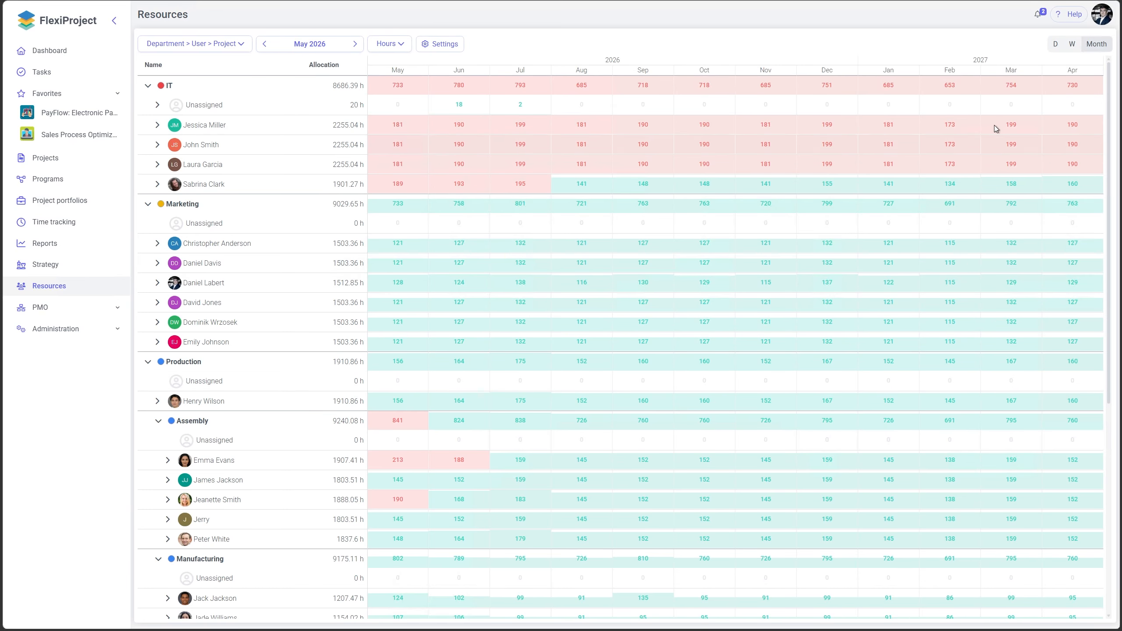
click(1056, 44)
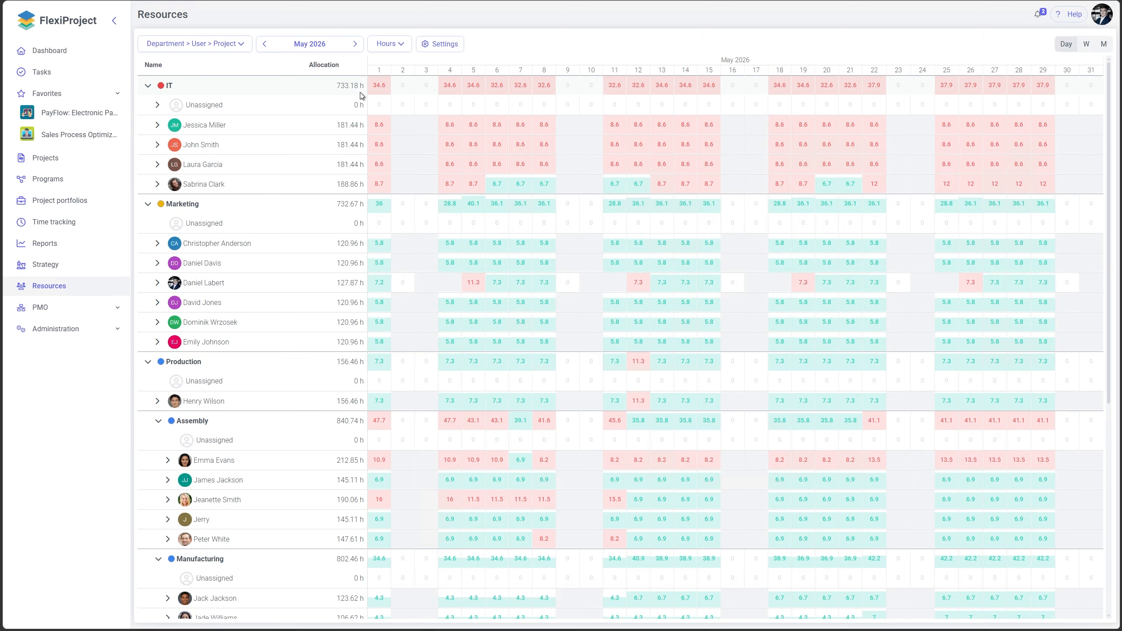
Add a capacity period from 1 June to 31 December 2026 for the last member listed in the IT department
click(332, 186)
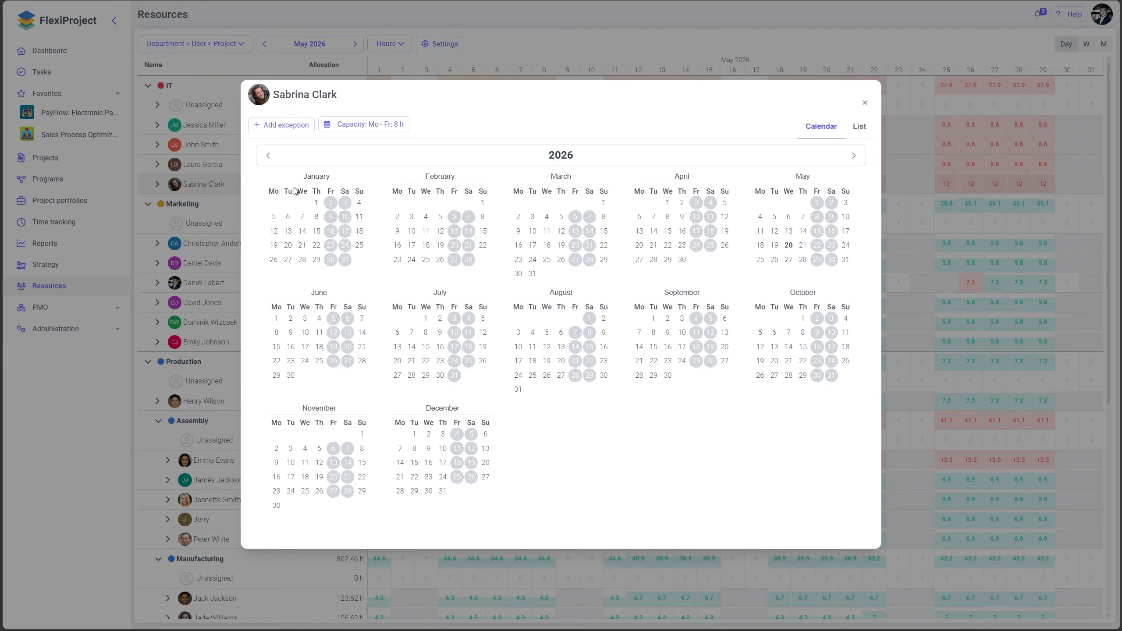
click(367, 125)
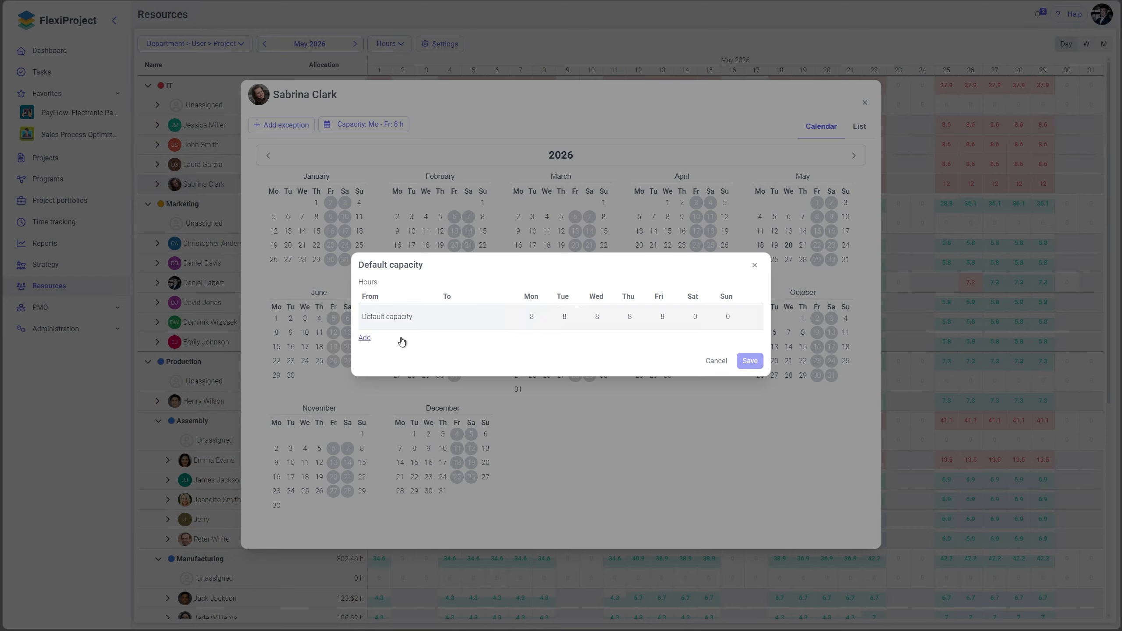
click(366, 337)
click(392, 331)
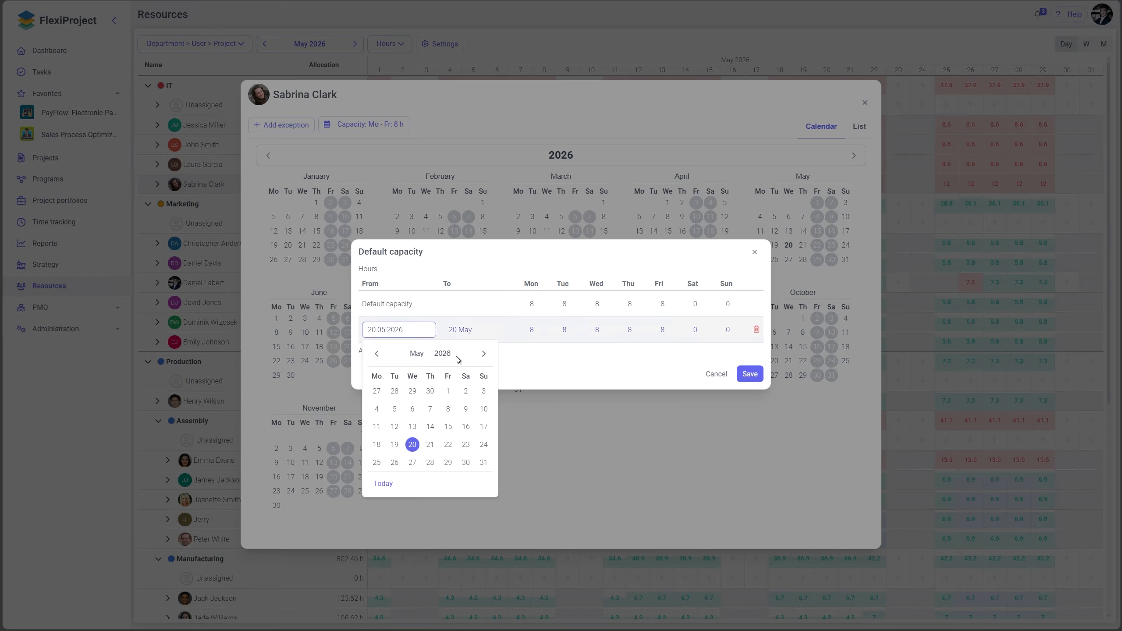
click(484, 355)
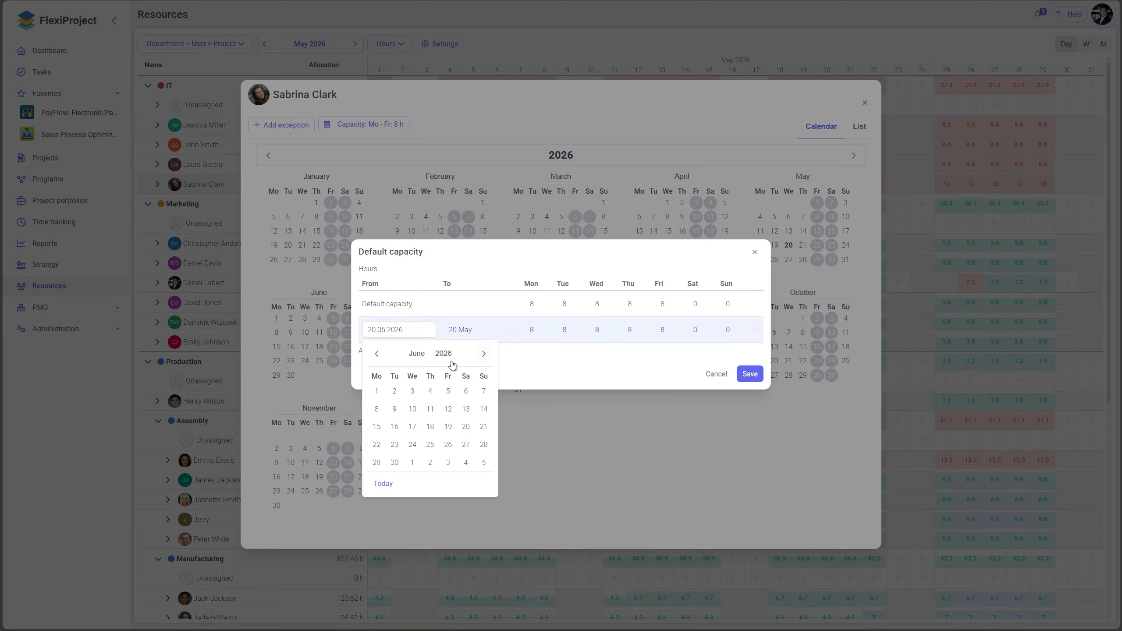
click(377, 391)
click(478, 332)
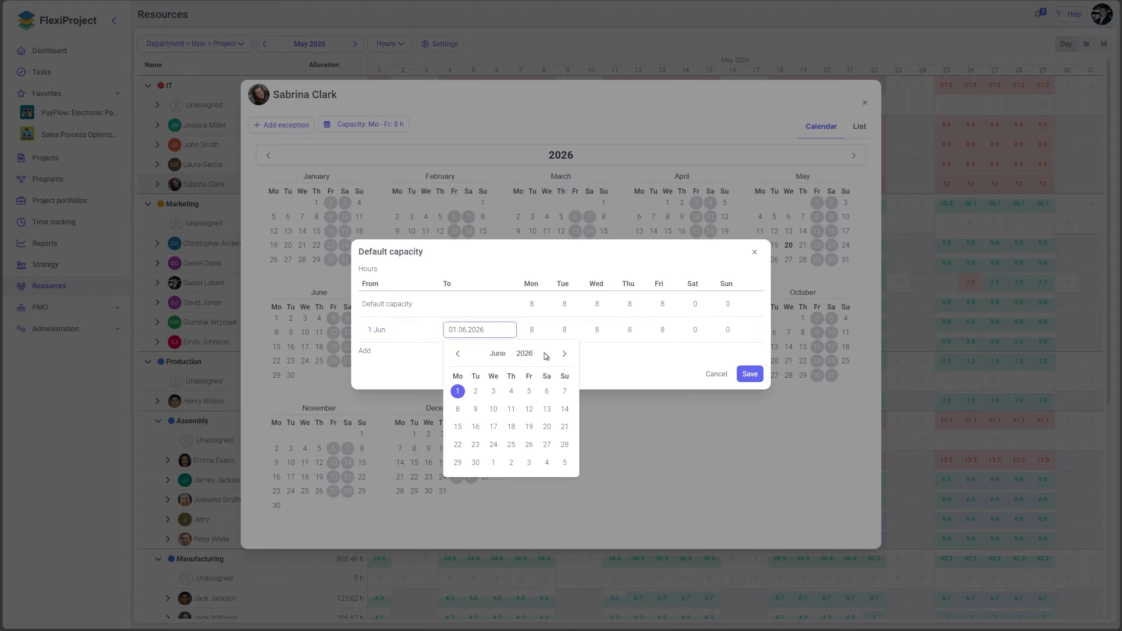
click(564, 354)
click(564, 353)
click(564, 354)
click(564, 354)
click(564, 353)
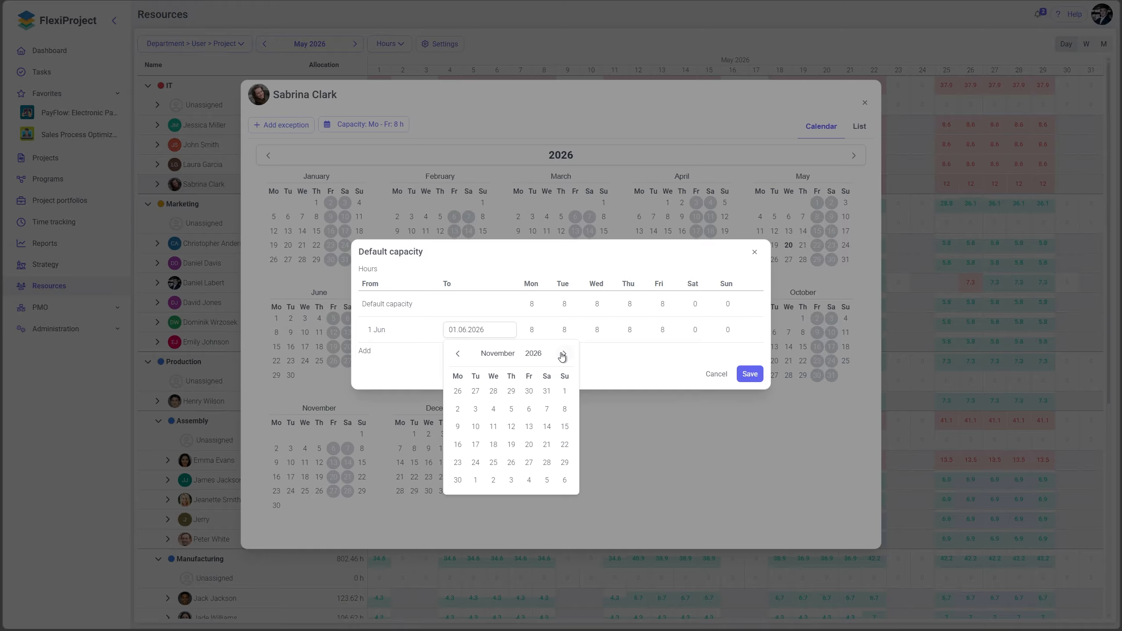
click(564, 354)
click(511, 462)
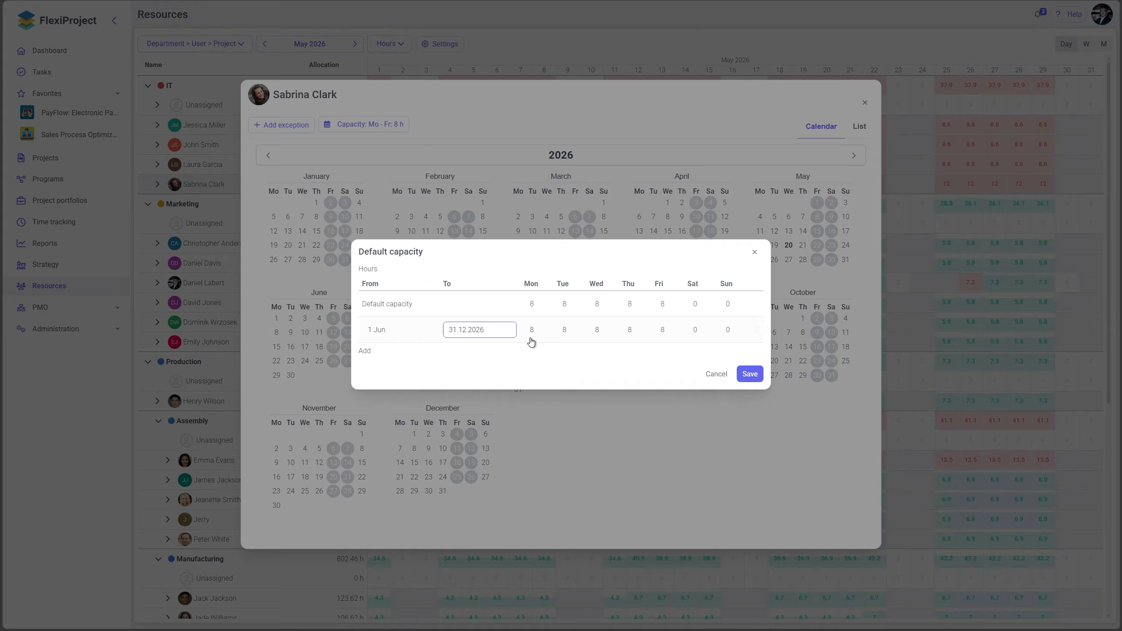
Set the new period's capacity to 4 hours for each day from Monday to Friday, save it and close the member's calendar
click(532, 330)
text(4)
click(558, 331)
text(4)
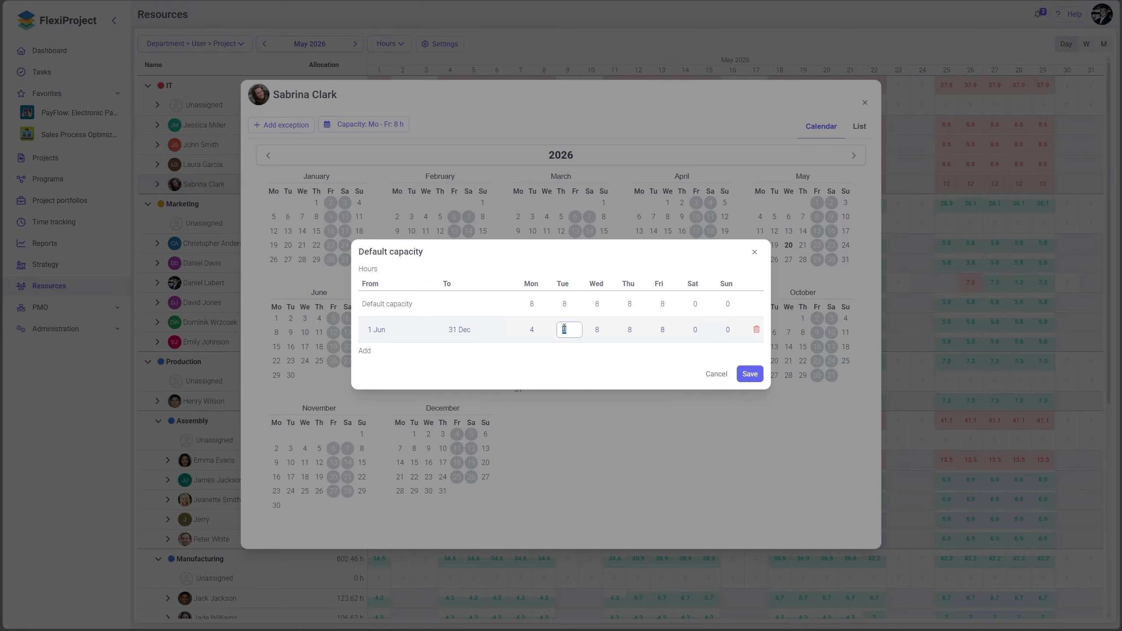
click(599, 330)
text(4)
click(635, 336)
text(4)
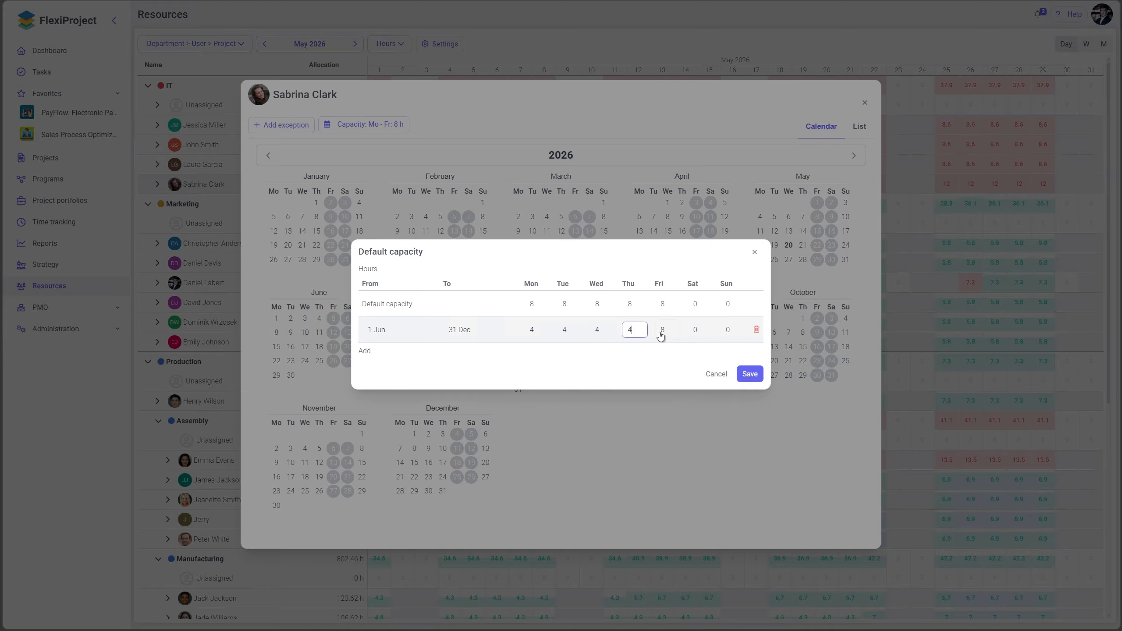
click(663, 331)
text(4)
click(666, 256)
click(750, 375)
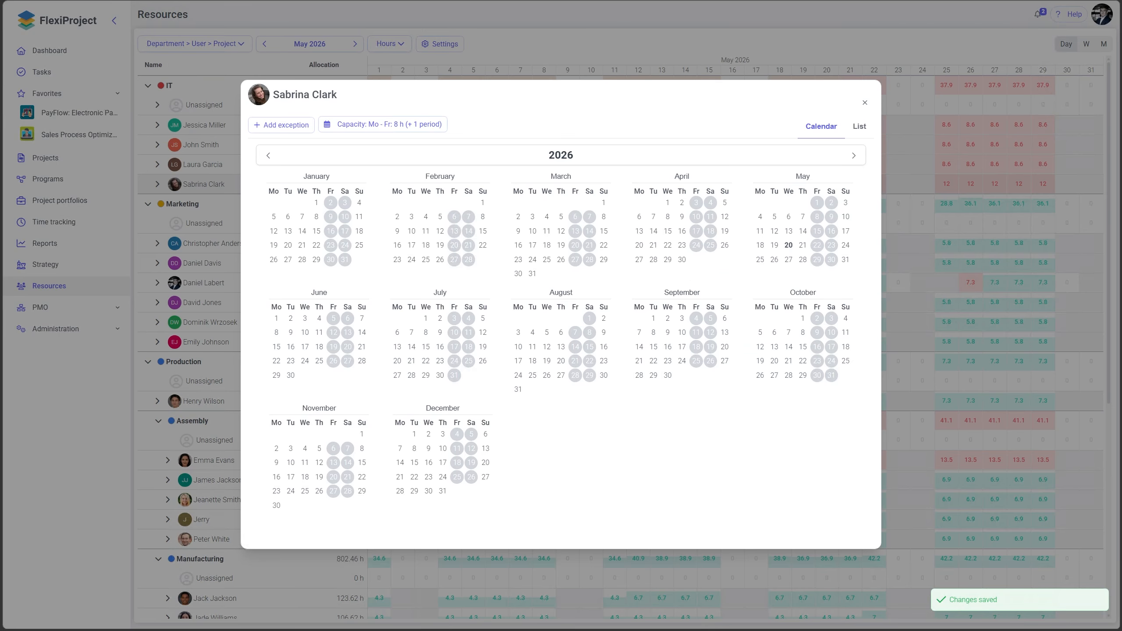
click(866, 104)
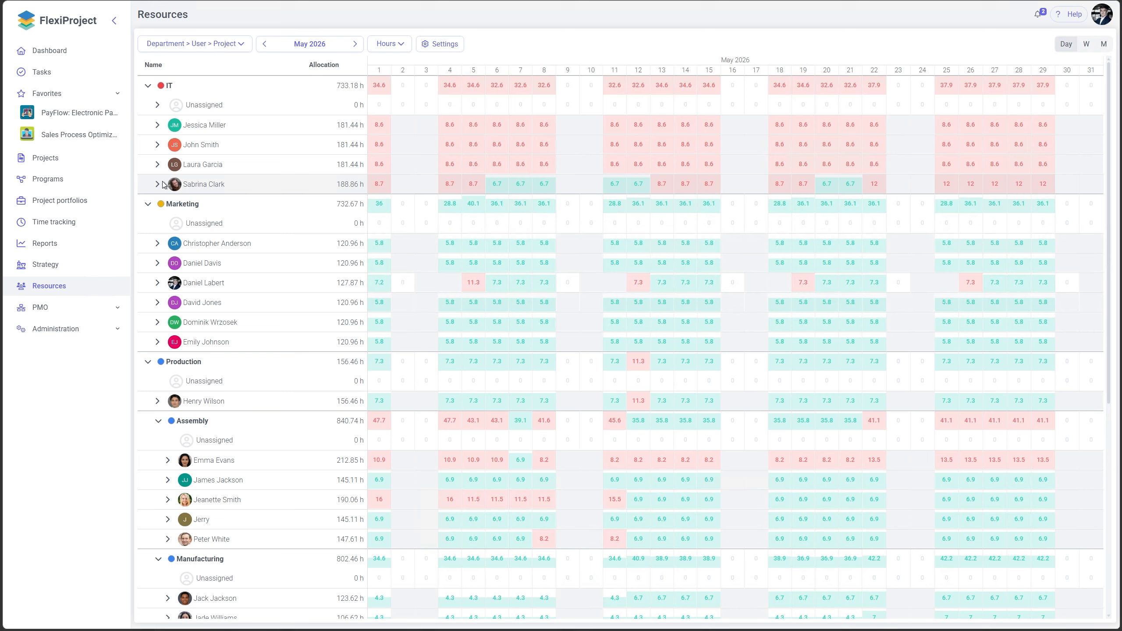
Open the Strategic Portfolio's project list and show its filters, including the one for workspaces
click(70, 203)
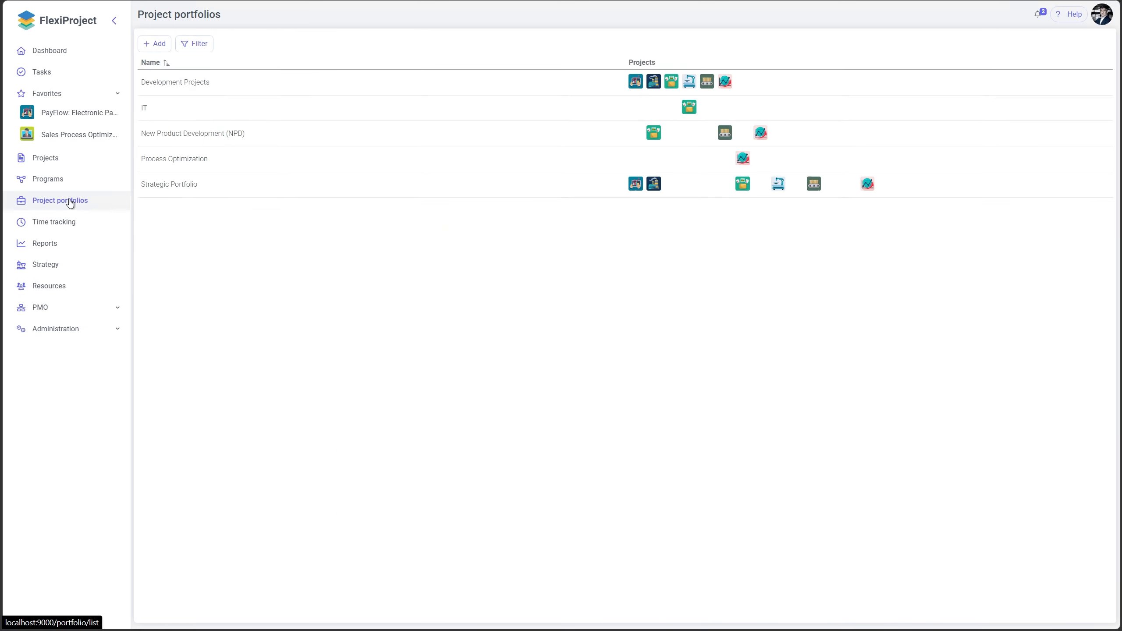
click(171, 185)
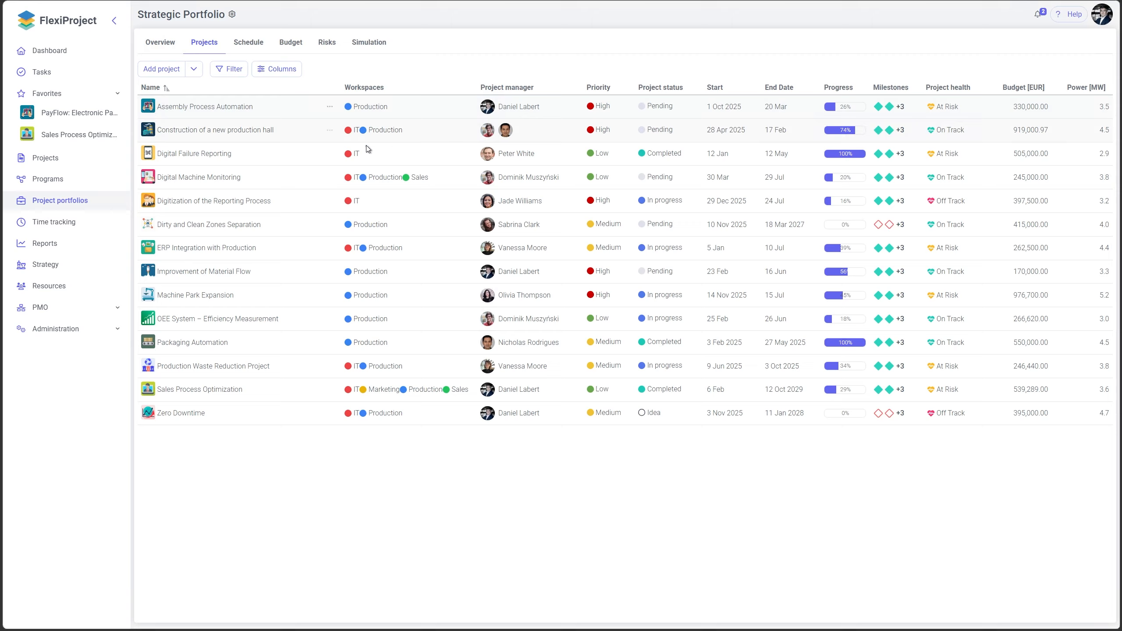
click(228, 69)
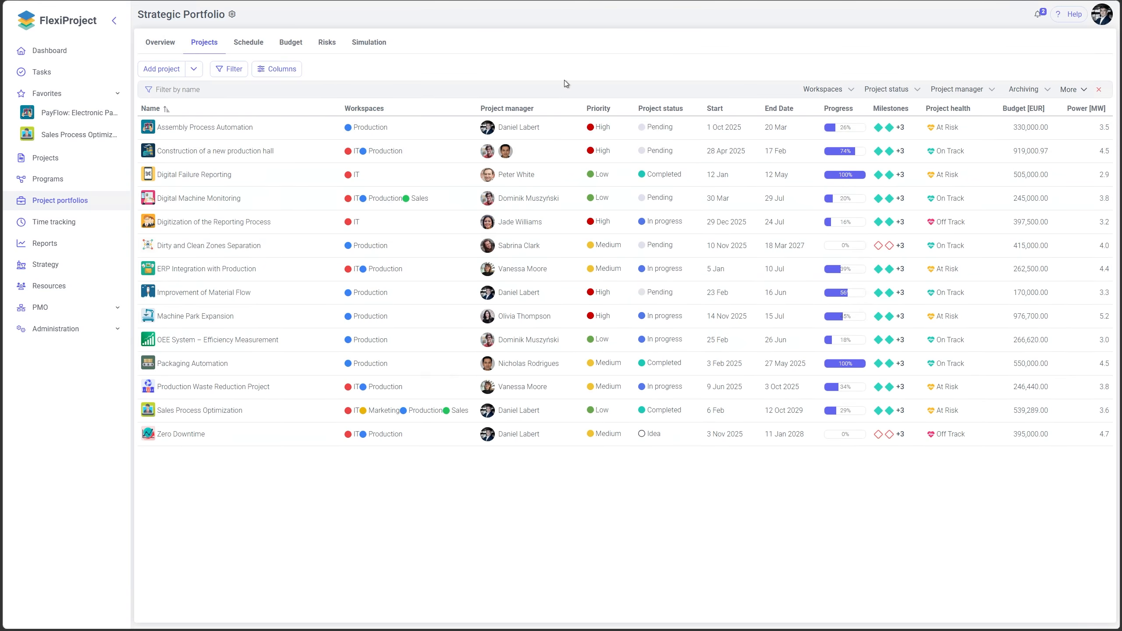
click(840, 99)
Examine the workspace filter options offered when adding a project to the portfolio, without adding any
click(170, 68)
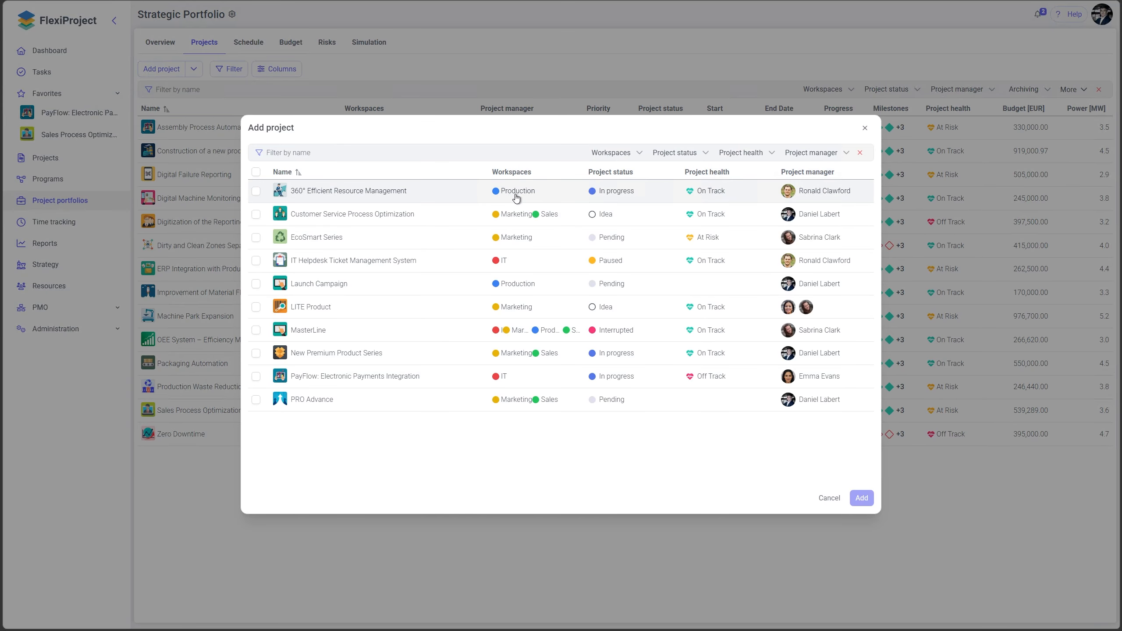
click(637, 152)
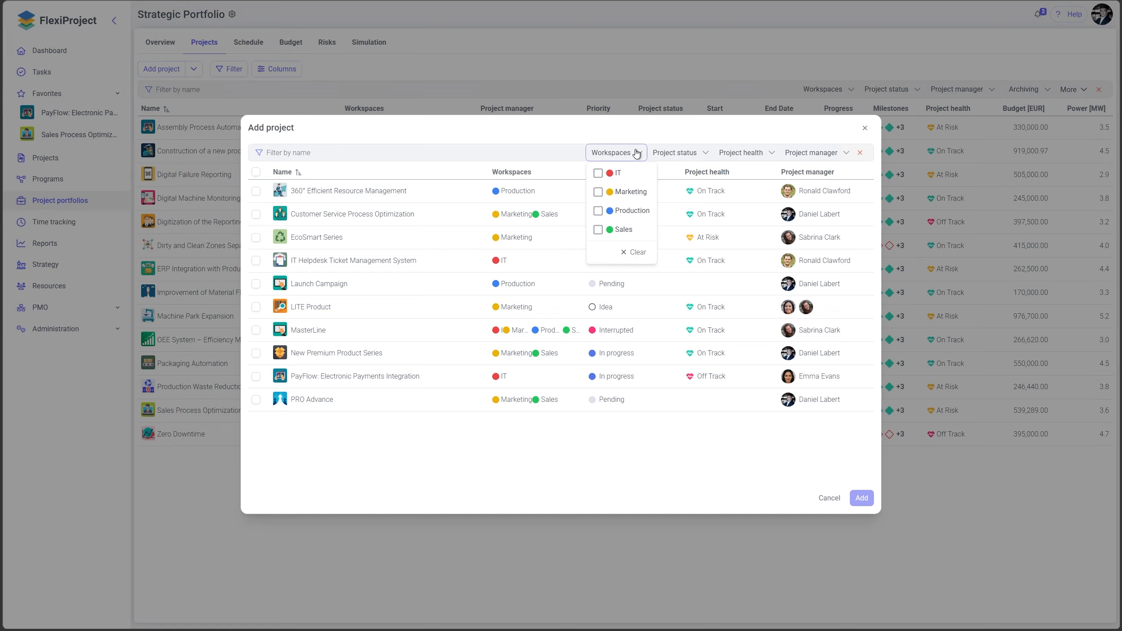
click(863, 130)
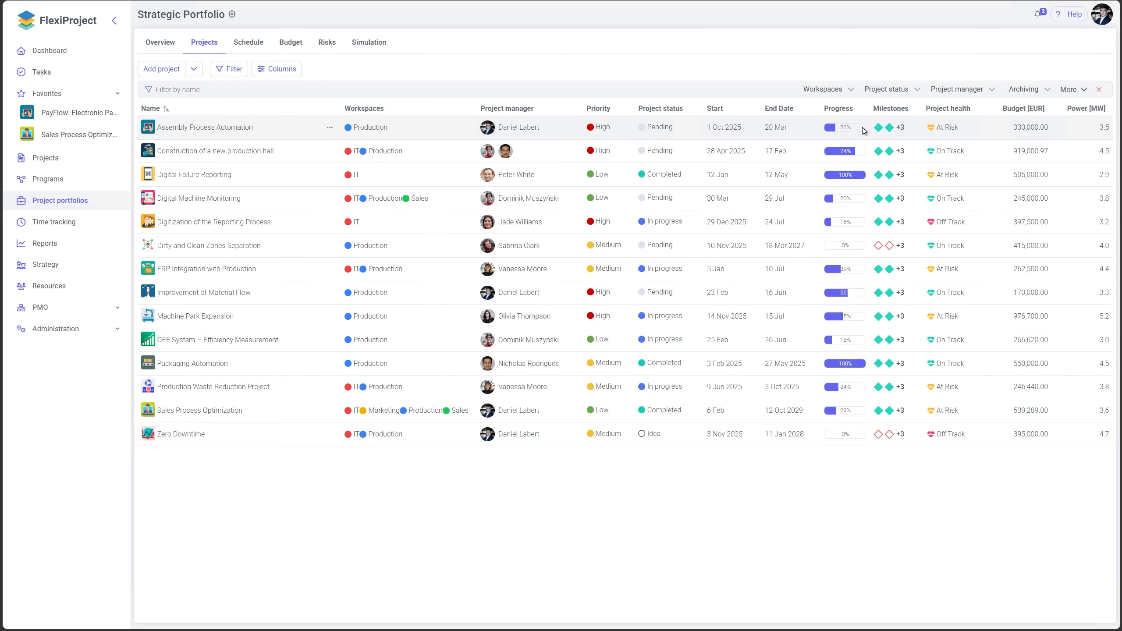
Preview a pie chart of projects grouped by Workspaces for the Strategic Portfolio's overview, and close it without adding it
click(160, 42)
click(164, 68)
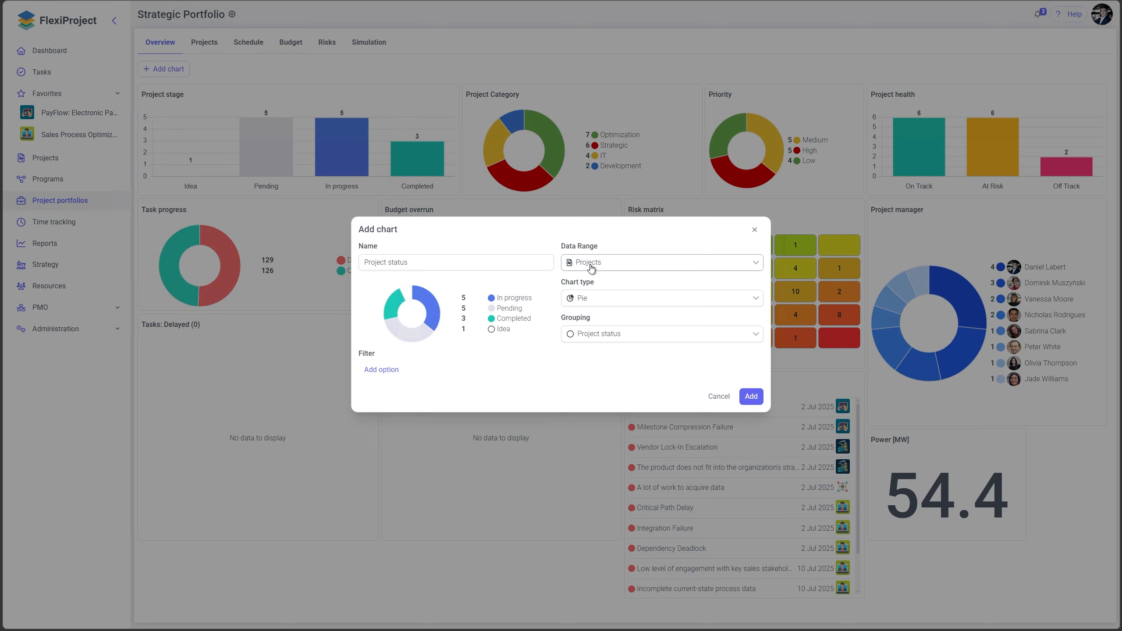
click(595, 338)
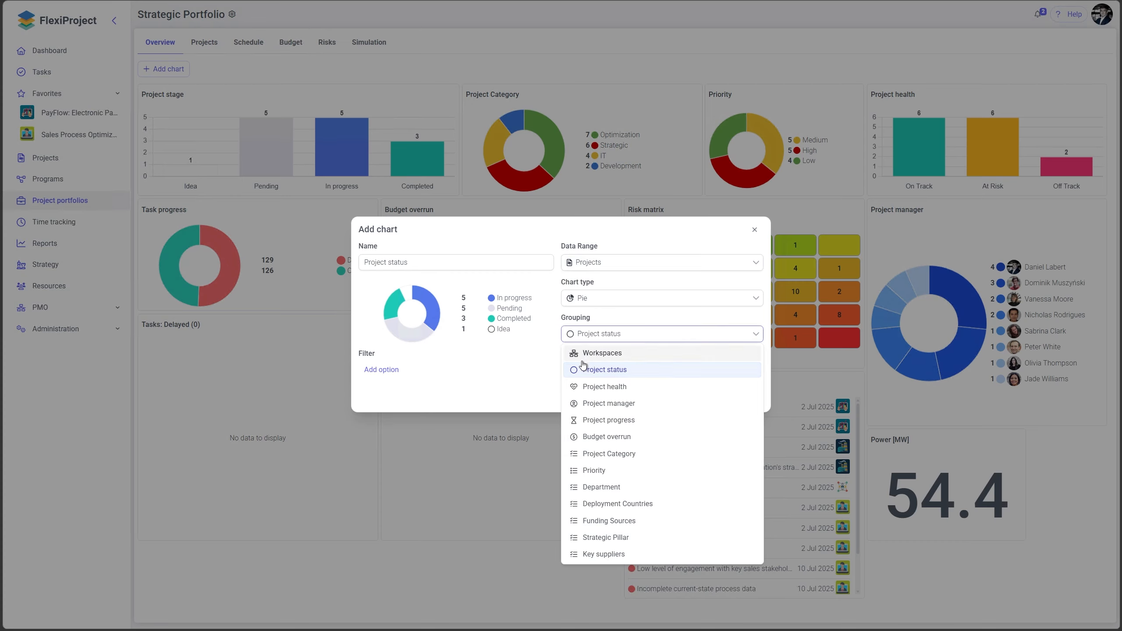
click(601, 354)
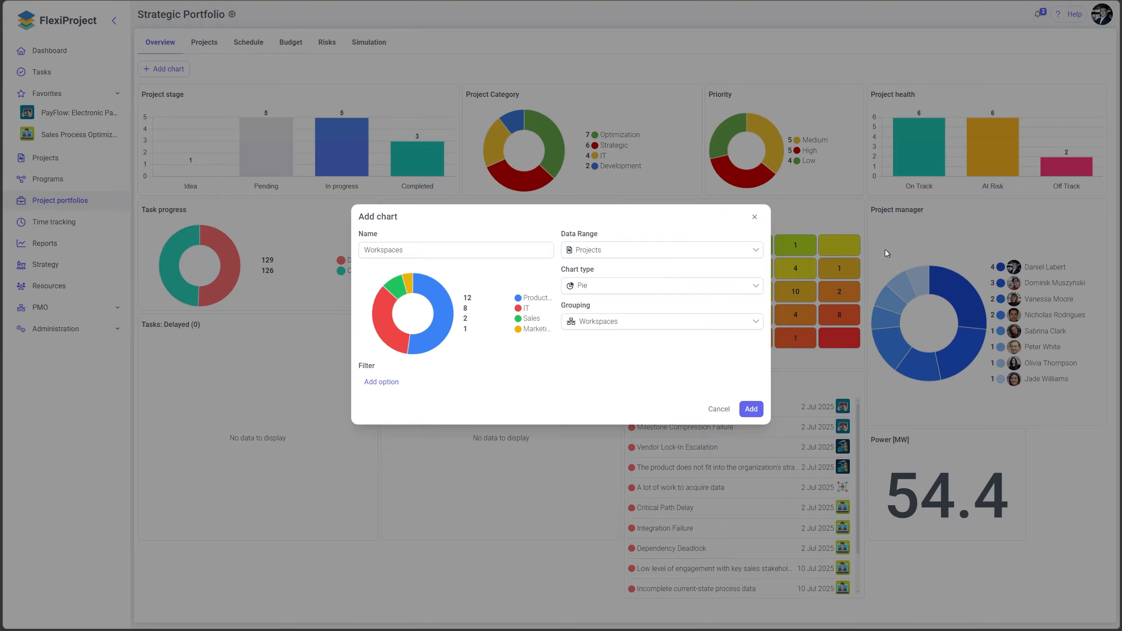
click(748, 219)
Open the system-wide Acceptance settings and switch the required acceptance path off and back on
click(56, 328)
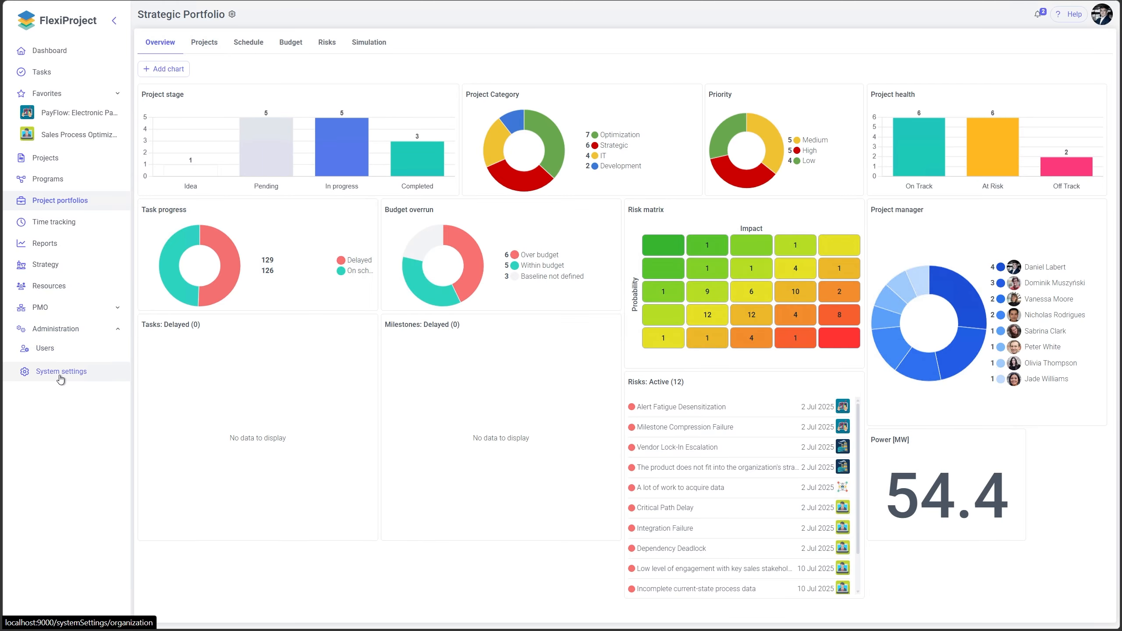
click(60, 372)
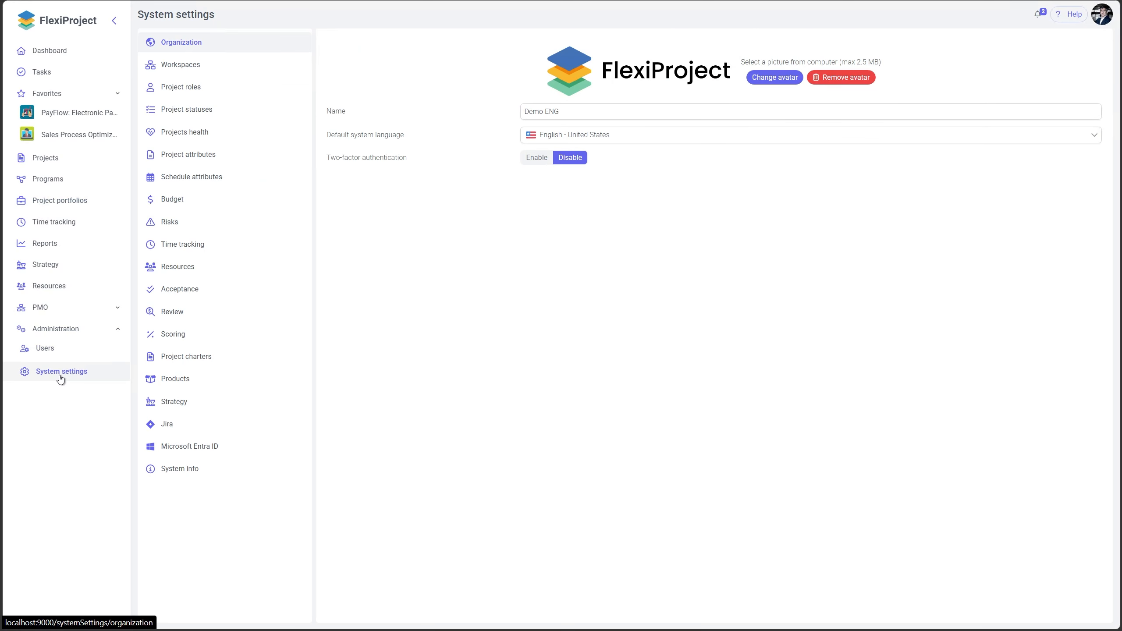
click(174, 298)
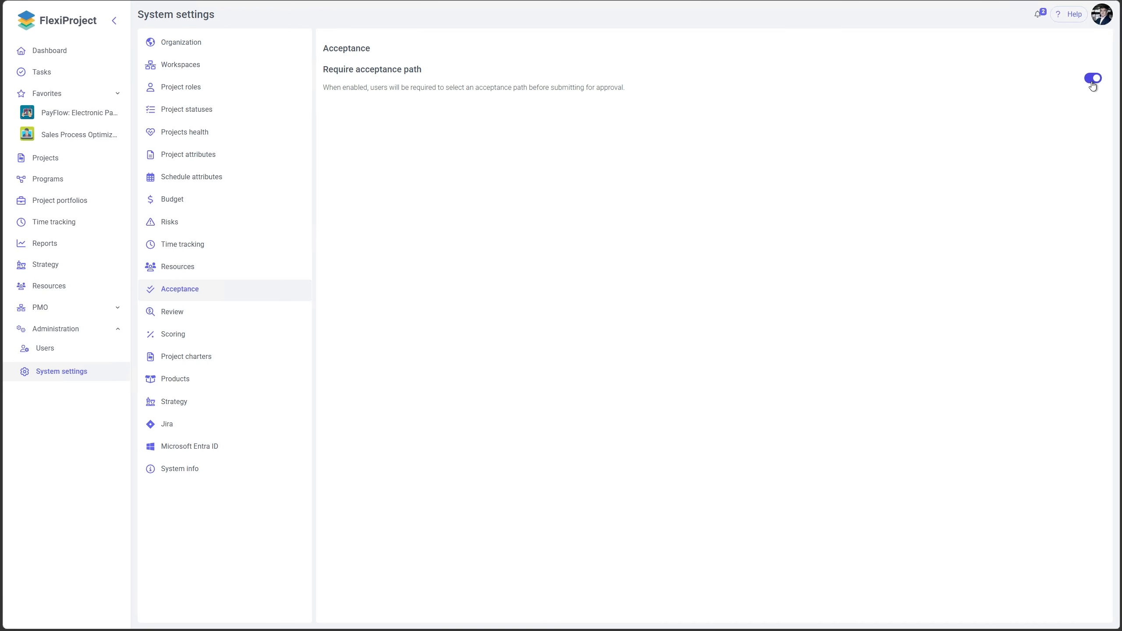
click(1091, 83)
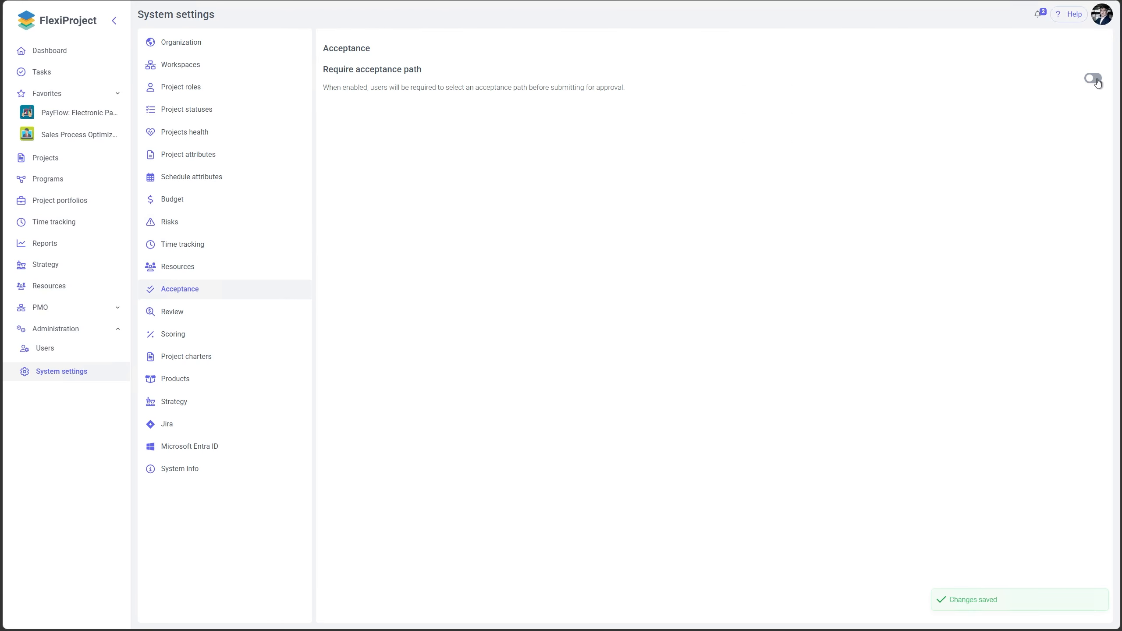
click(1094, 80)
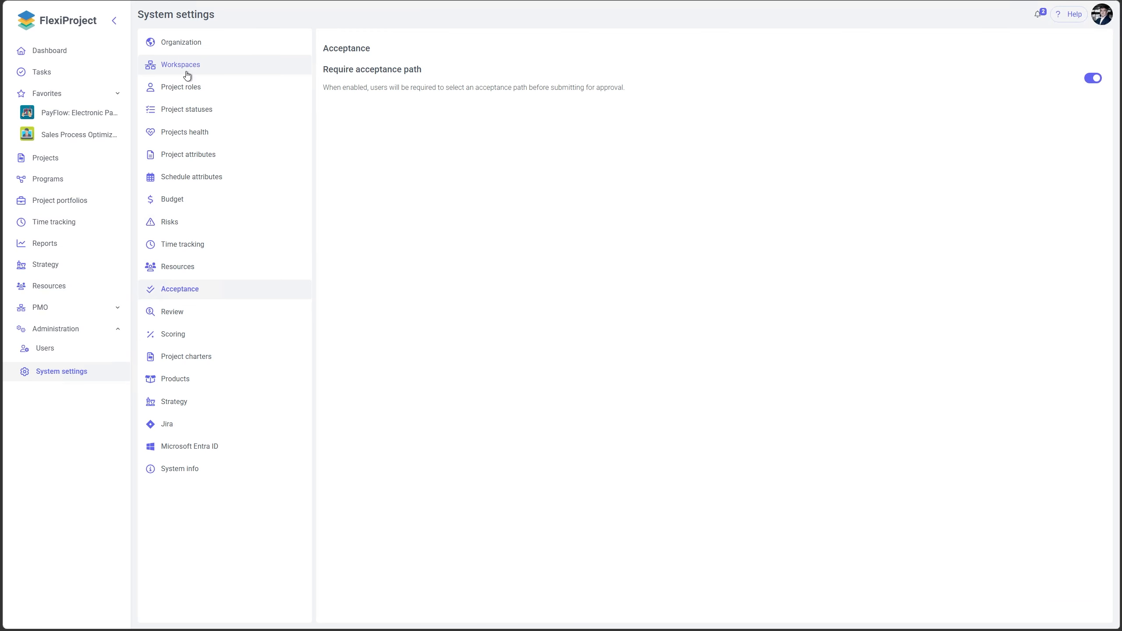
Add a new charter to the Sales Process Optimization project from the Project Charter template, keeping the default name
click(76, 140)
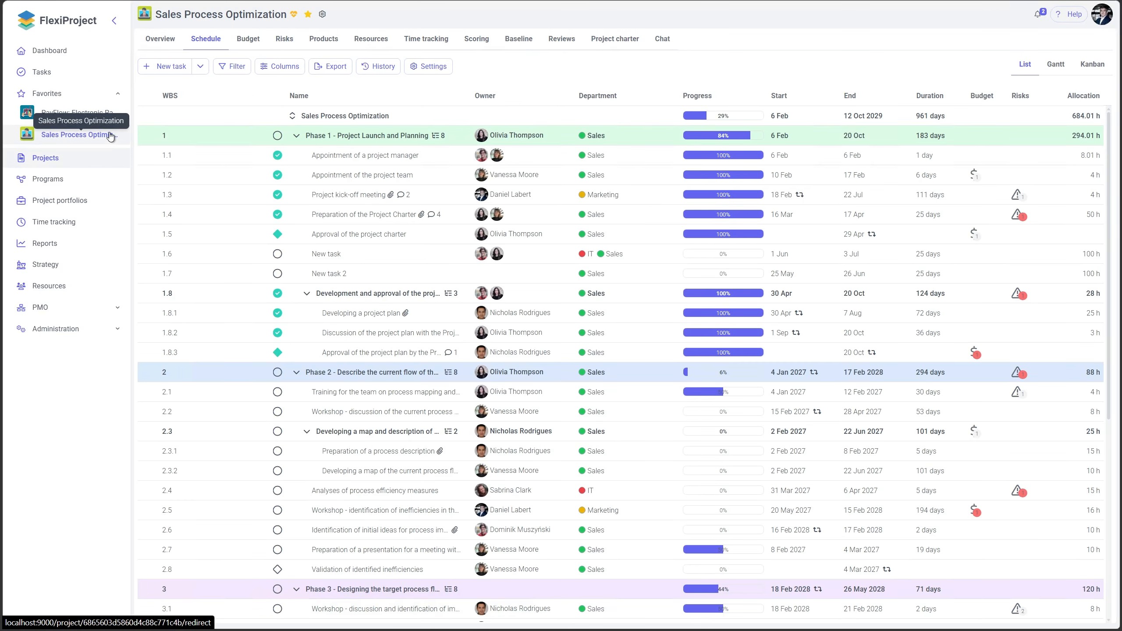
click(622, 43)
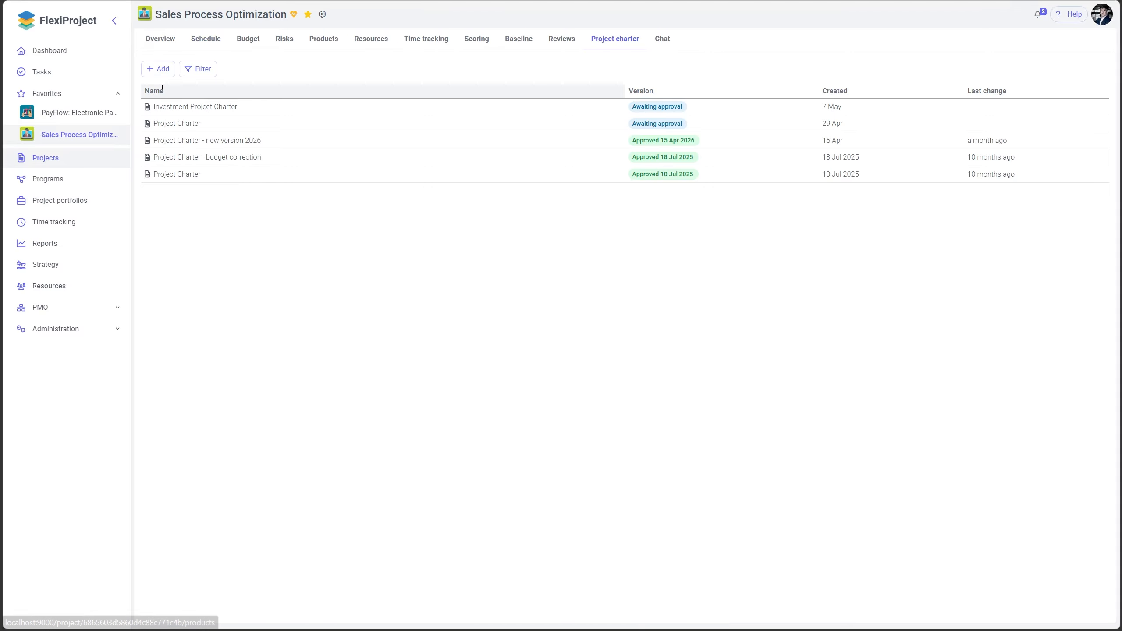
click(163, 71)
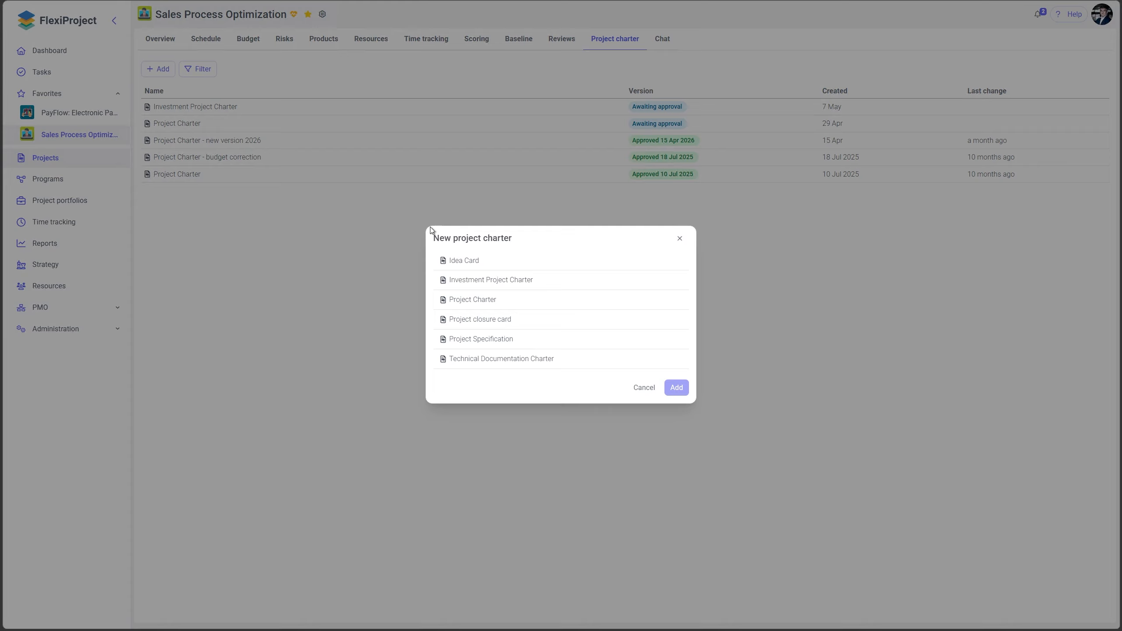
click(469, 300)
click(676, 387)
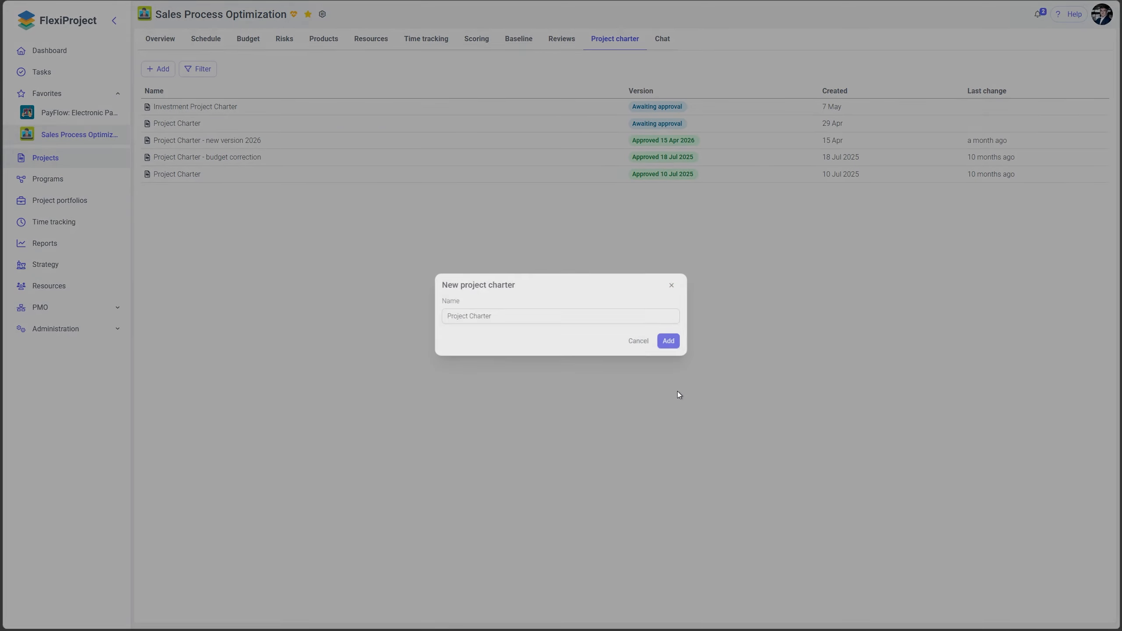
click(671, 343)
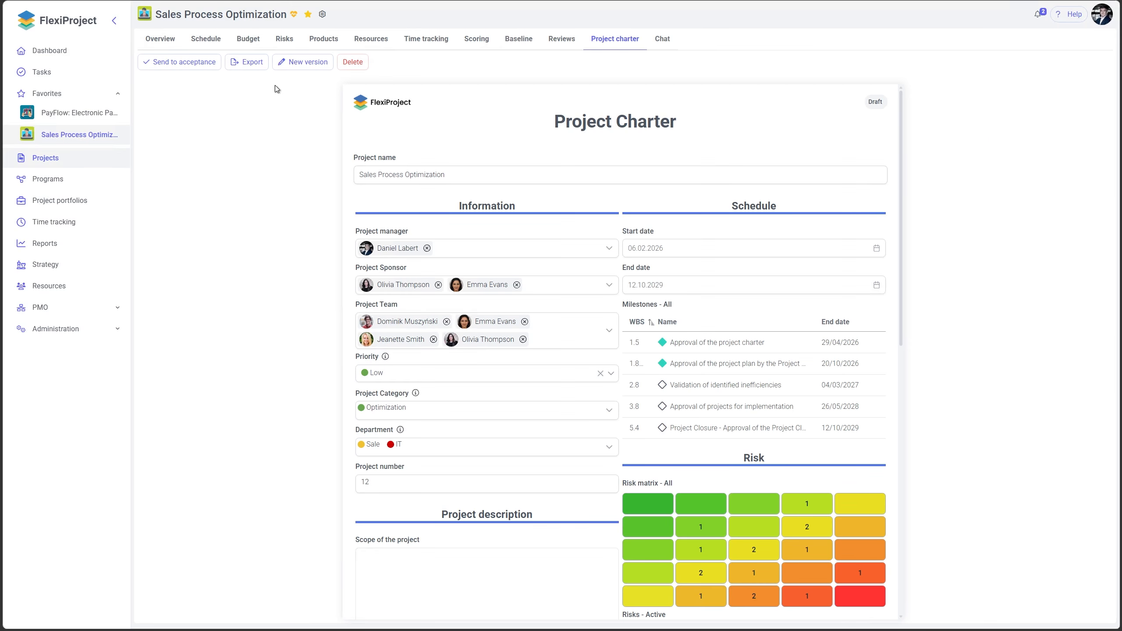
Examine the approval paths offered for sending the draft charter to acceptance, and close the request without sending it
click(199, 66)
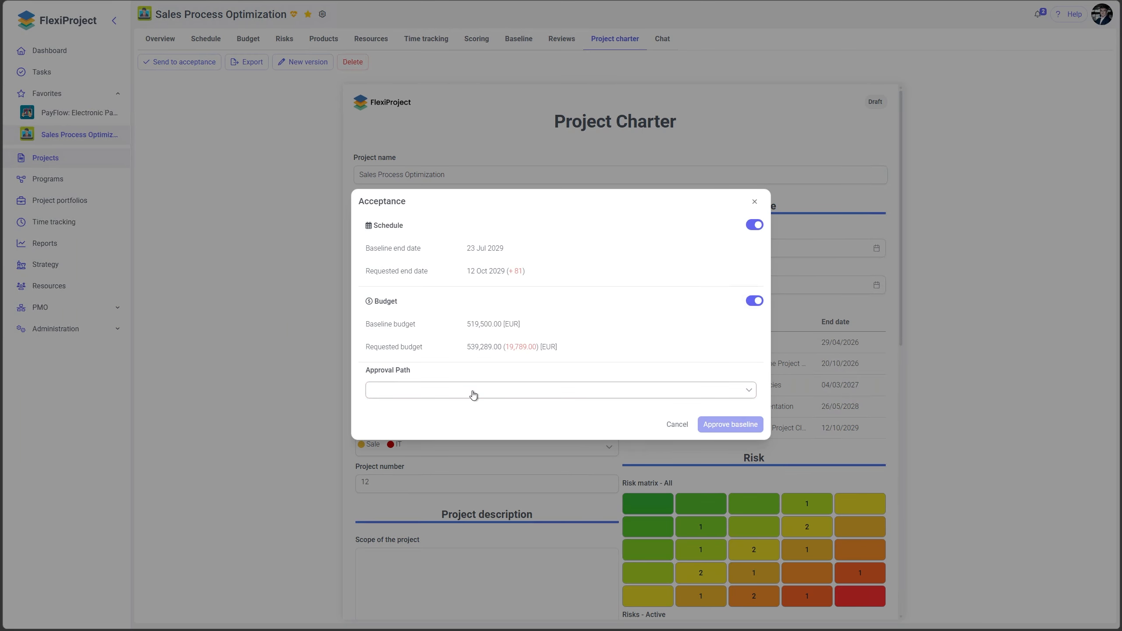
click(473, 395)
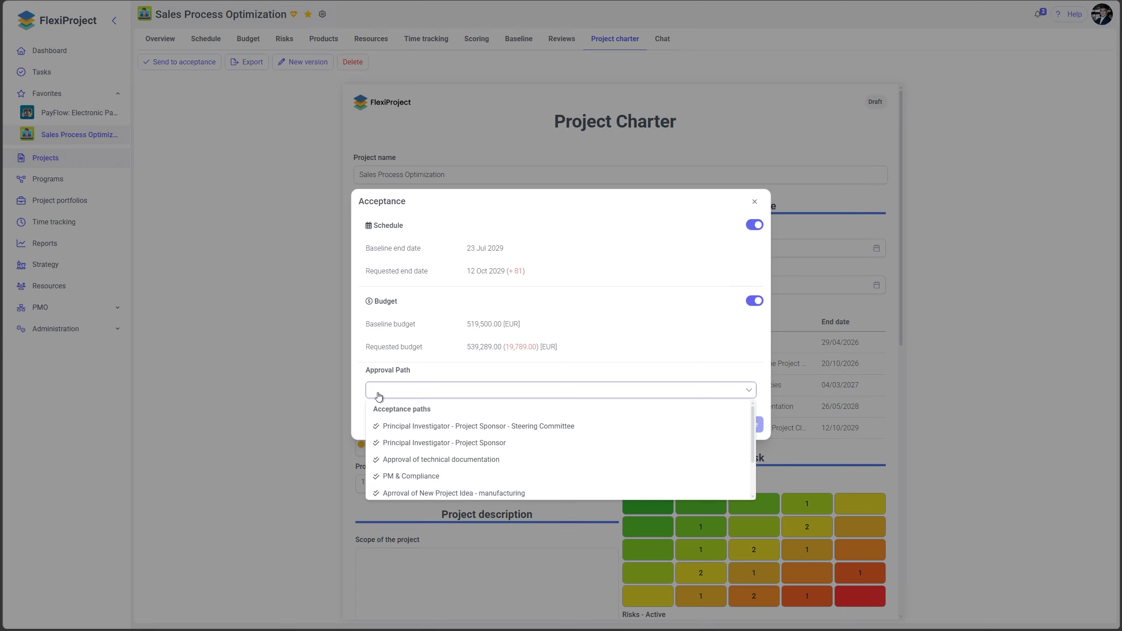
click(755, 204)
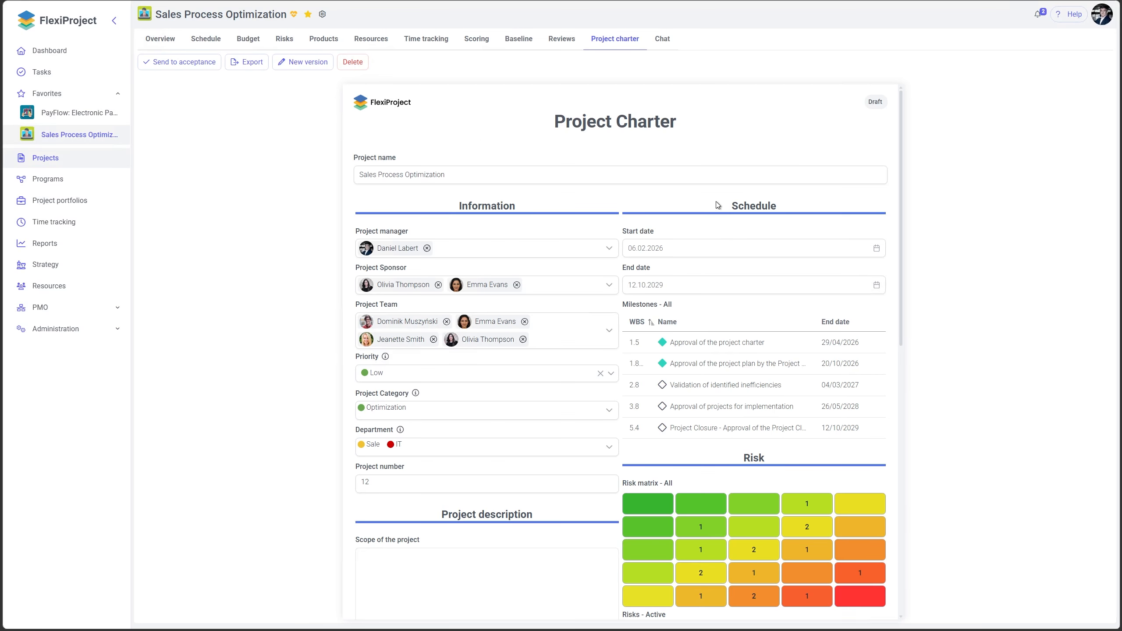
Open the Project Charter approved on 10 Jul 2025 and show its export options with and without acceptance
click(616, 49)
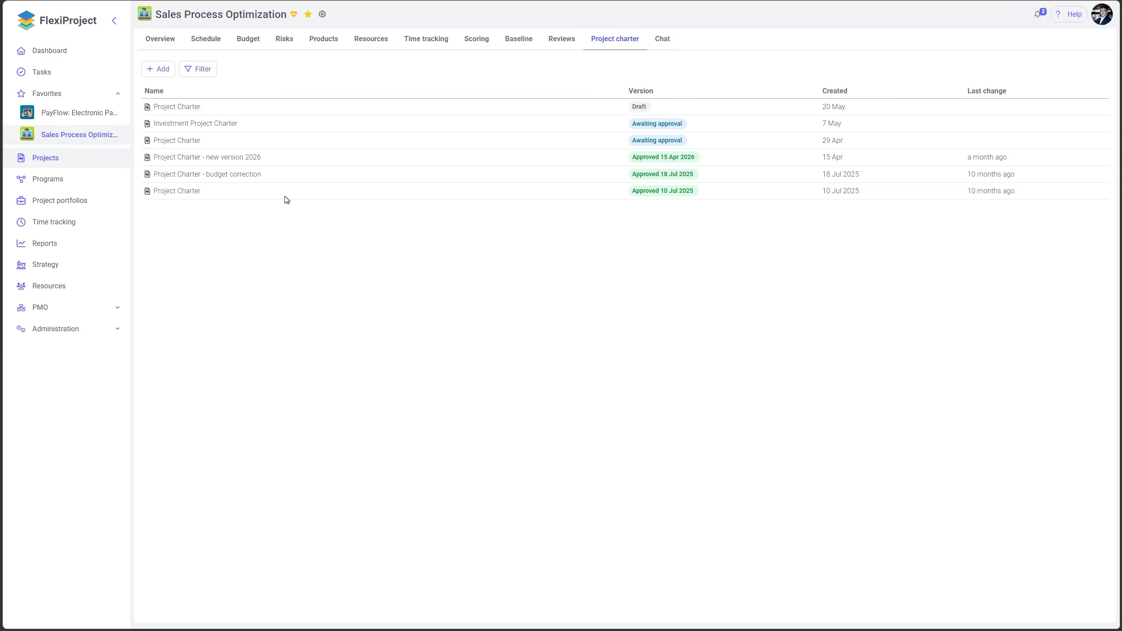
click(190, 192)
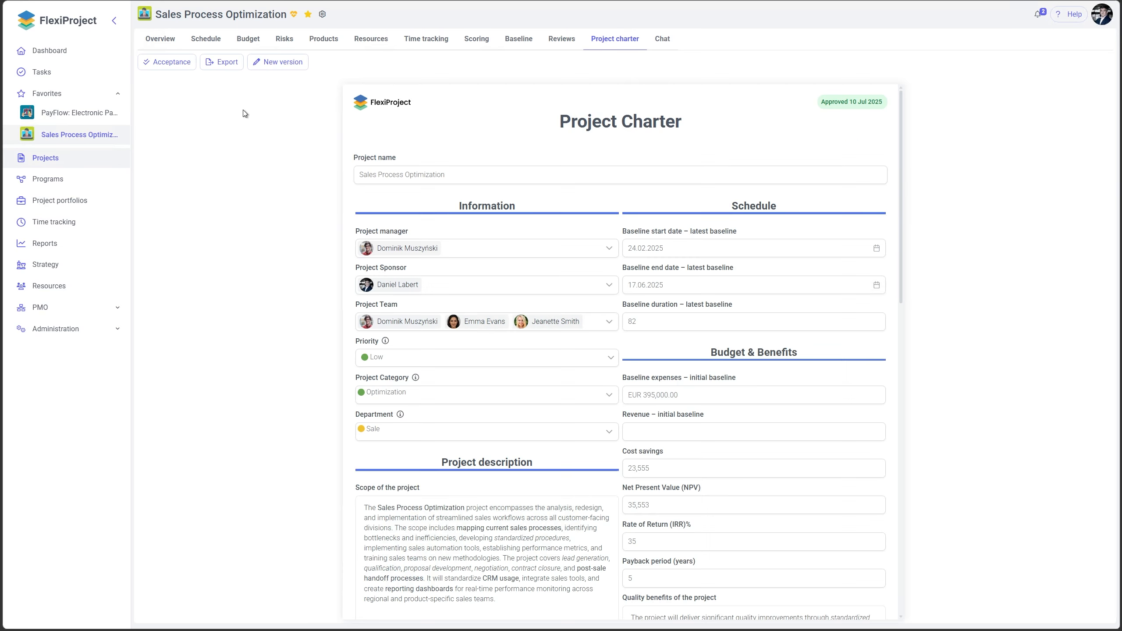
click(226, 68)
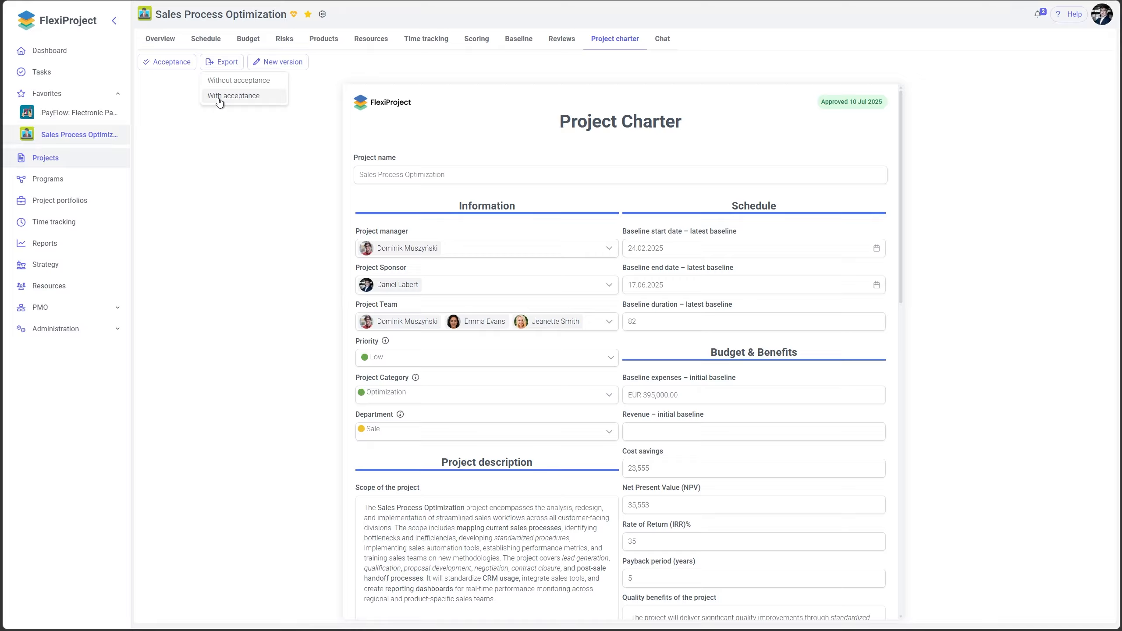
Send the draft Project Charter to acceptance with the approval path set to Simple path
click(614, 40)
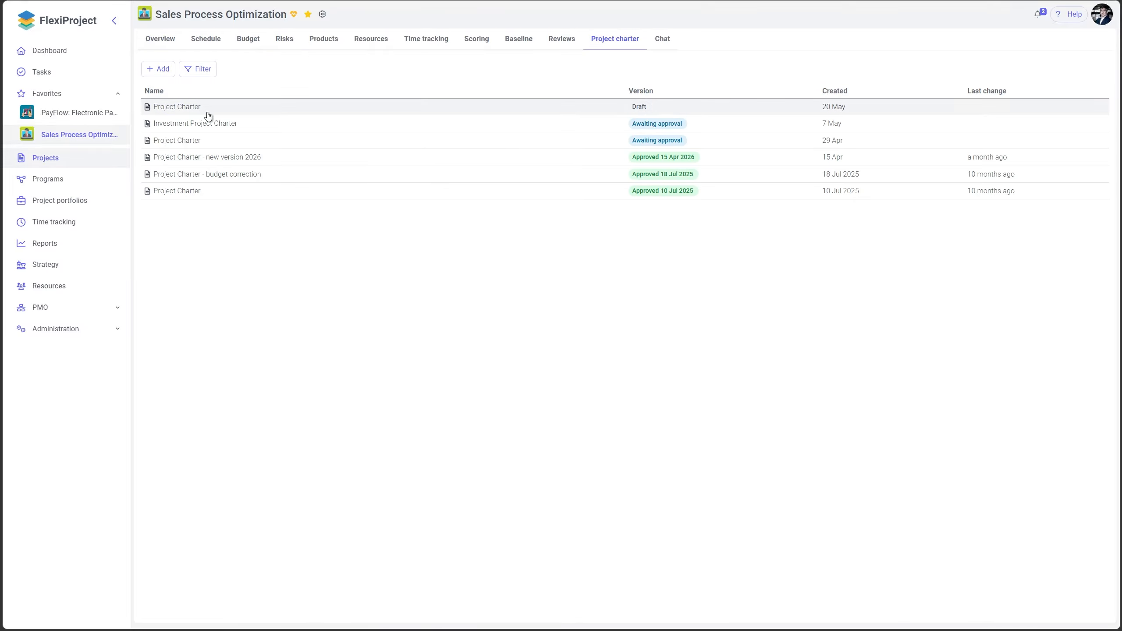
click(208, 113)
click(184, 63)
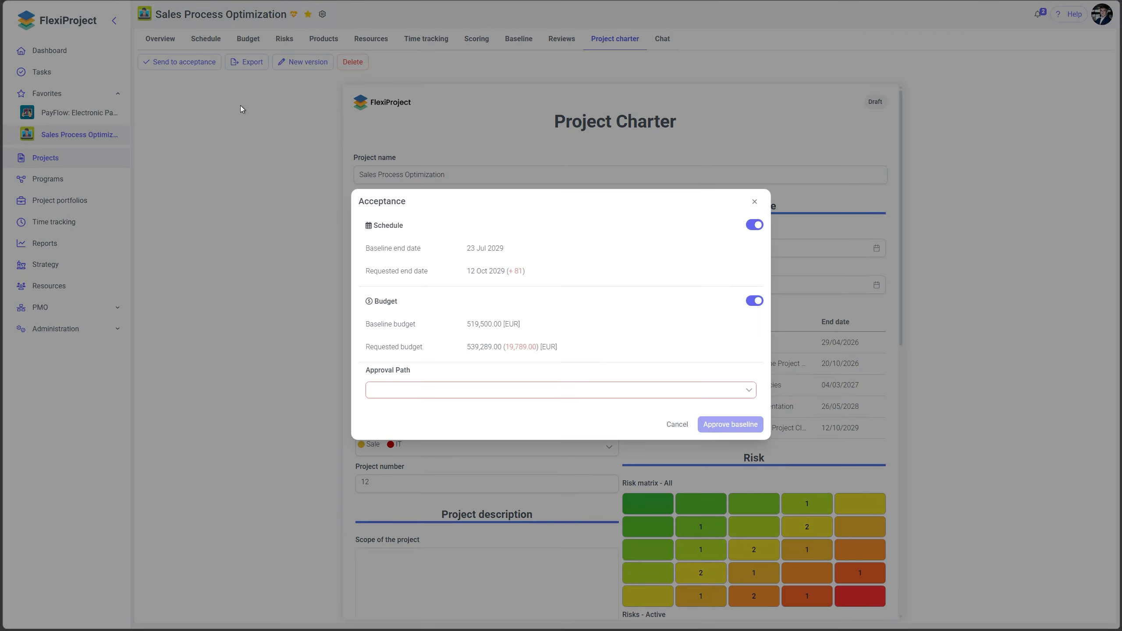
click(417, 391)
scroll(426, 448, down, 1)
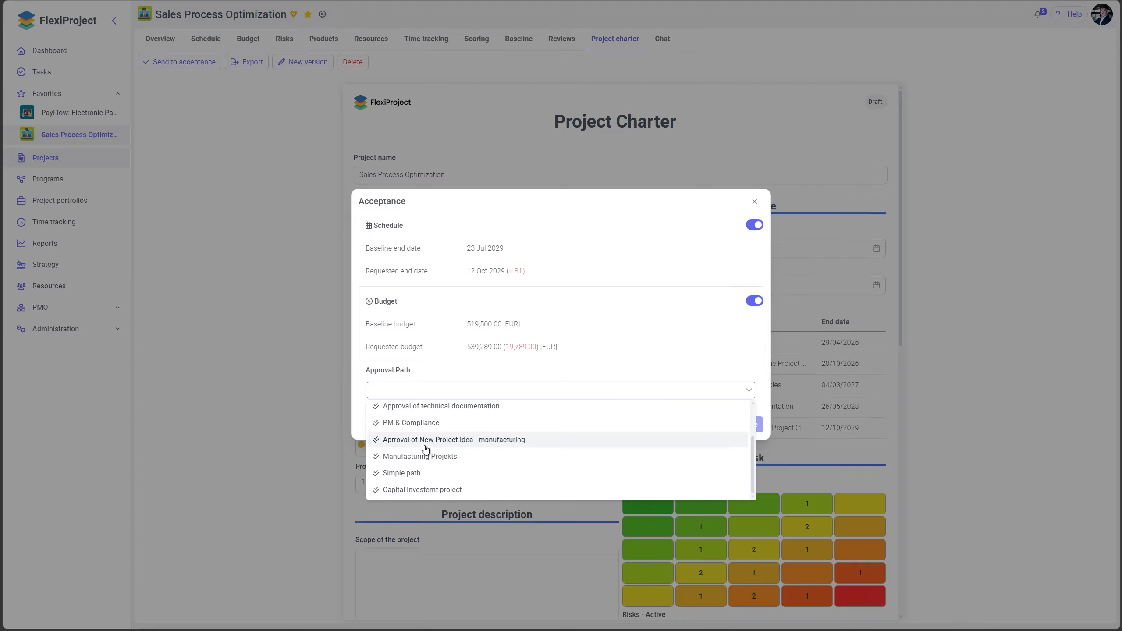
click(407, 473)
click(743, 467)
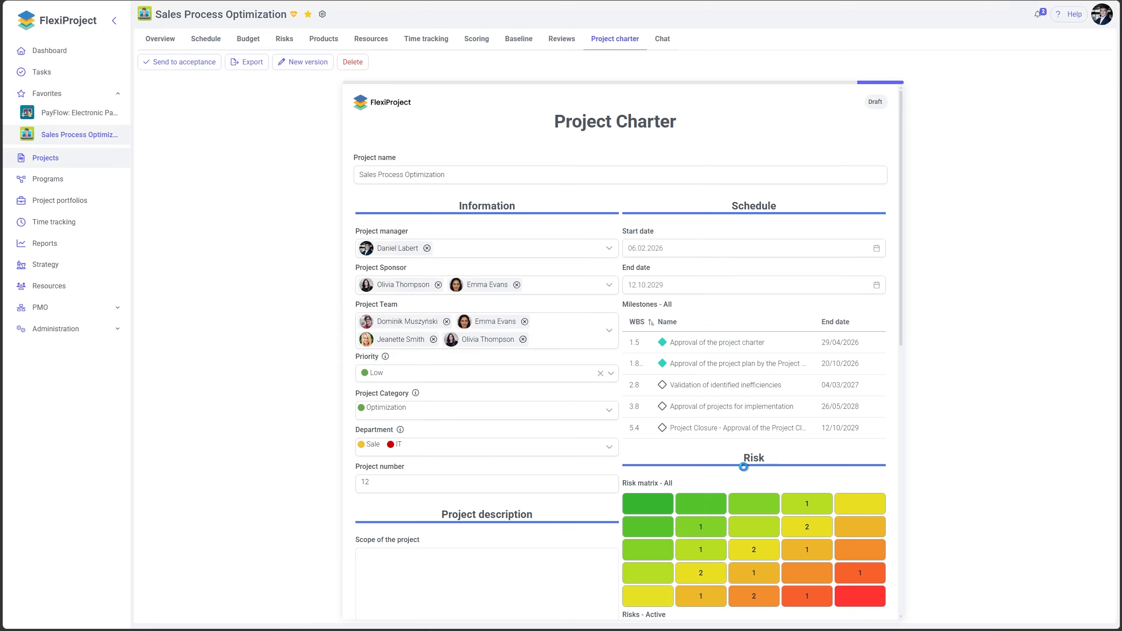
View the acceptance stage and decision options of the submitted charter's change request, and close it without deciding
click(164, 63)
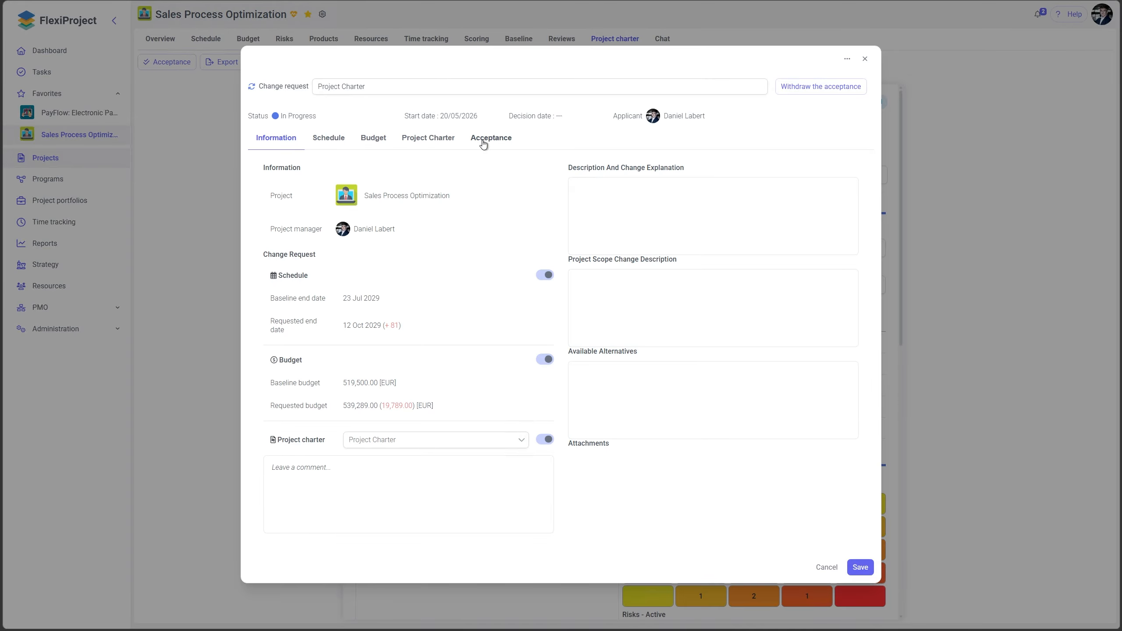
click(484, 140)
click(430, 335)
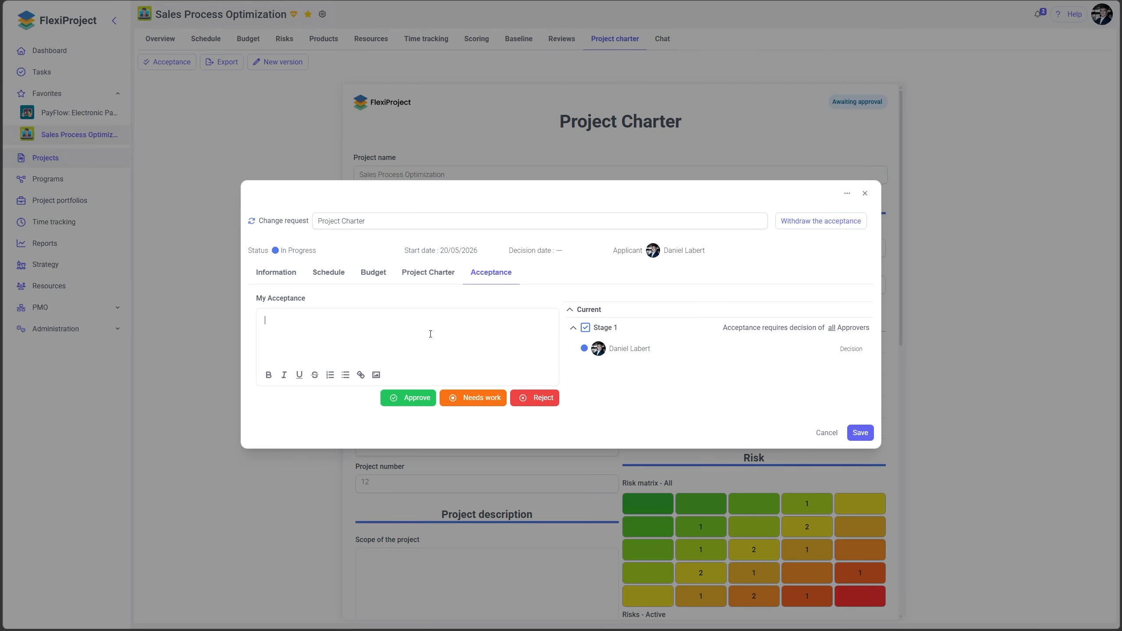
key(Escape)
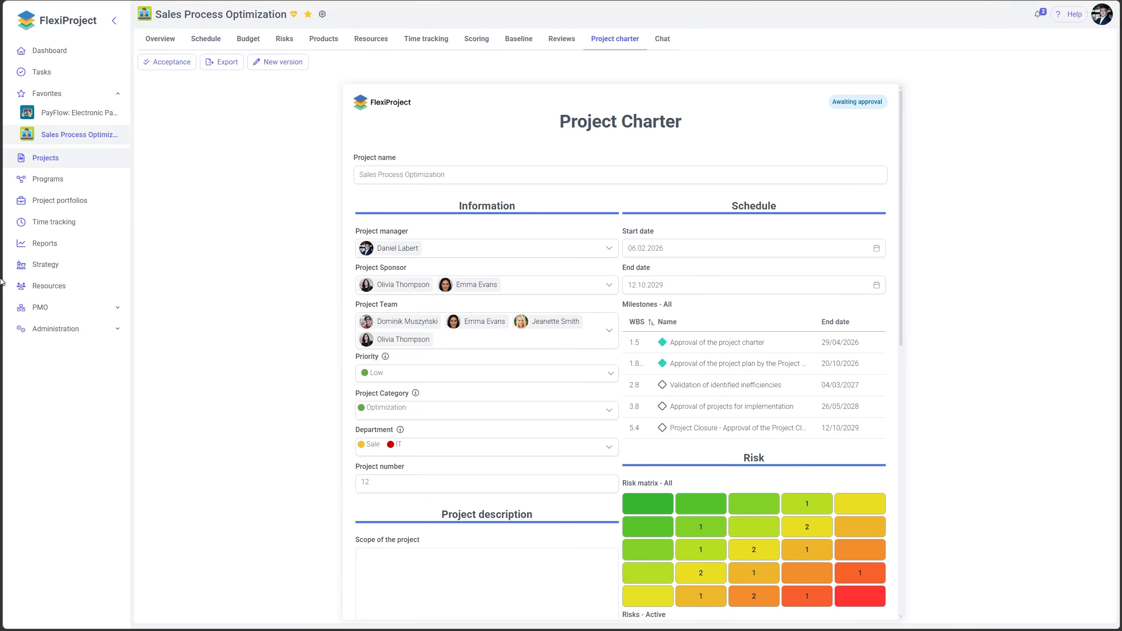
Add a schedule attribute named Text of type Text in the system settings and move it to the top of the attribute list
click(56, 330)
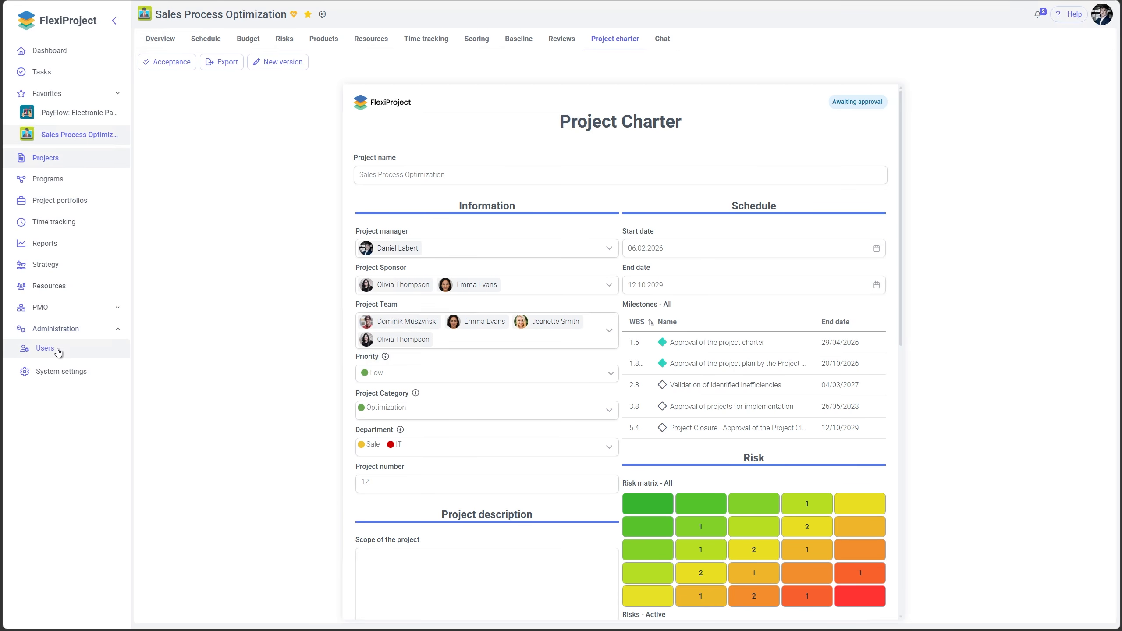
click(64, 373)
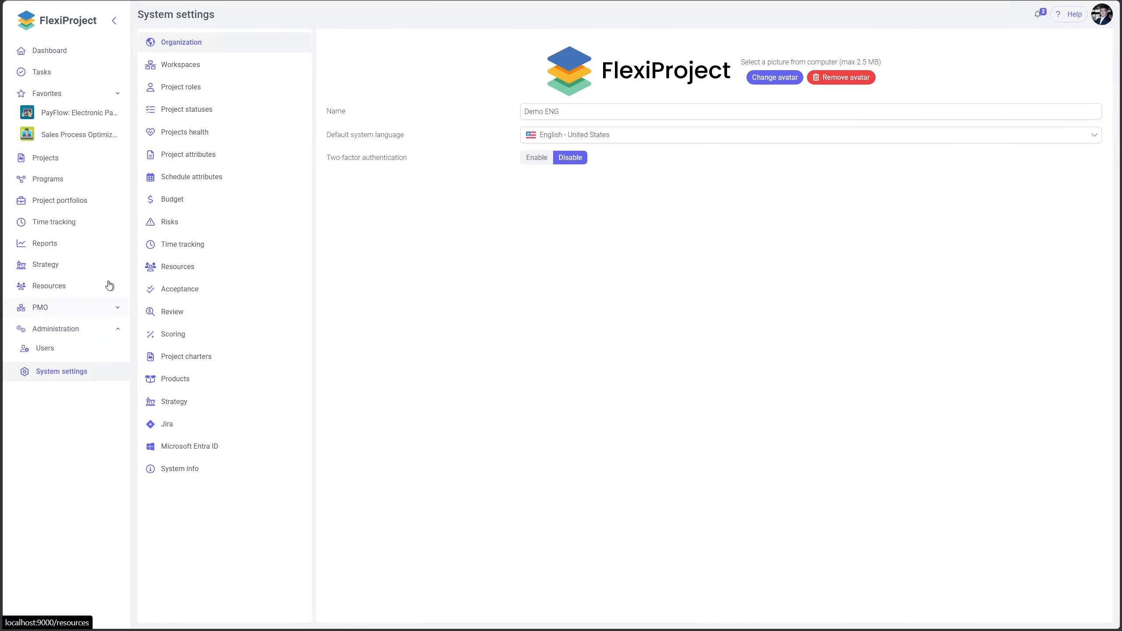
click(194, 179)
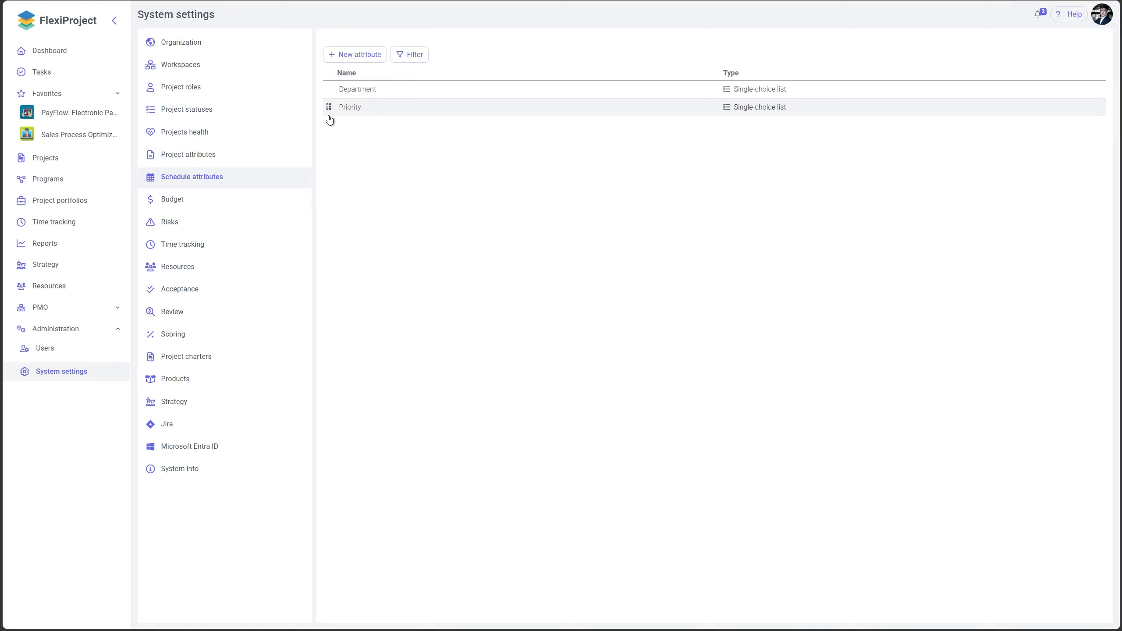
click(347, 60)
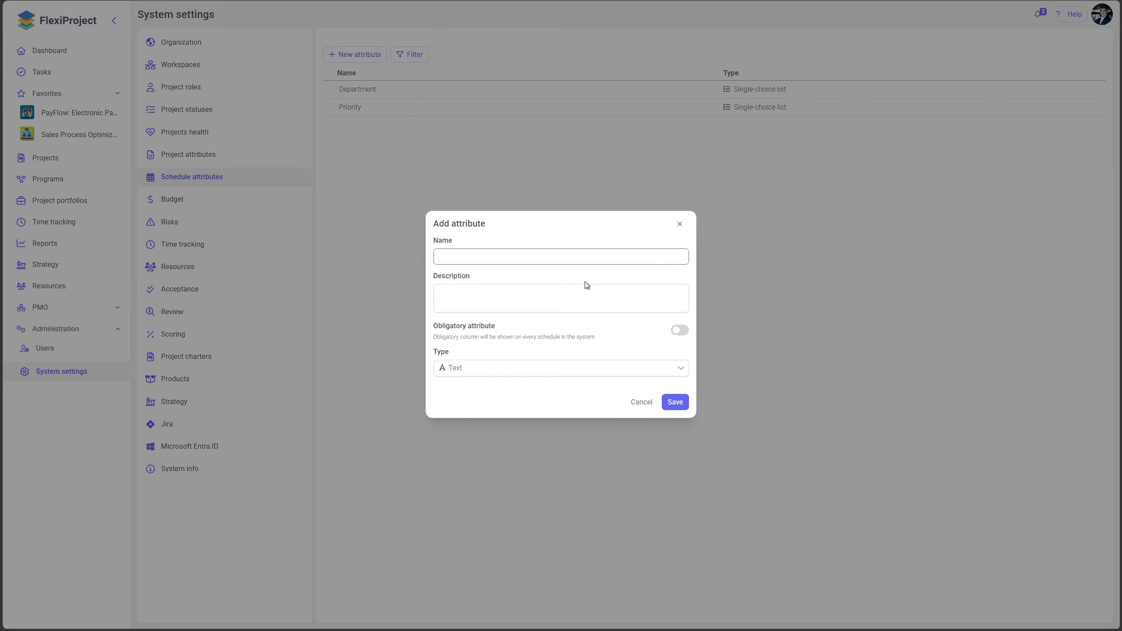
text(Text)
click(674, 402)
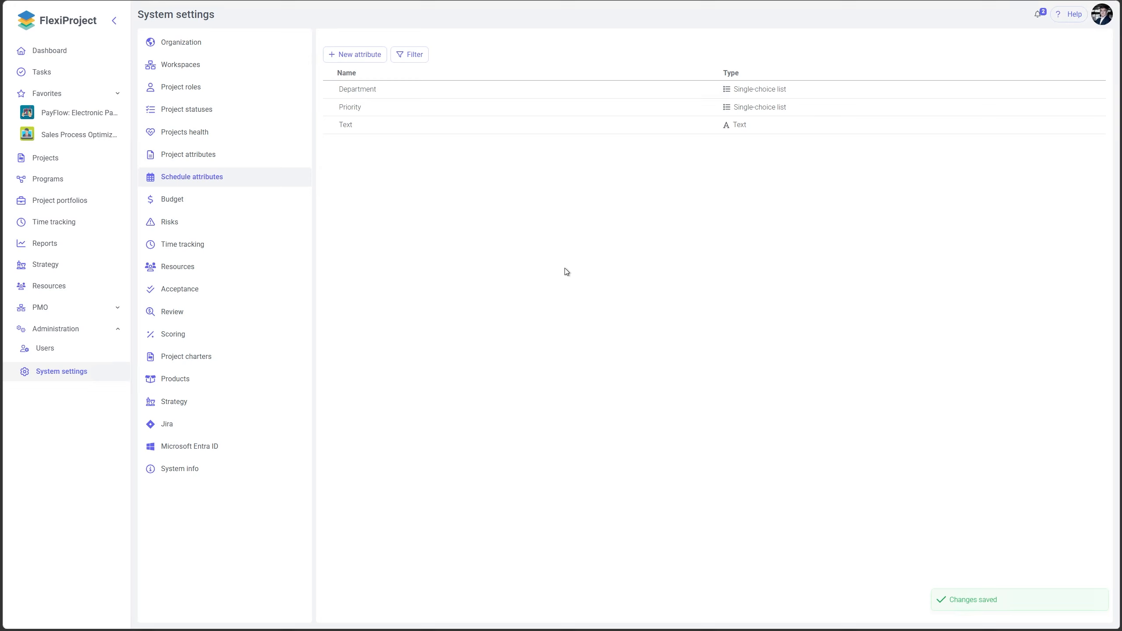
mouse_move(329, 127)
mouse_down()
mouse_move(326, 87)
mouse_move(331, 113)
mouse_up()
click(329, 93)
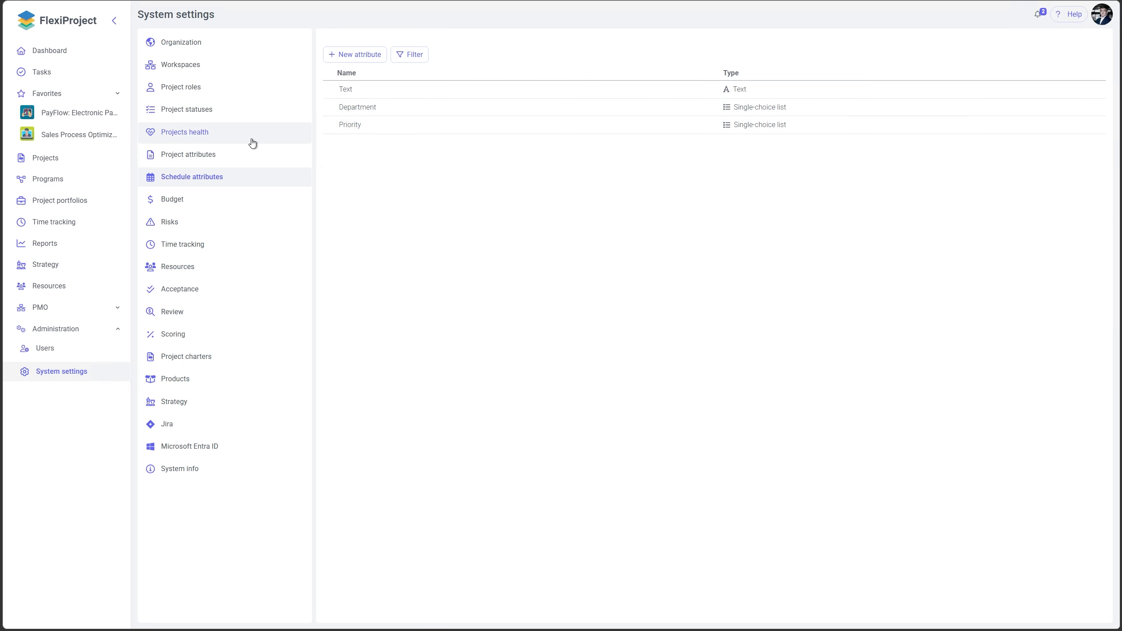
View the settings of the Project number project attribute, including its short text type, and close them without changes
click(209, 158)
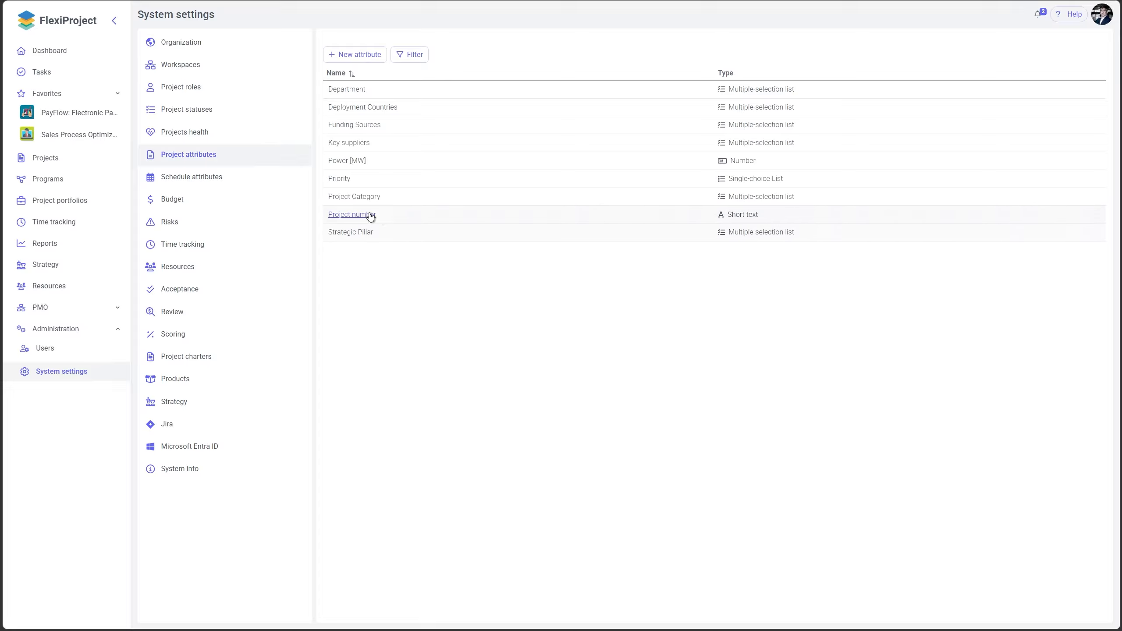
click(349, 214)
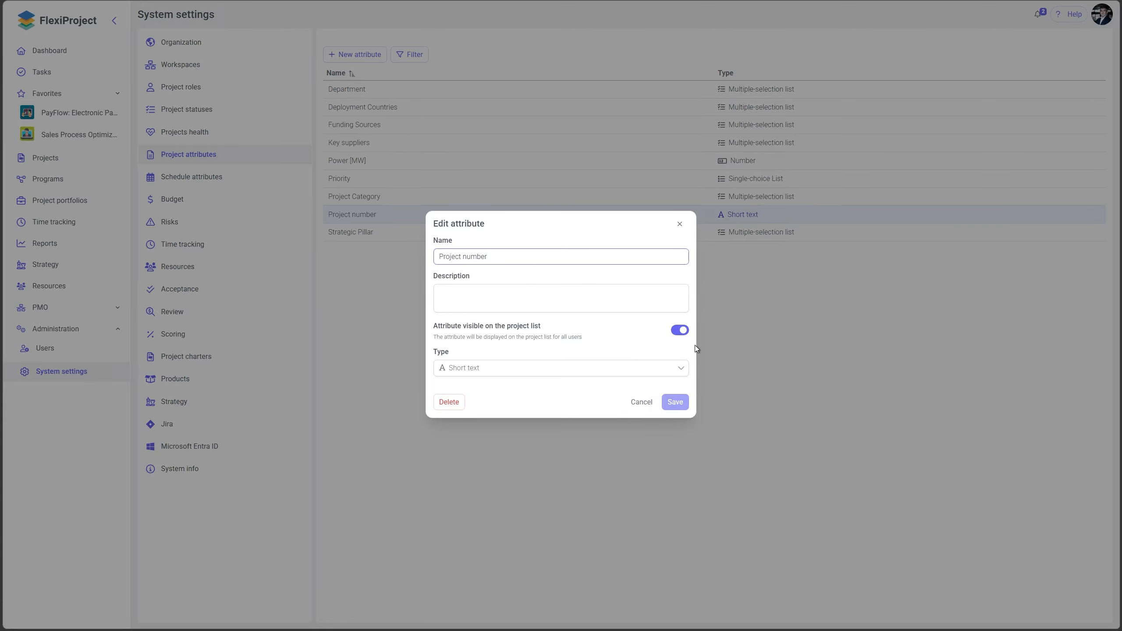
click(681, 230)
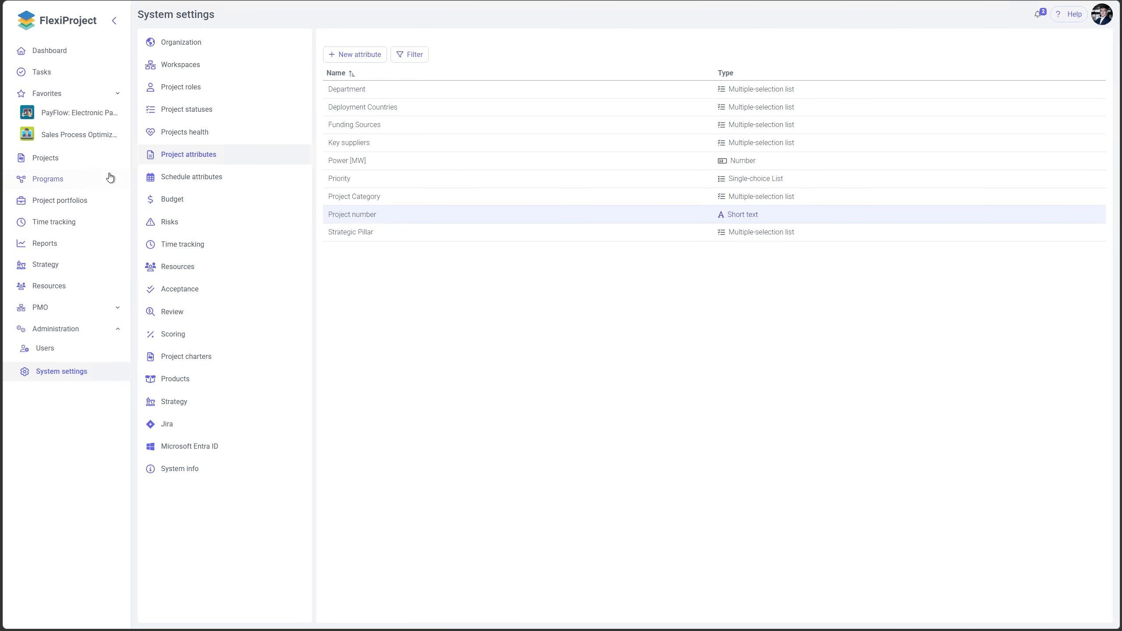
View the time registration form and time entries of the Digitization of the Reporting Process workshop task, and close them without saving
click(42, 75)
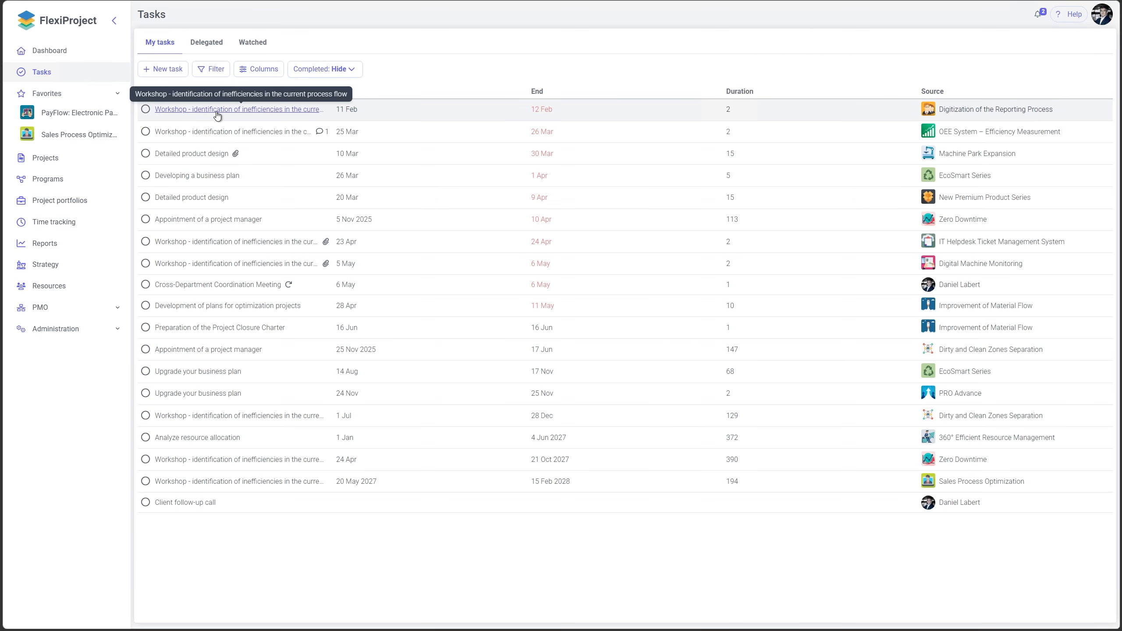
click(217, 111)
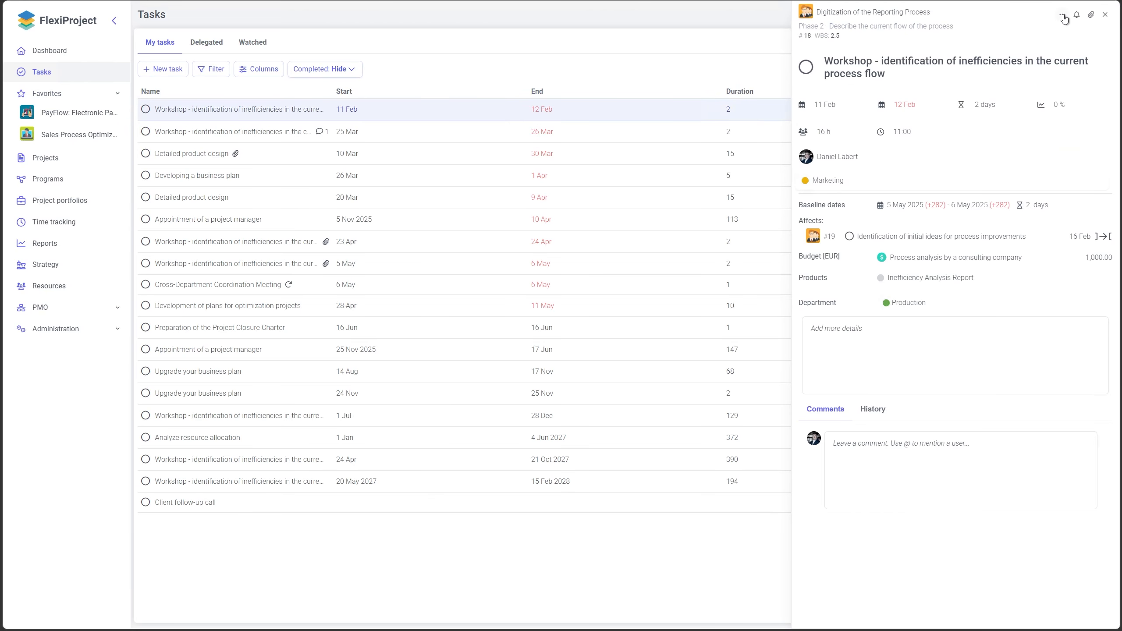
click(1064, 16)
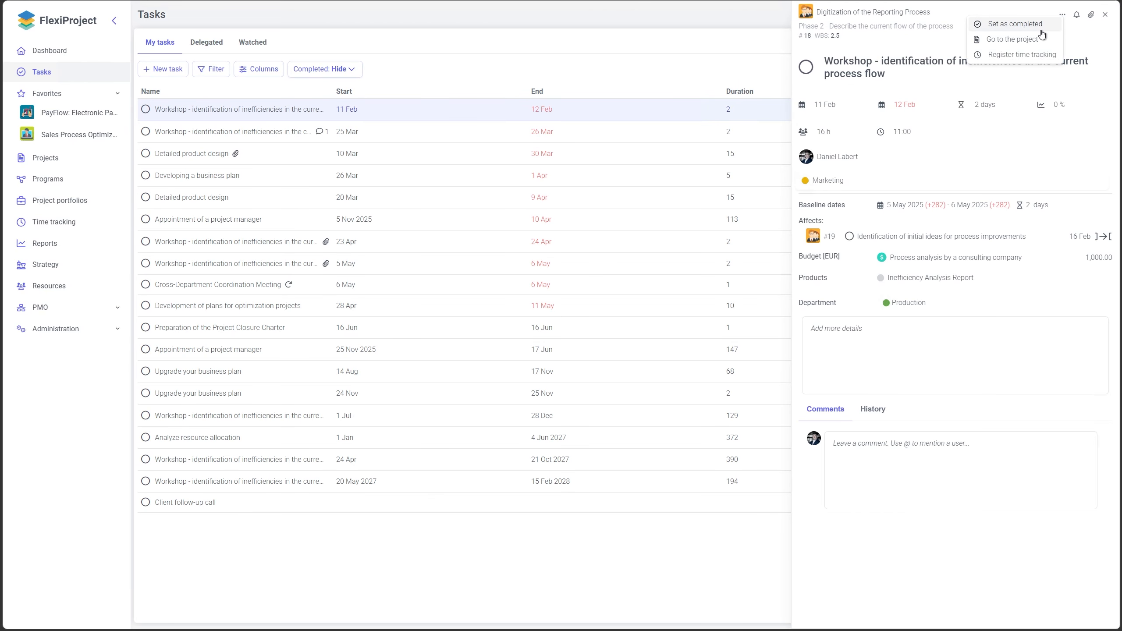
click(1027, 55)
click(379, 267)
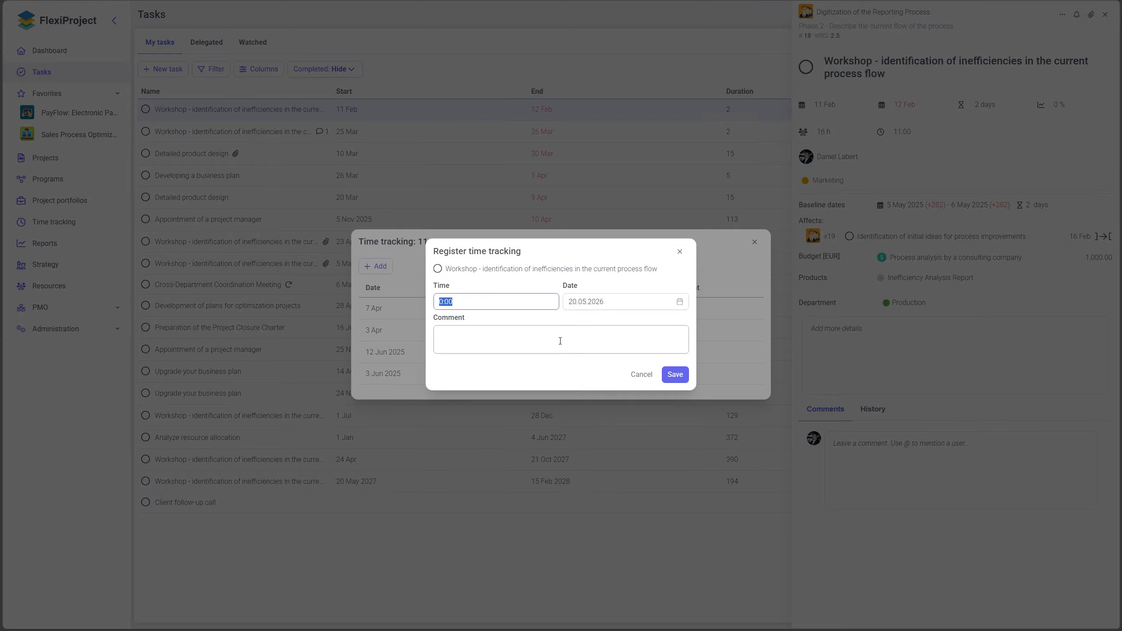
click(680, 255)
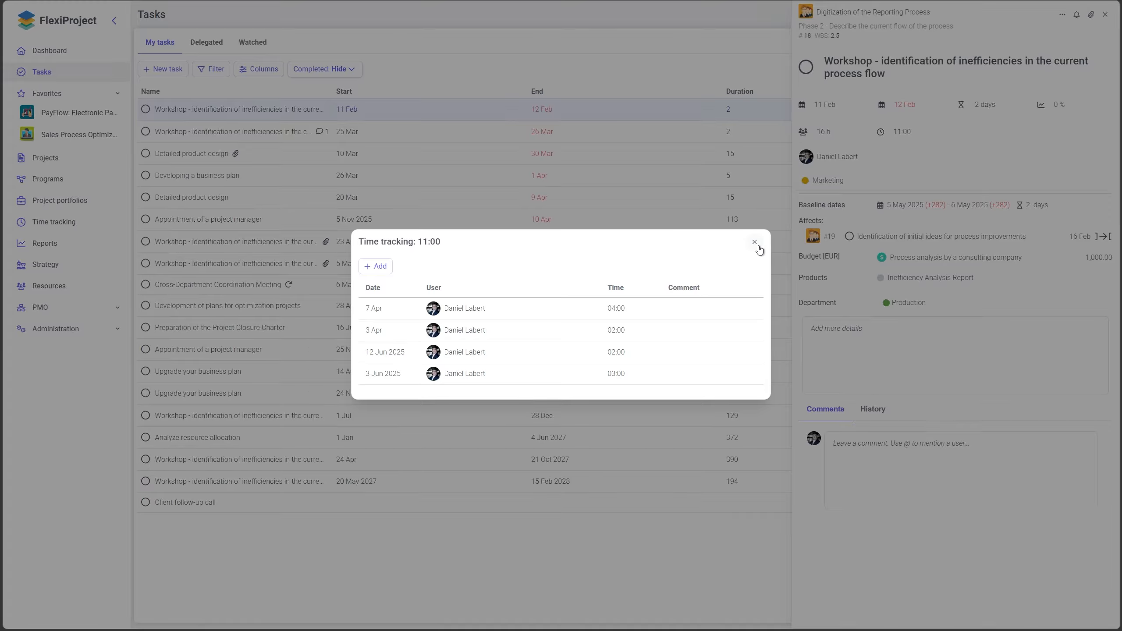
click(755, 243)
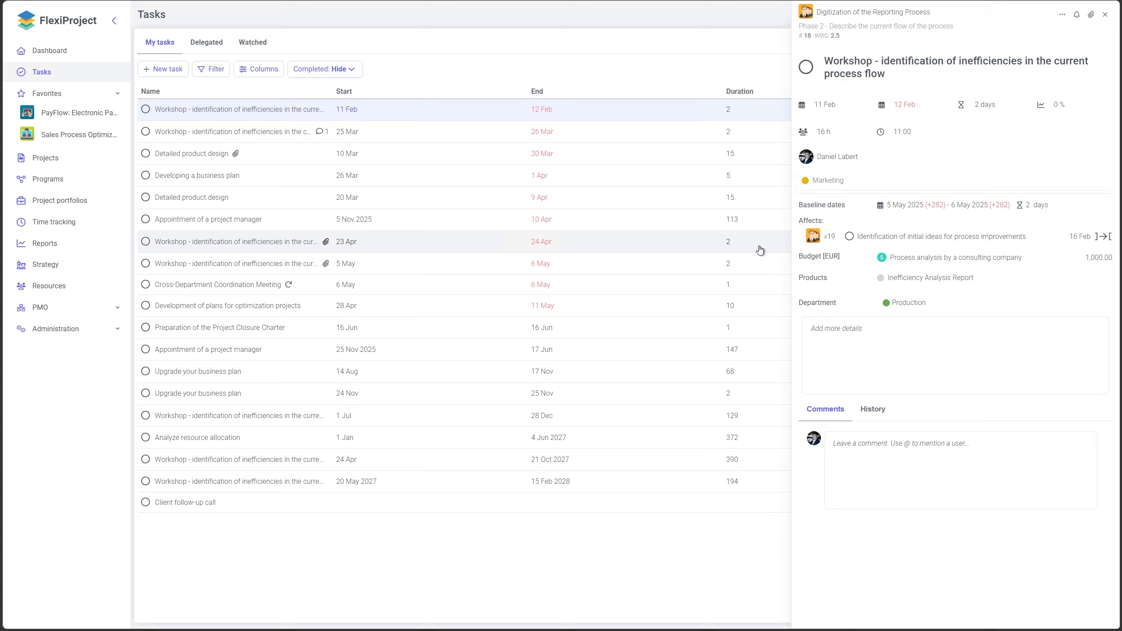
Open the list of all projects
click(87, 328)
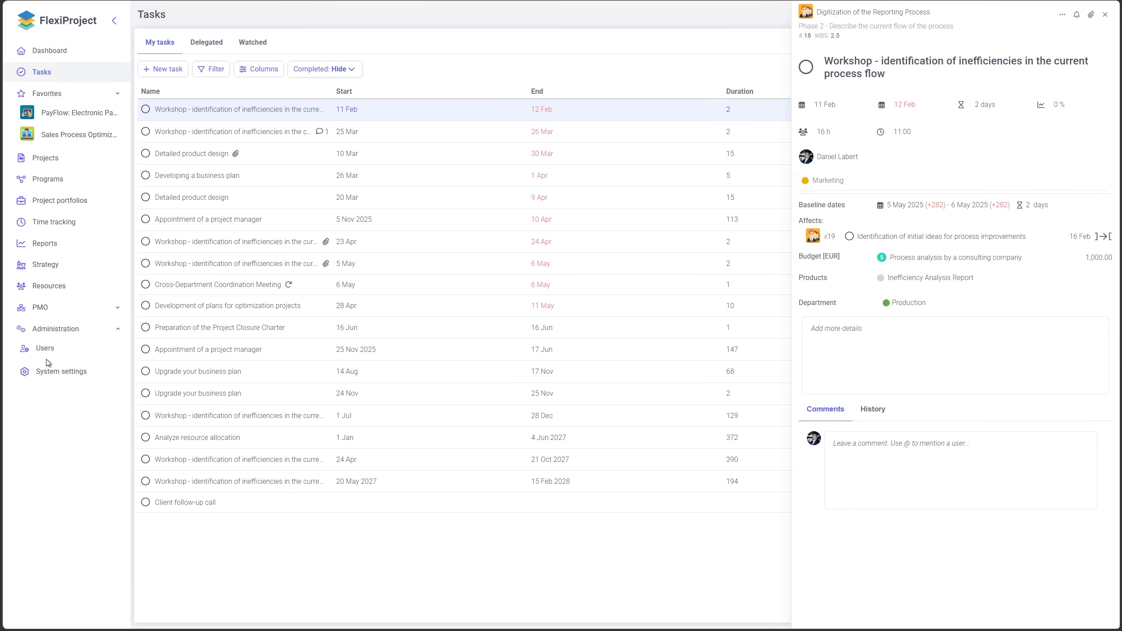
click(40, 159)
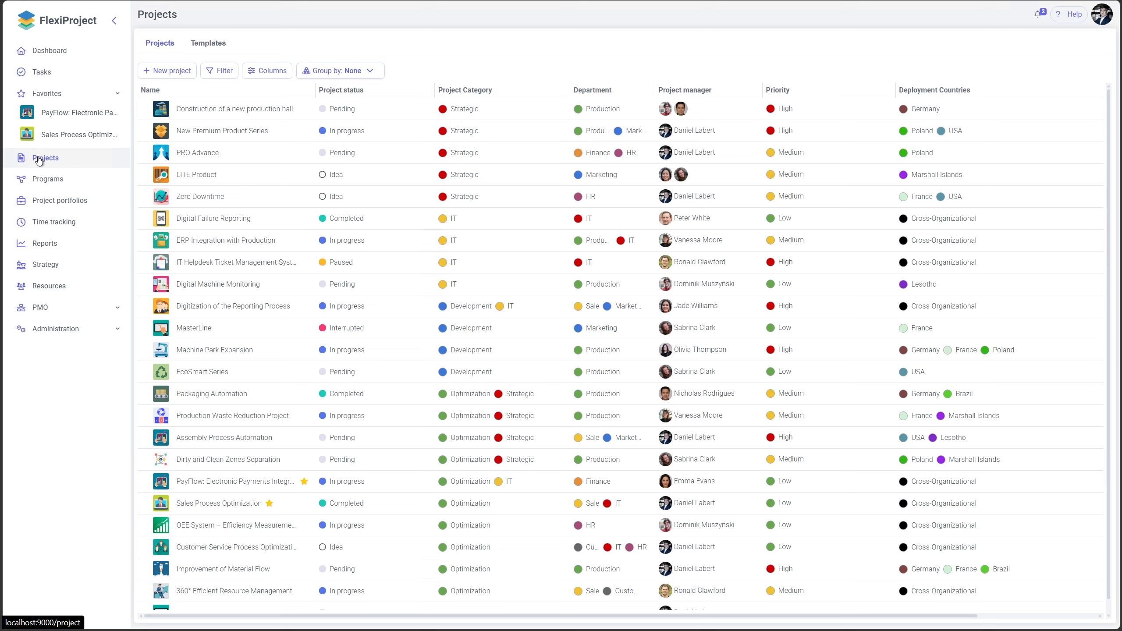